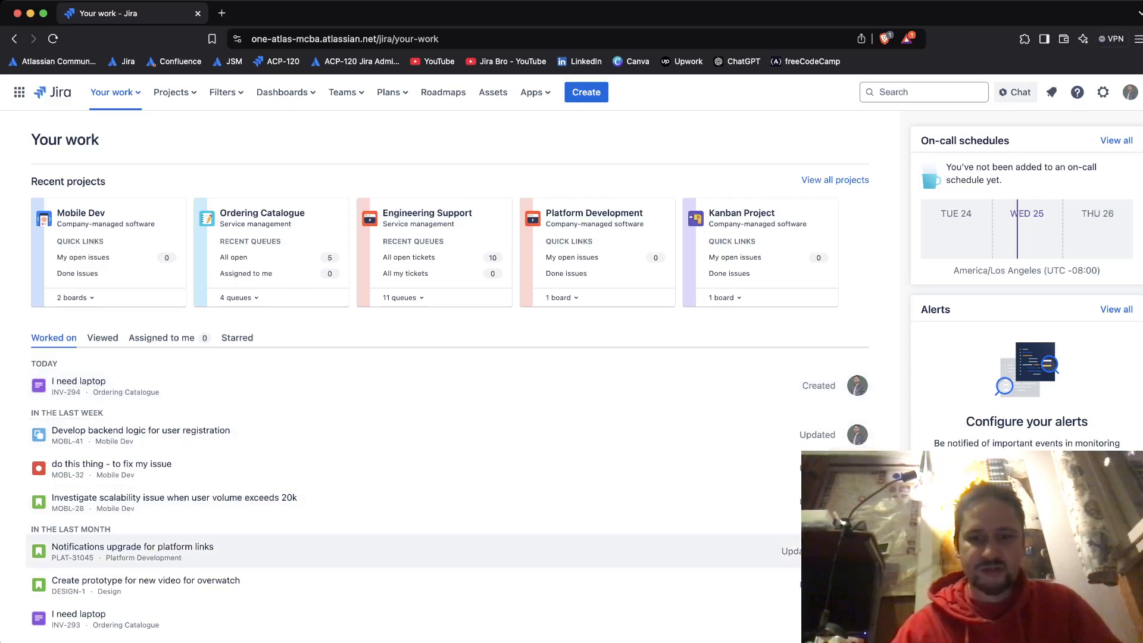
# Look through the worked-on, viewed, assigned and starred items on the Your work page
pyautogui.scroll(-3, 417, 545)
pyautogui.scroll(3, 417, 539)
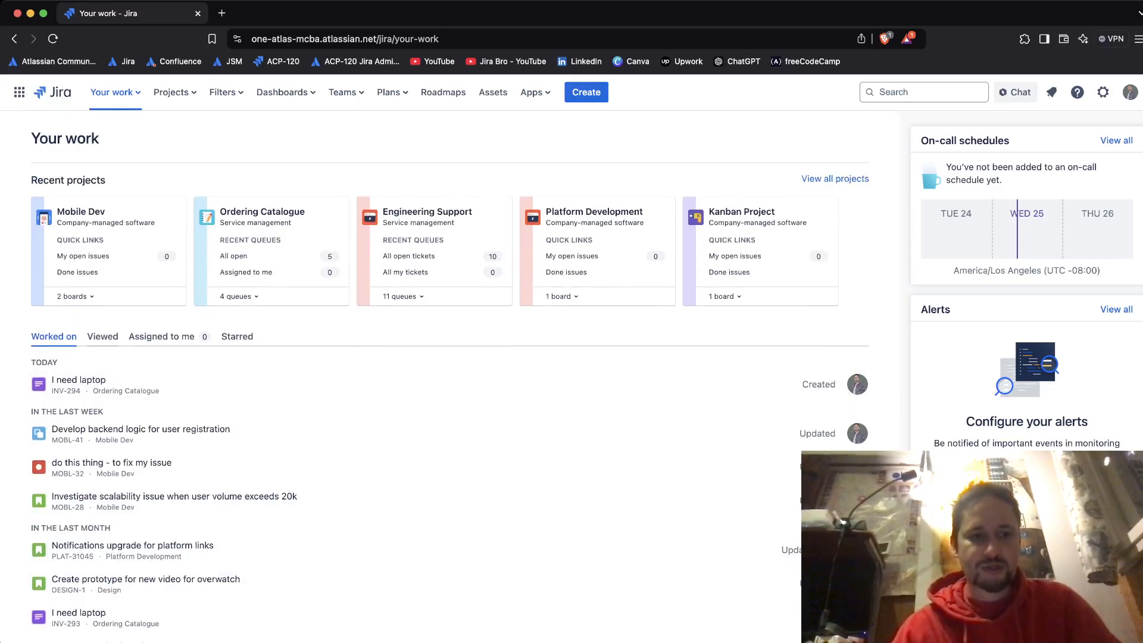
pyautogui.click(103, 337)
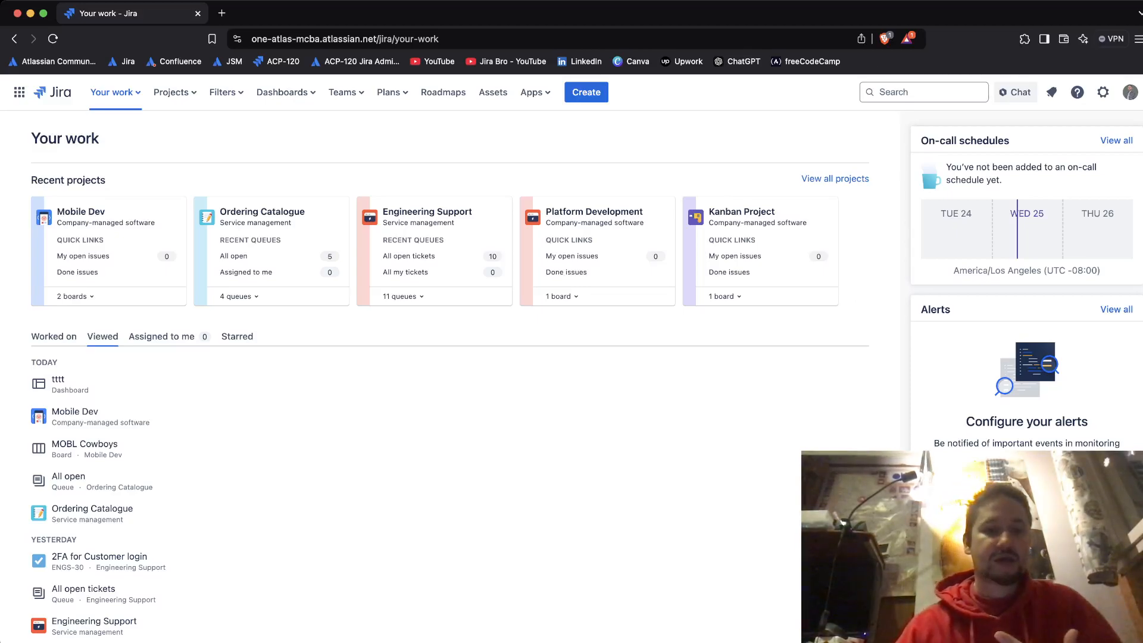
pyautogui.click(161, 337)
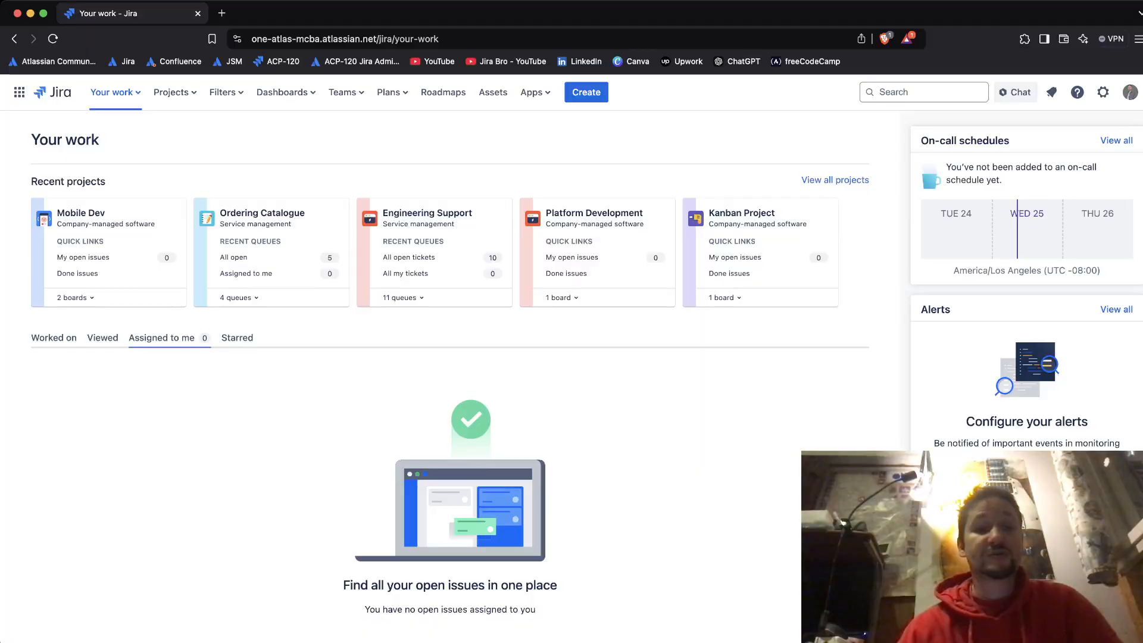
pyautogui.click(237, 337)
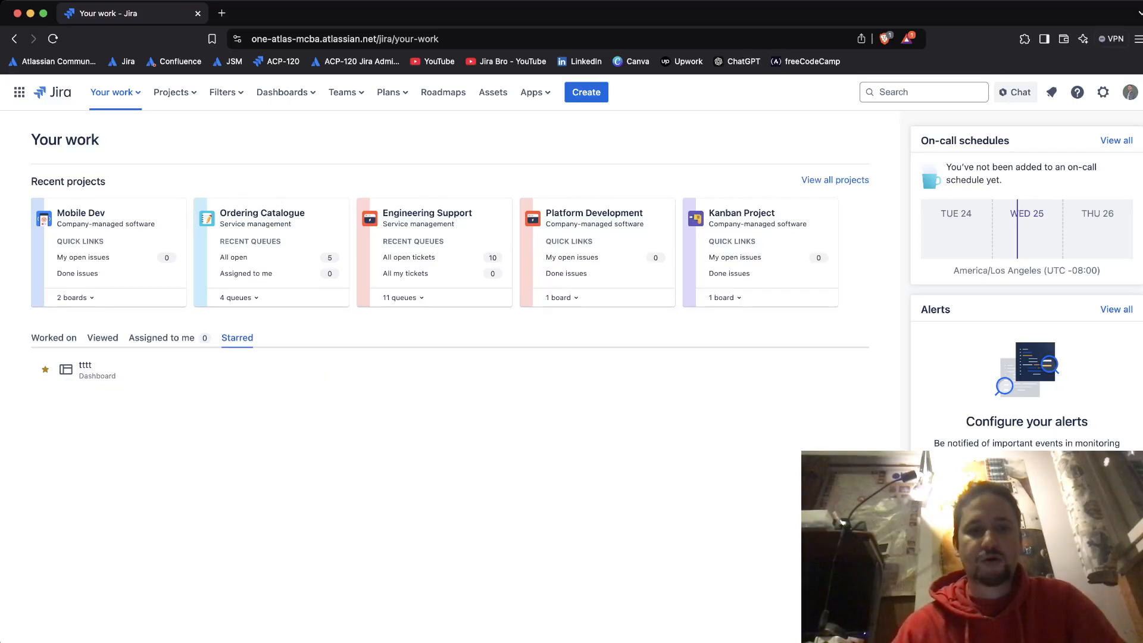
# Check the available options for filters and dashboards
pyautogui.click(225, 92)
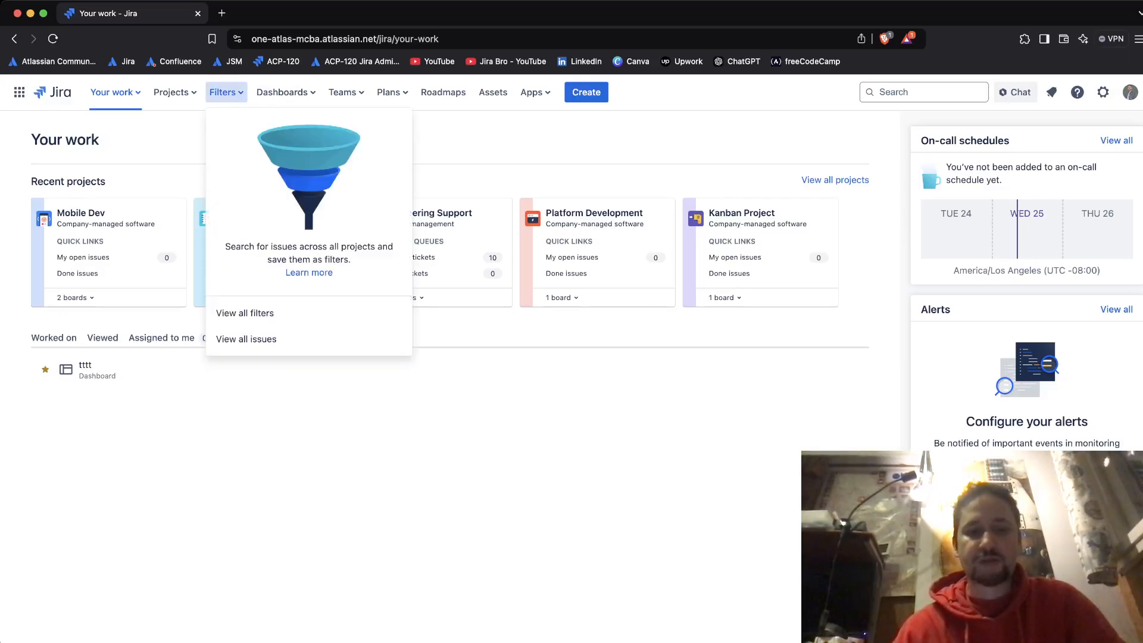
pyautogui.click(282, 92)
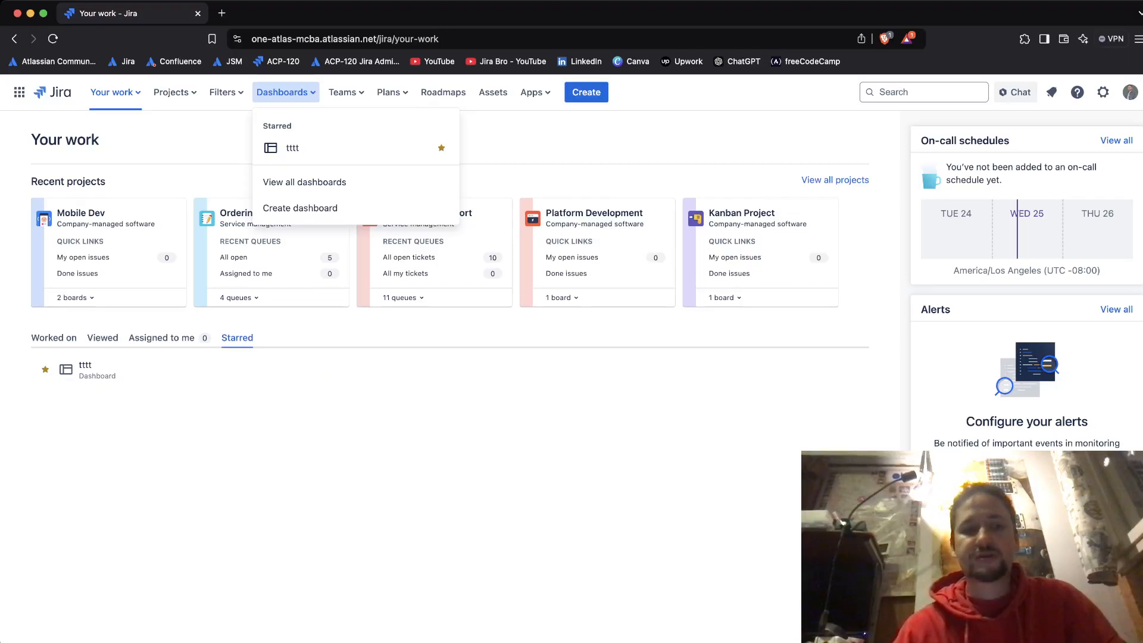
pyautogui.press('Escape')
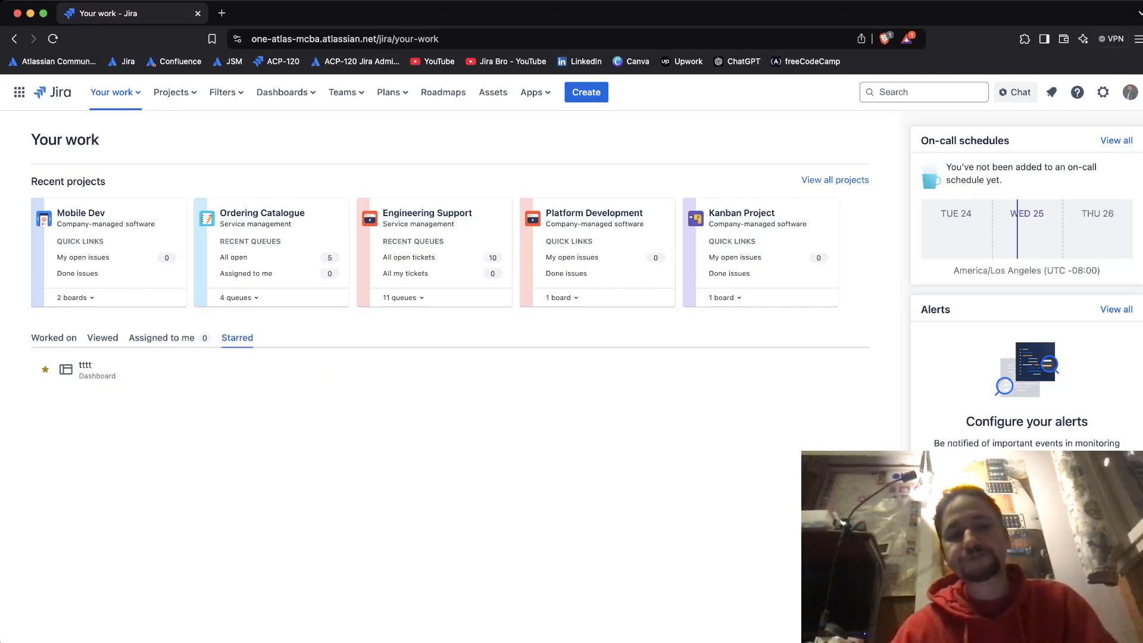
# Open the Mobile Dev project's board and add it to the starred items
pyautogui.click(83, 217)
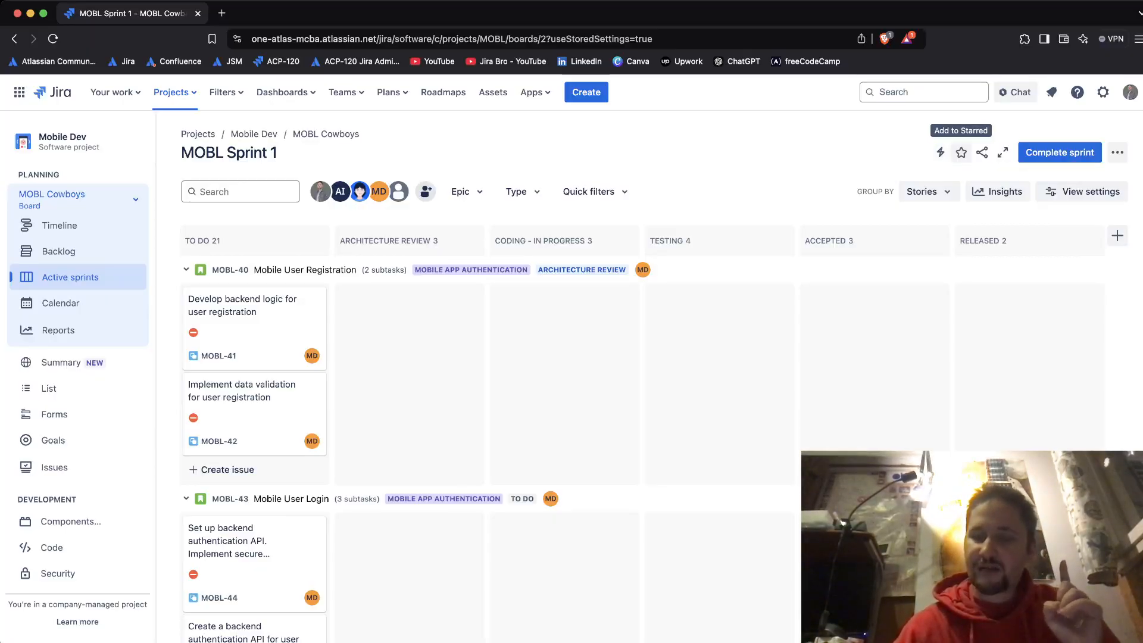
pyautogui.click(961, 152)
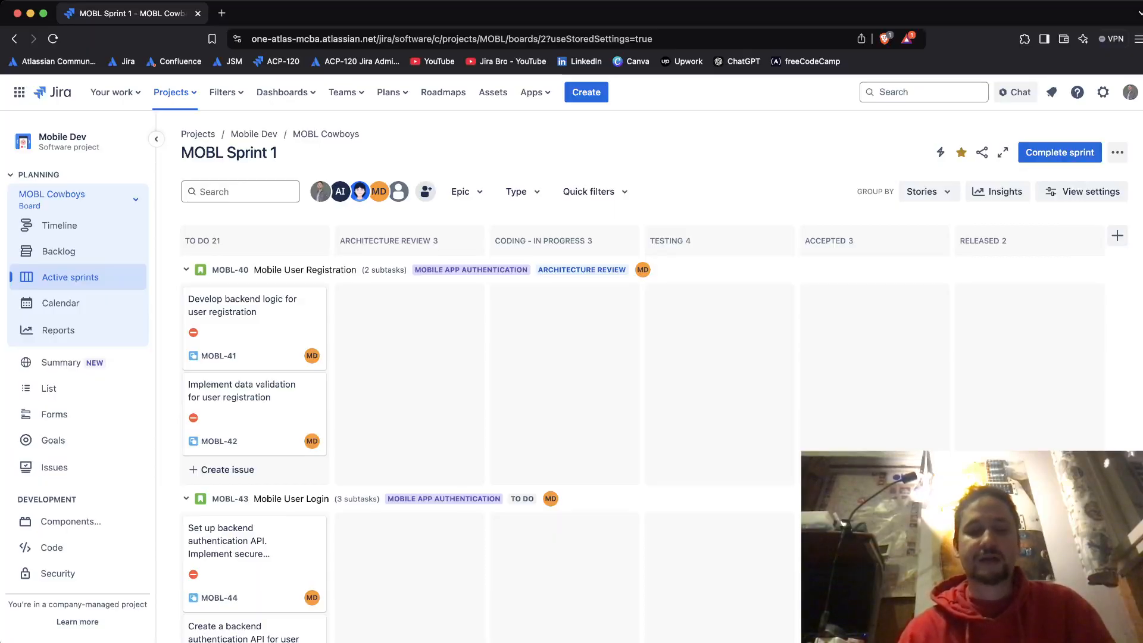
# Start creating a new issue in the Mobile Dev project and expand the creation form to its full view
pyautogui.click(221, 470)
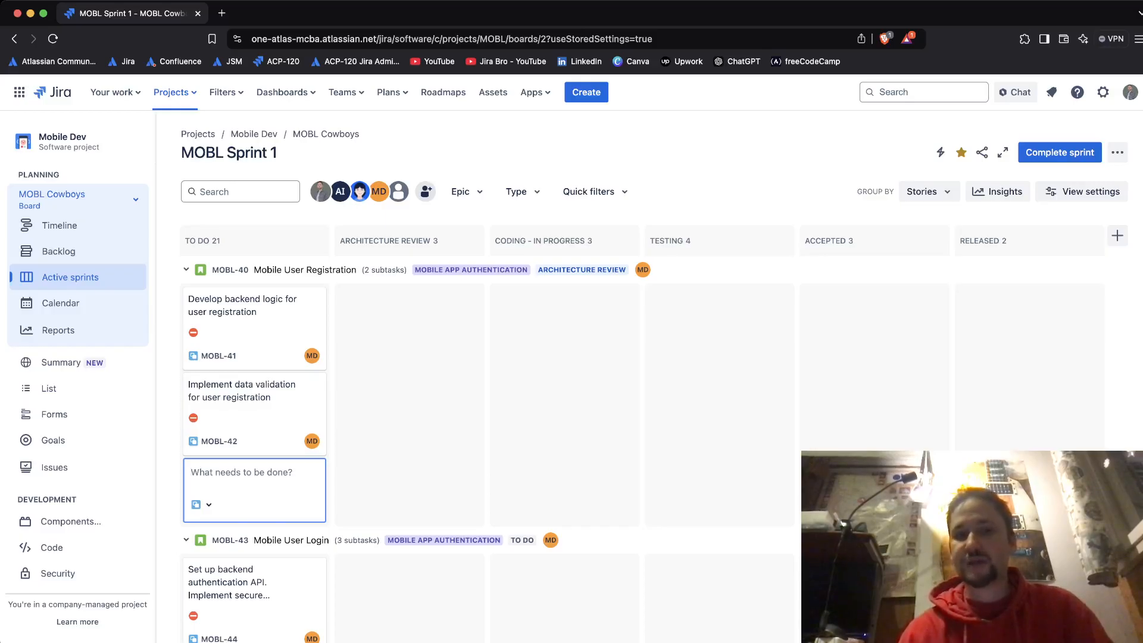
pyautogui.click(685, 179)
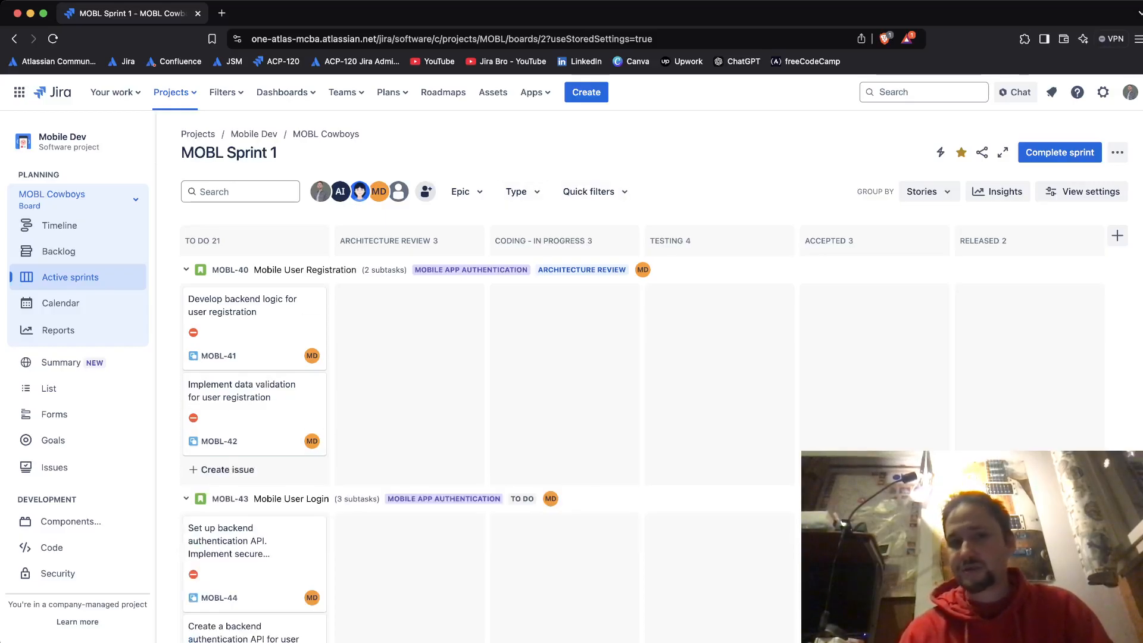
pyautogui.click(587, 92)
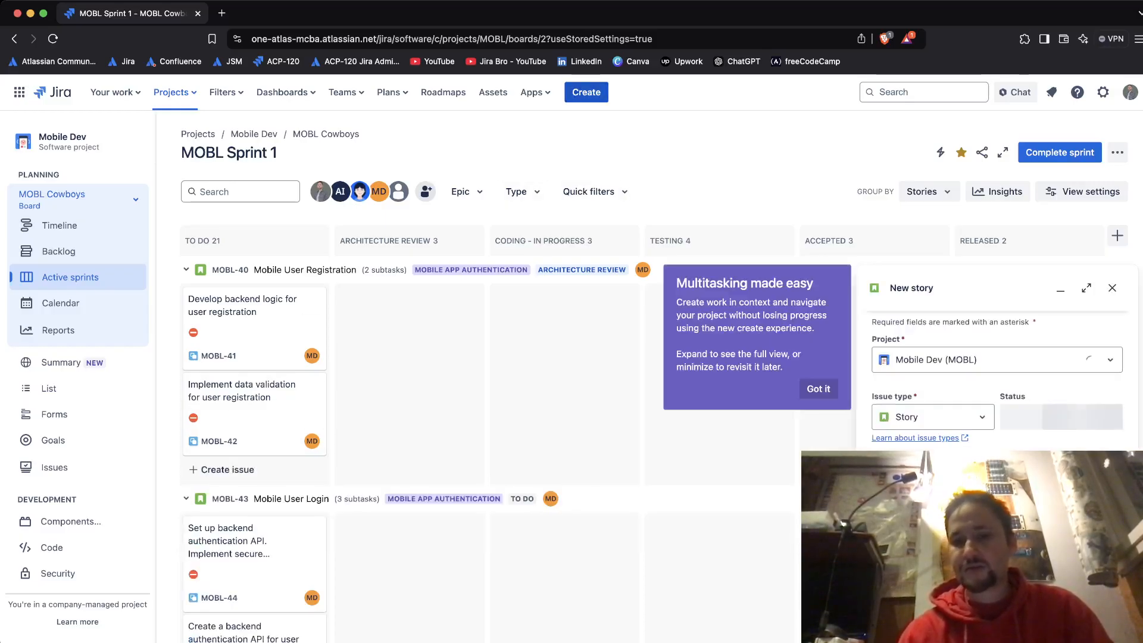
pyautogui.click(818, 389)
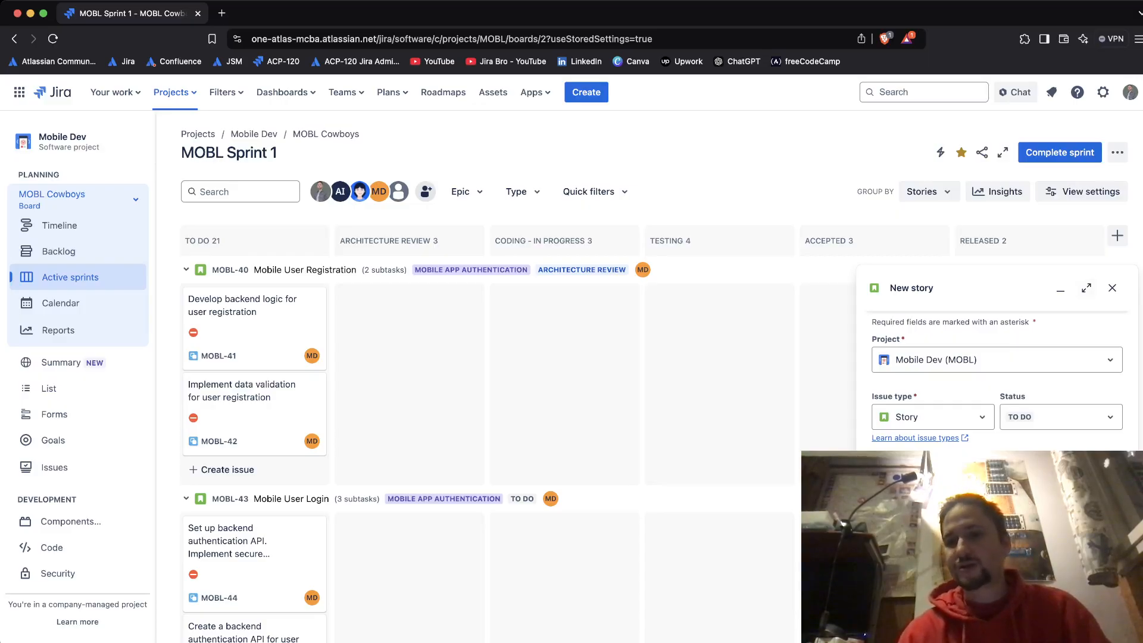
pyautogui.click(1087, 288)
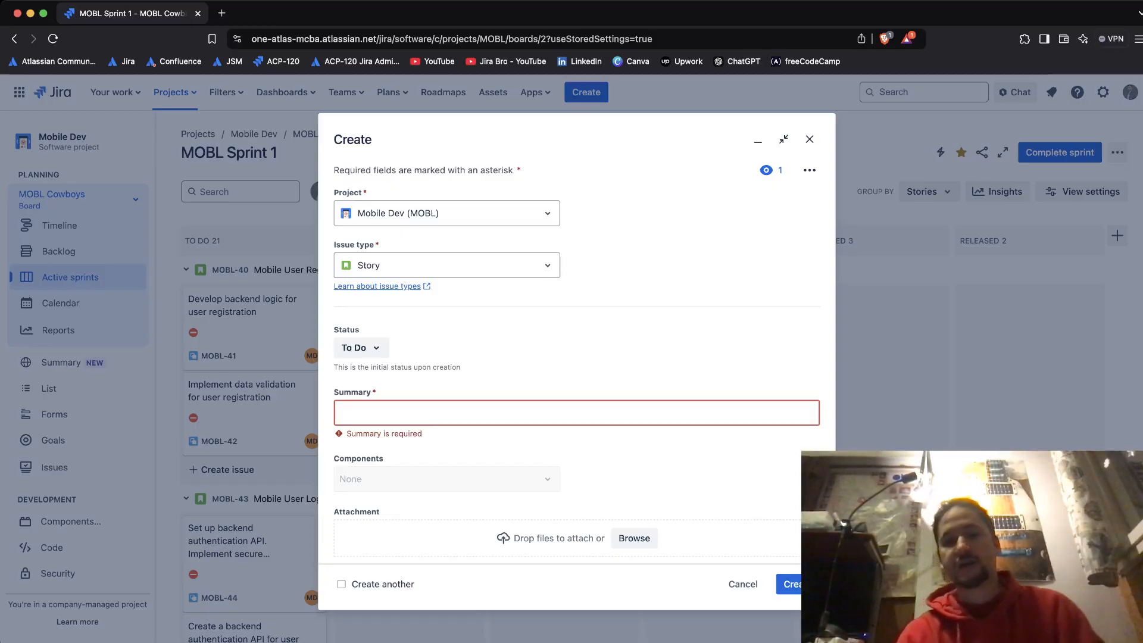
# Set the new issue's type to Epic
pyautogui.click(447, 266)
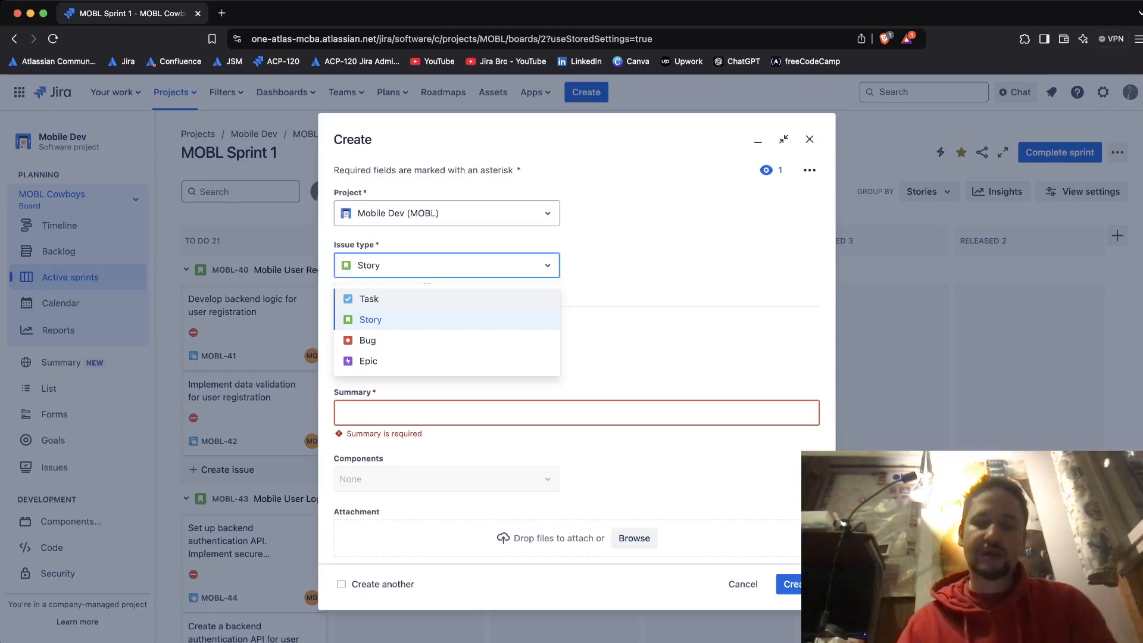
pyautogui.press('Down')
pyautogui.press('Down')
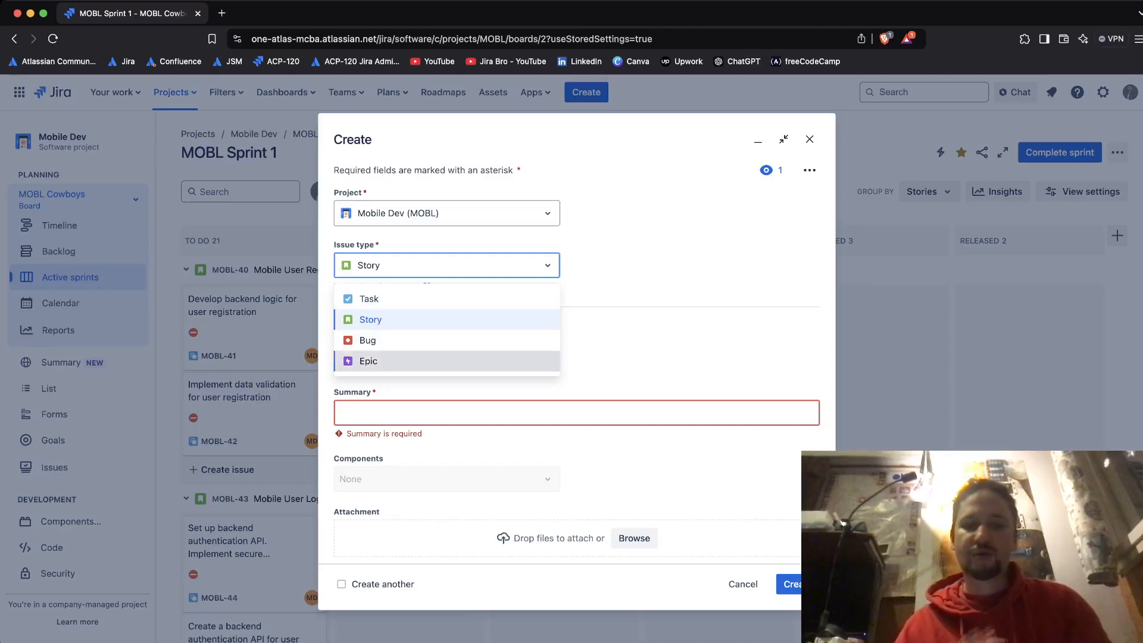
pyautogui.press('Return')
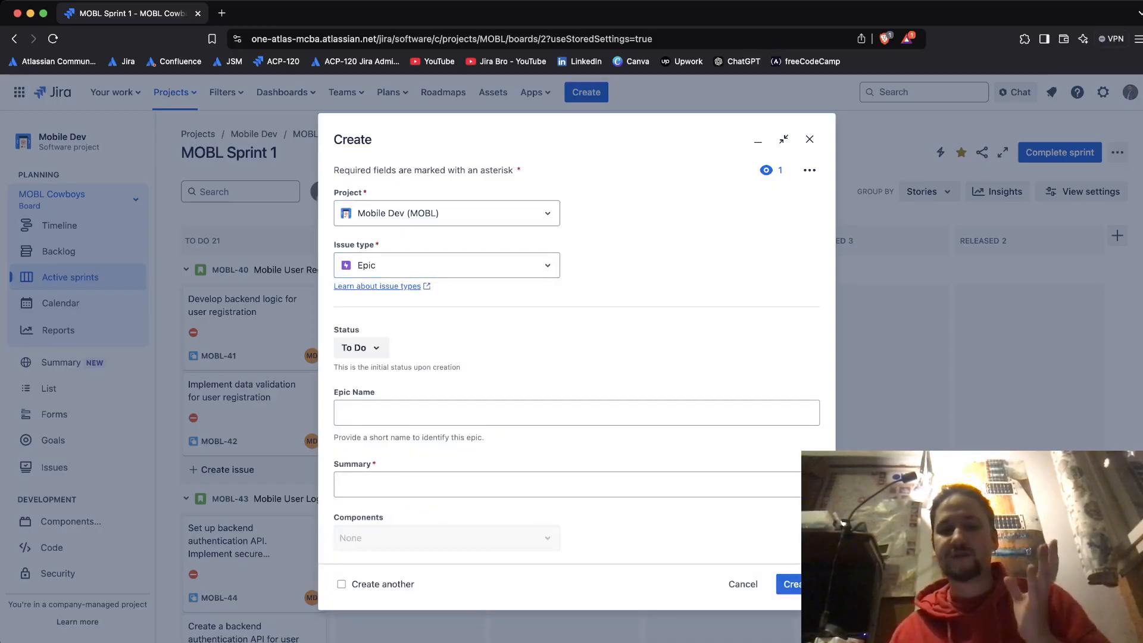
# Enter "Notifications Feature" as both the epic name and the summary
pyautogui.click(576, 413)
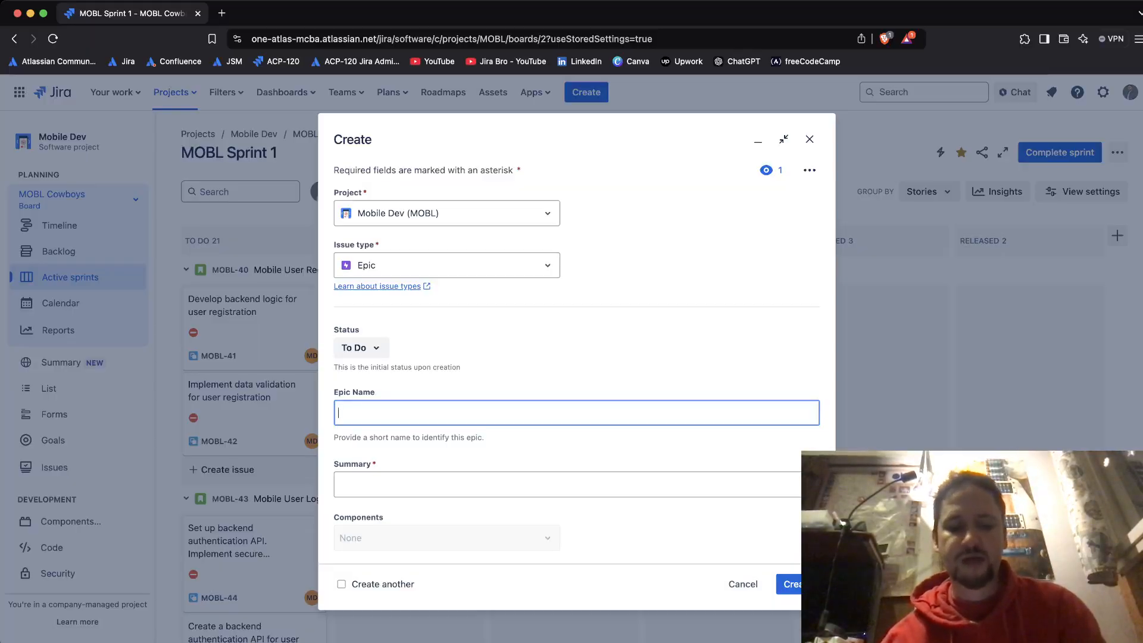
pyautogui.write('Notific')
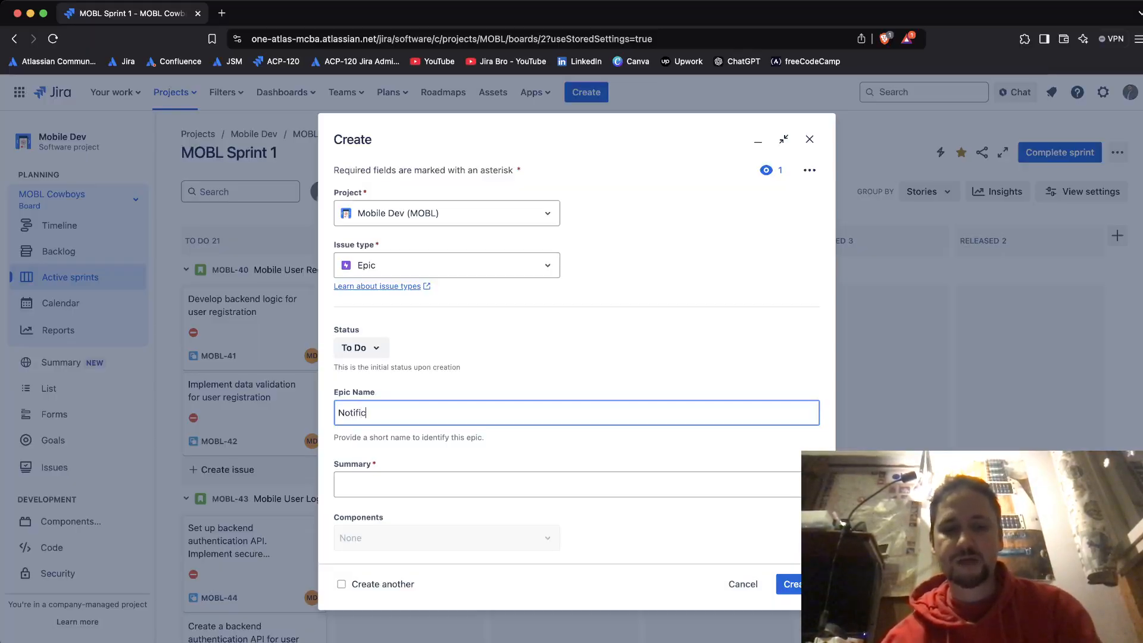
pyautogui.write('ations Feature')
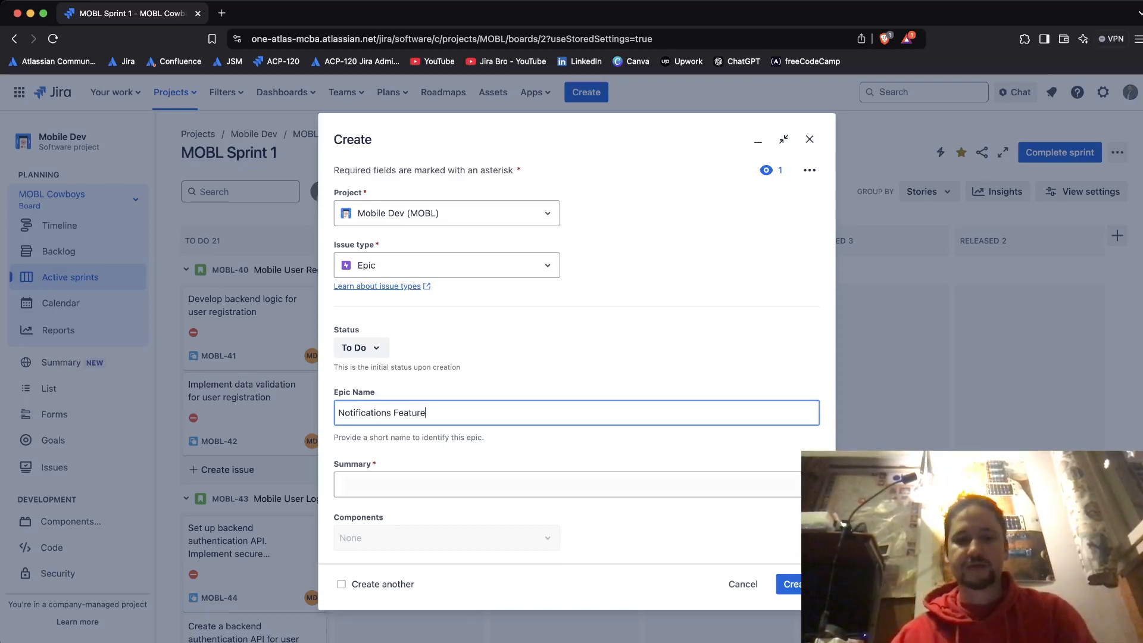
pyautogui.press('Tab')
pyautogui.hotkey('shift', 'Tab')
pyautogui.press('super+c')
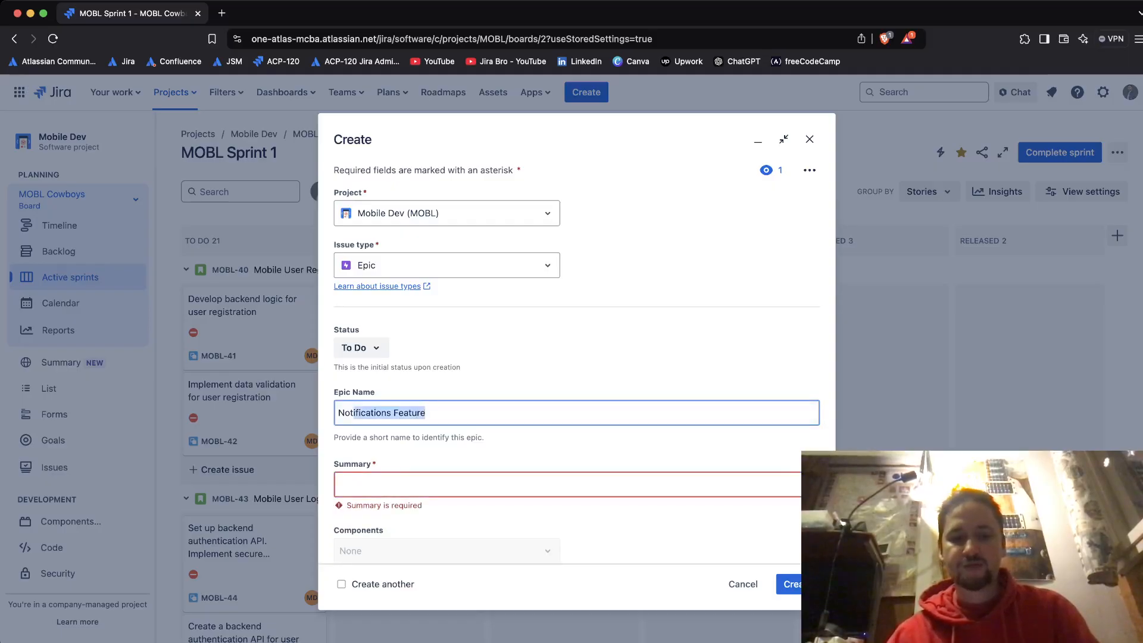
pyautogui.press('Tab')
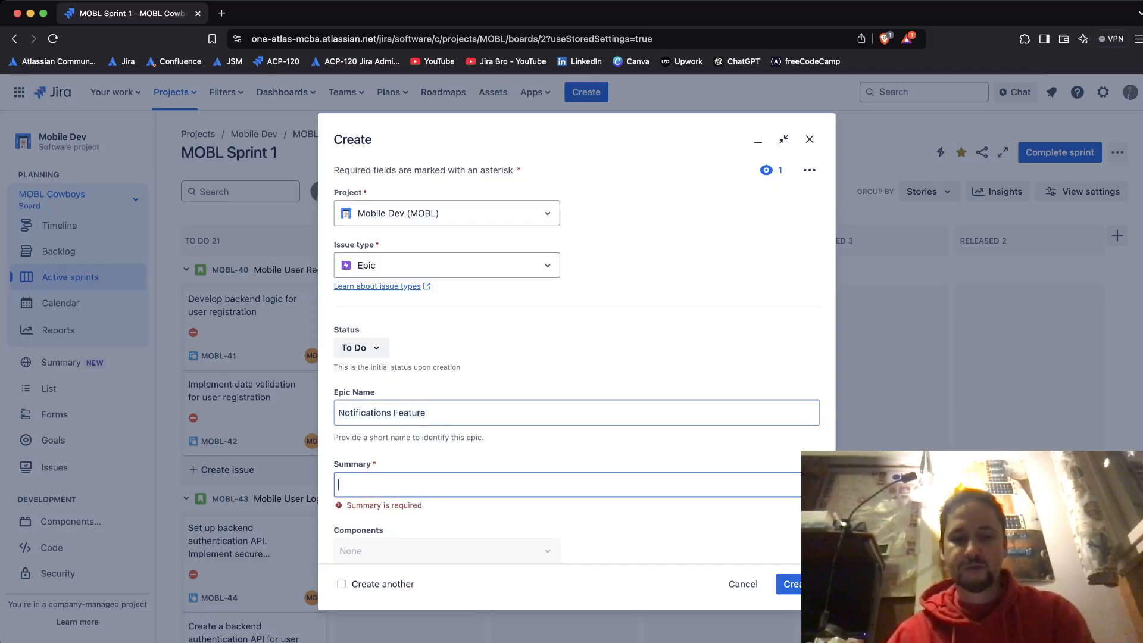
pyautogui.press('super+v')
# Set the epic's fix version to Version 1
pyautogui.scroll(-3, 577, 357)
pyautogui.scroll(-5, 576, 357)
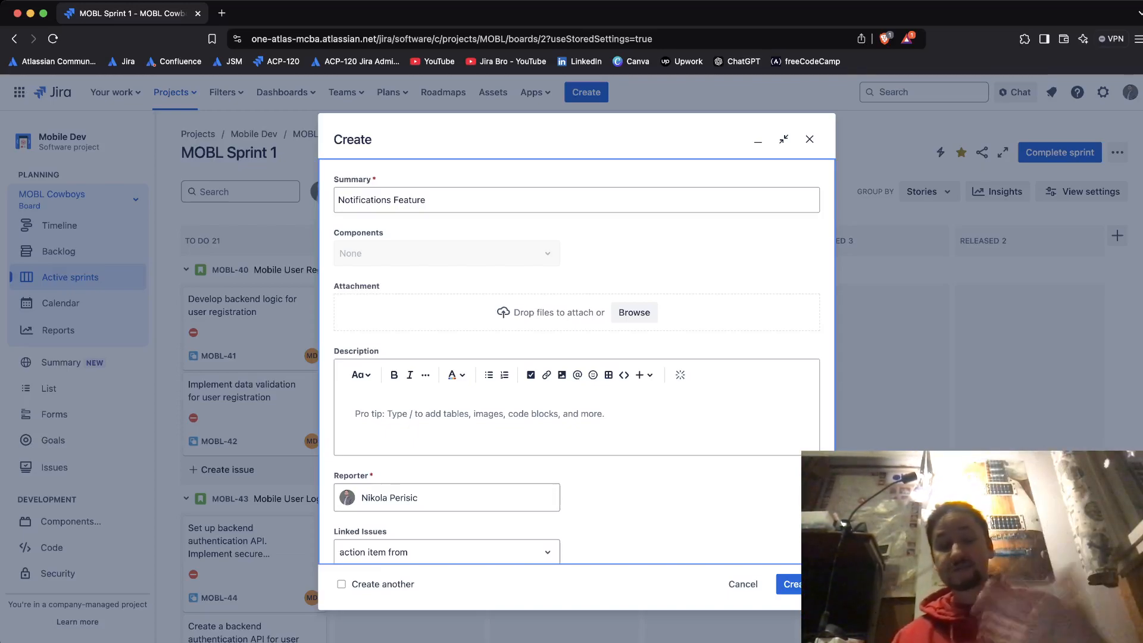
pyautogui.click(586, 415)
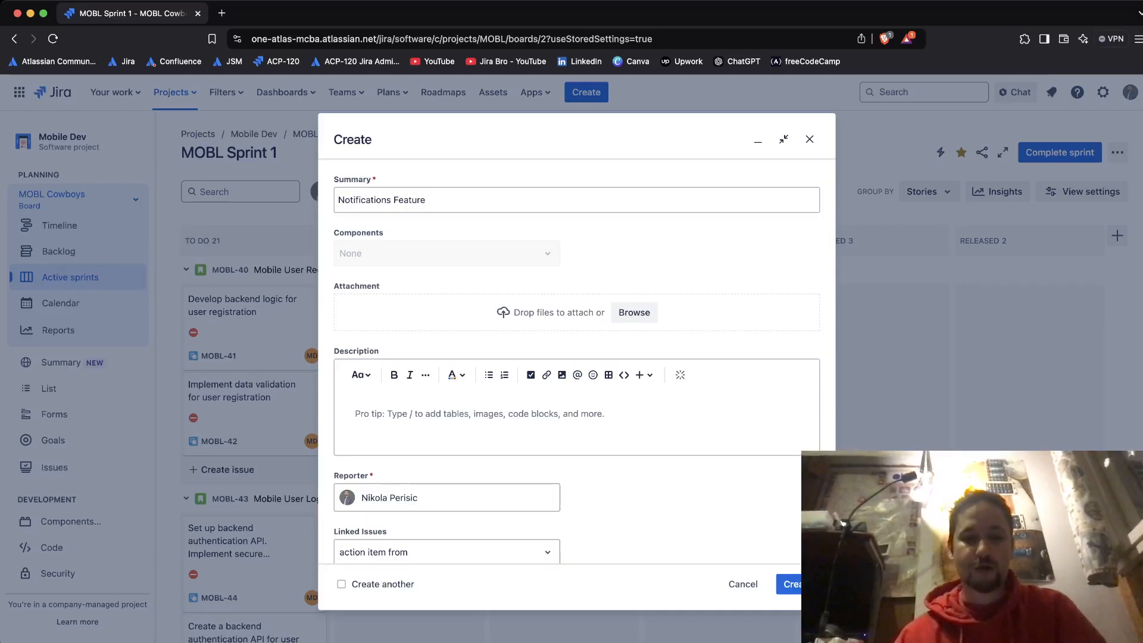
pyautogui.scroll(-4, 576, 357)
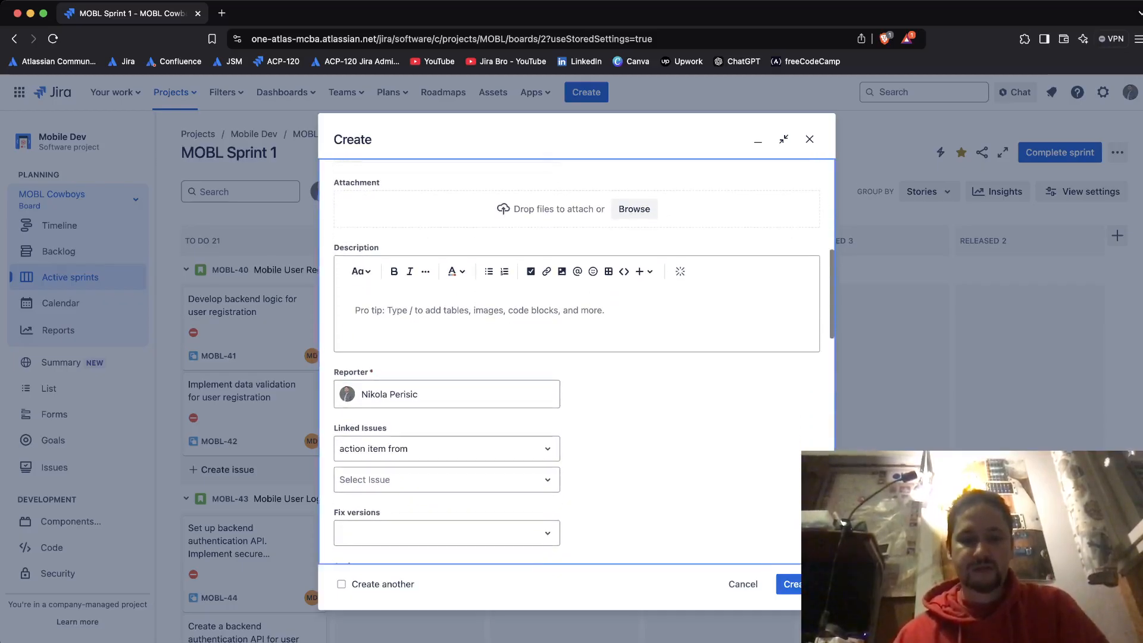
pyautogui.scroll(-5, 576, 357)
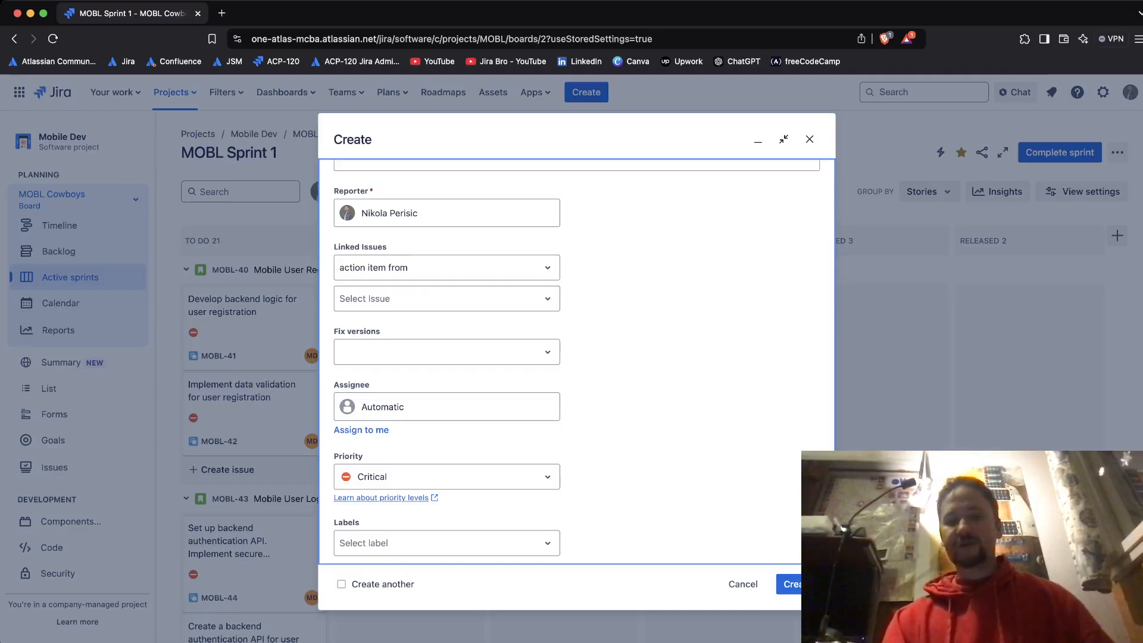
pyautogui.click(447, 352)
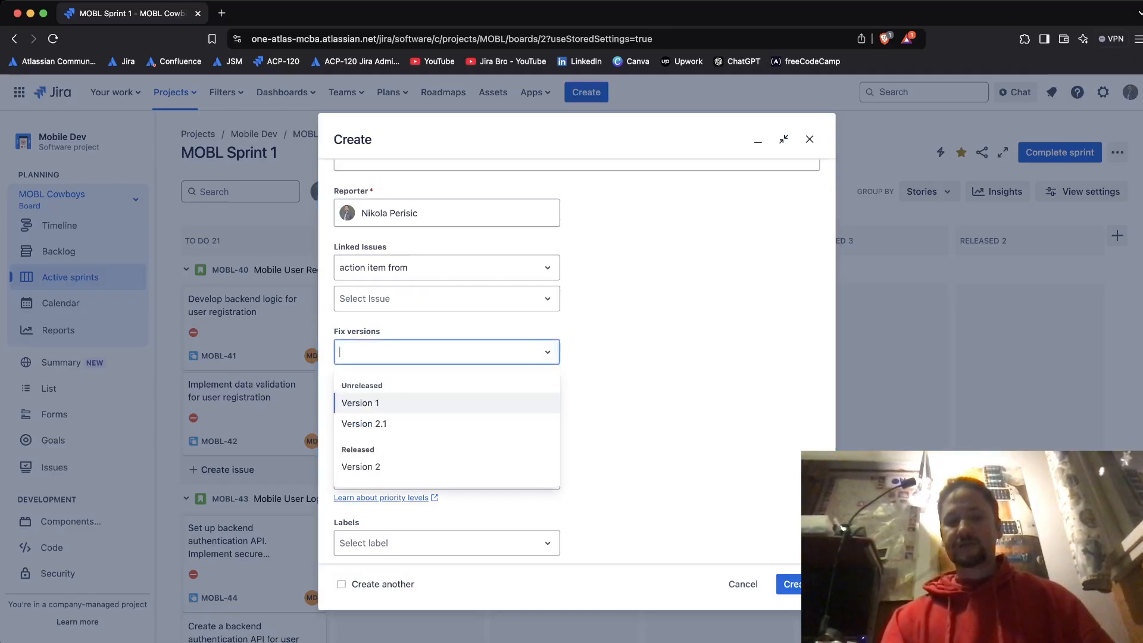
pyautogui.press('Return')
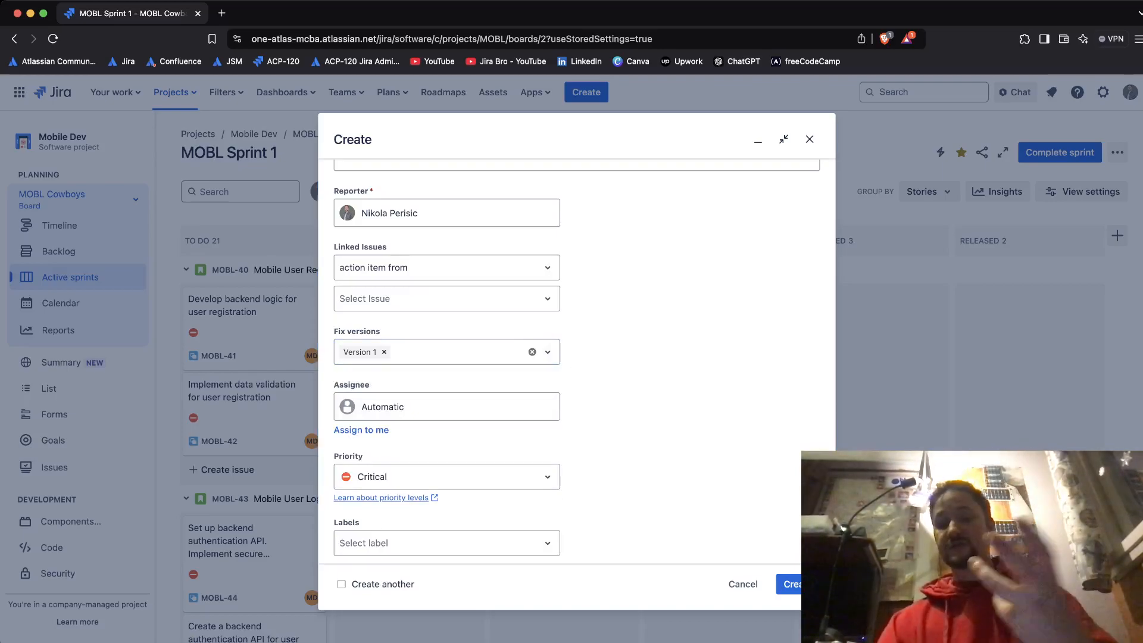
# Assign the epic to yourself and set its priority to High
pyautogui.scroll(-2, 577, 362)
pyautogui.scroll(-1, 447, 353)
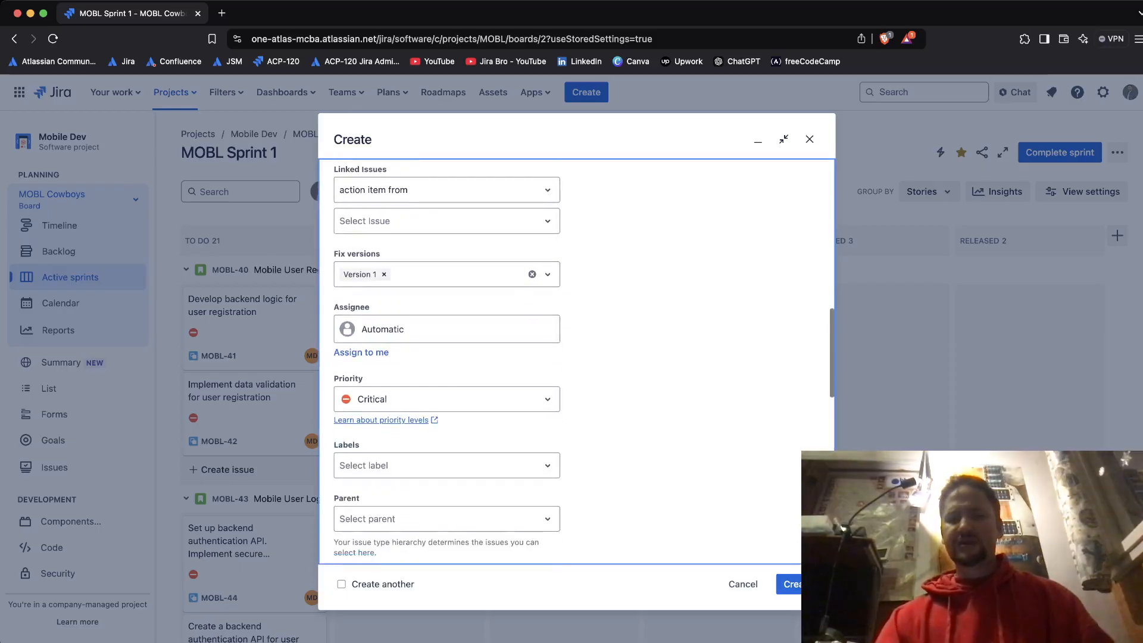
pyautogui.click(361, 352)
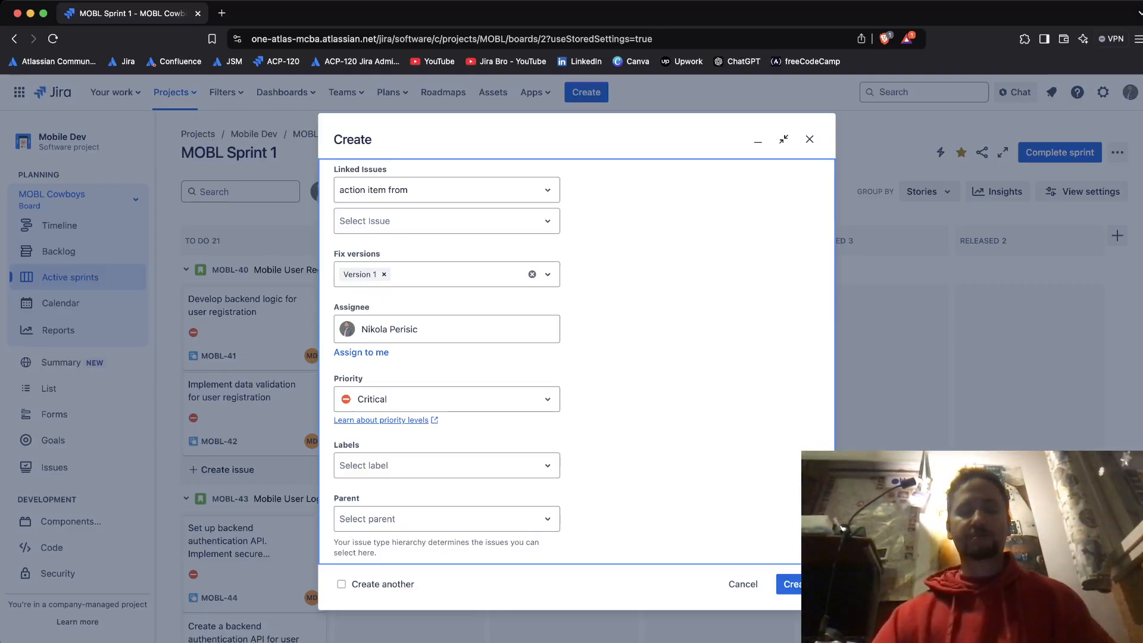
pyautogui.scroll(-3, 578, 362)
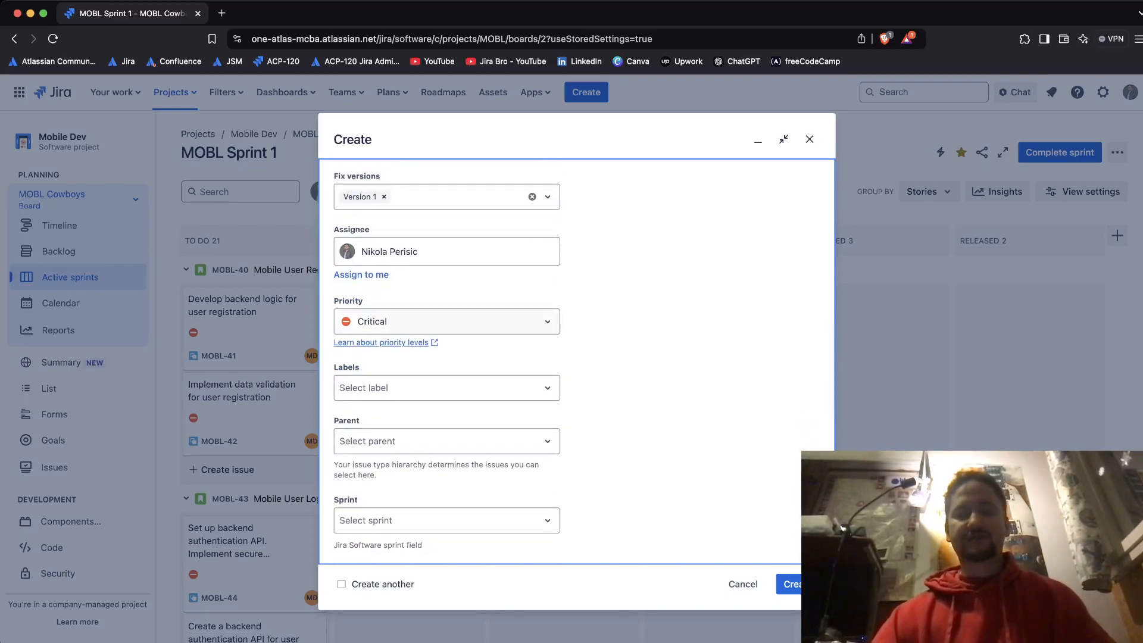
pyautogui.click(447, 322)
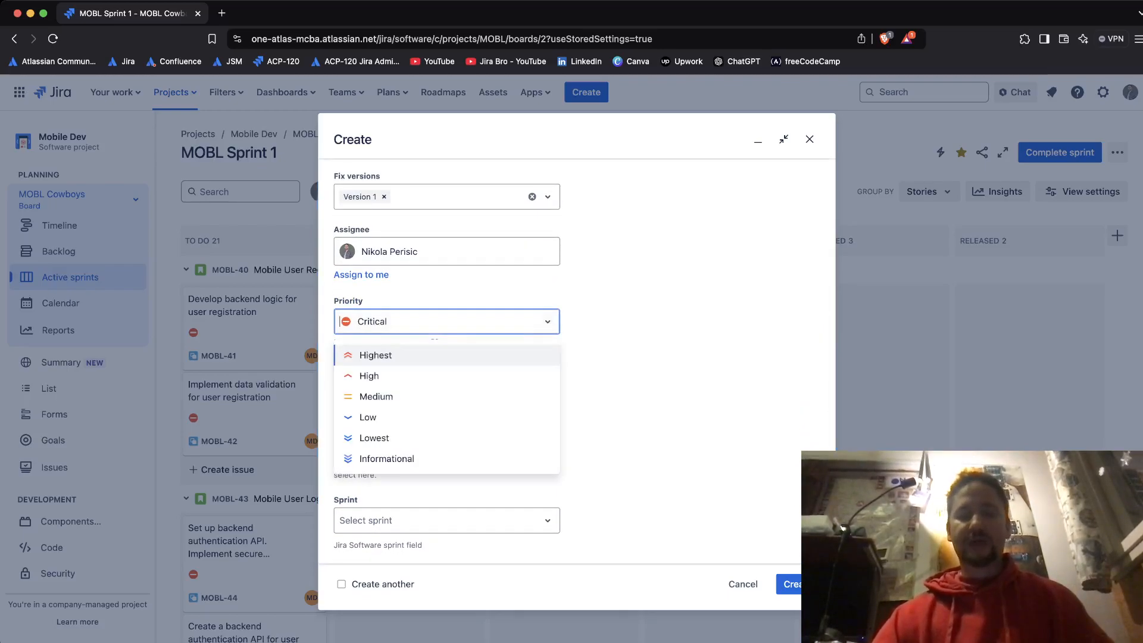
pyautogui.click(369, 376)
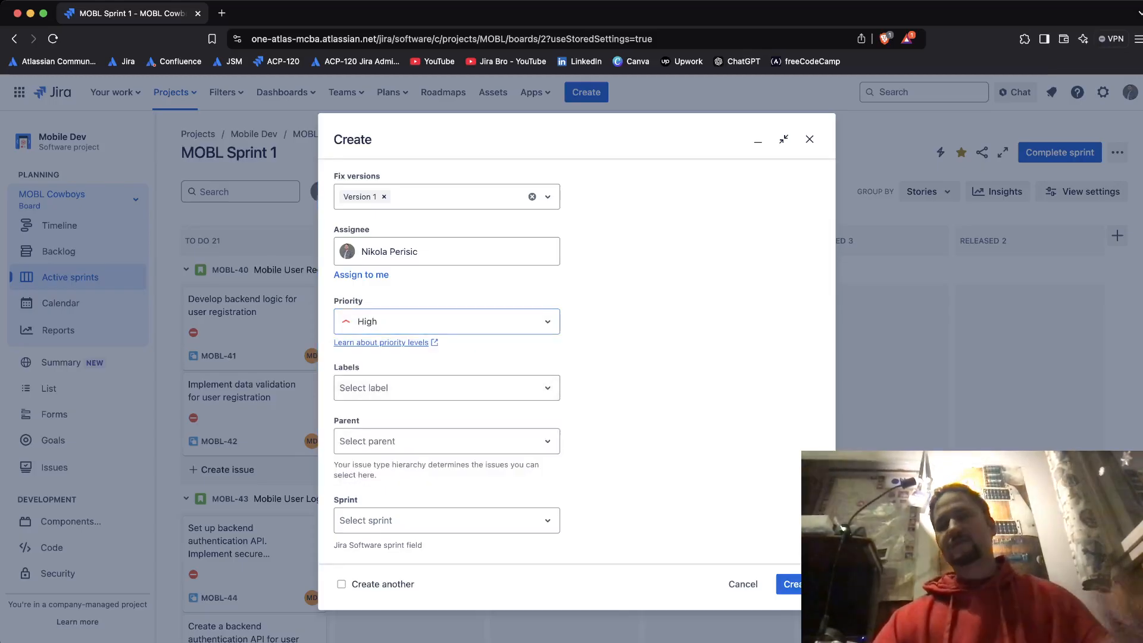
pyautogui.scroll(-2, 576, 362)
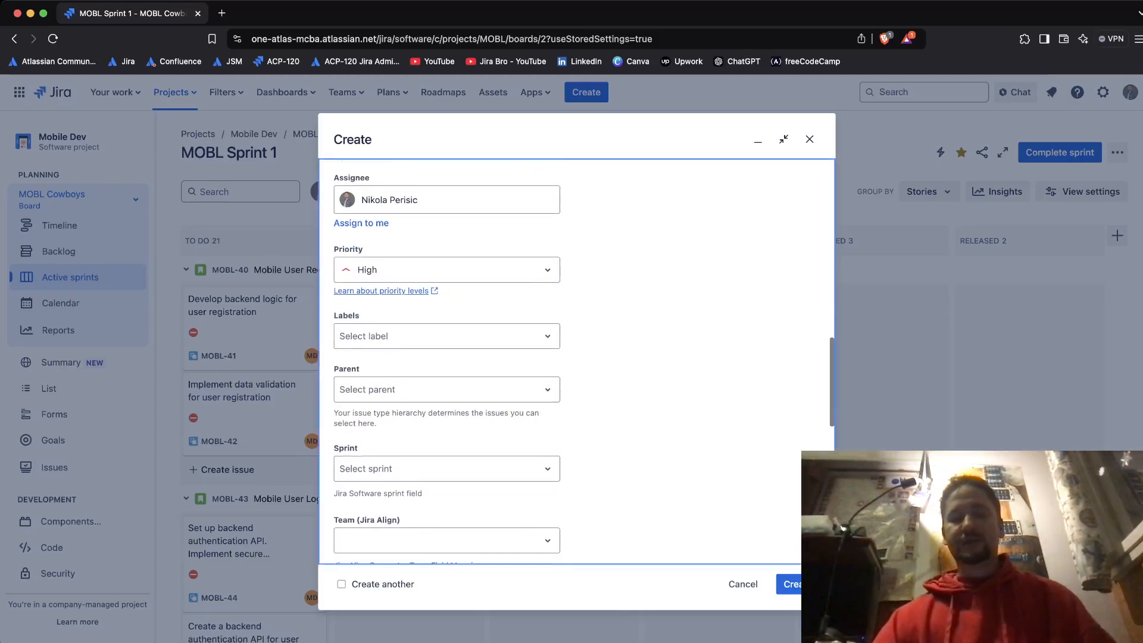
pyautogui.scroll(-1, 577, 362)
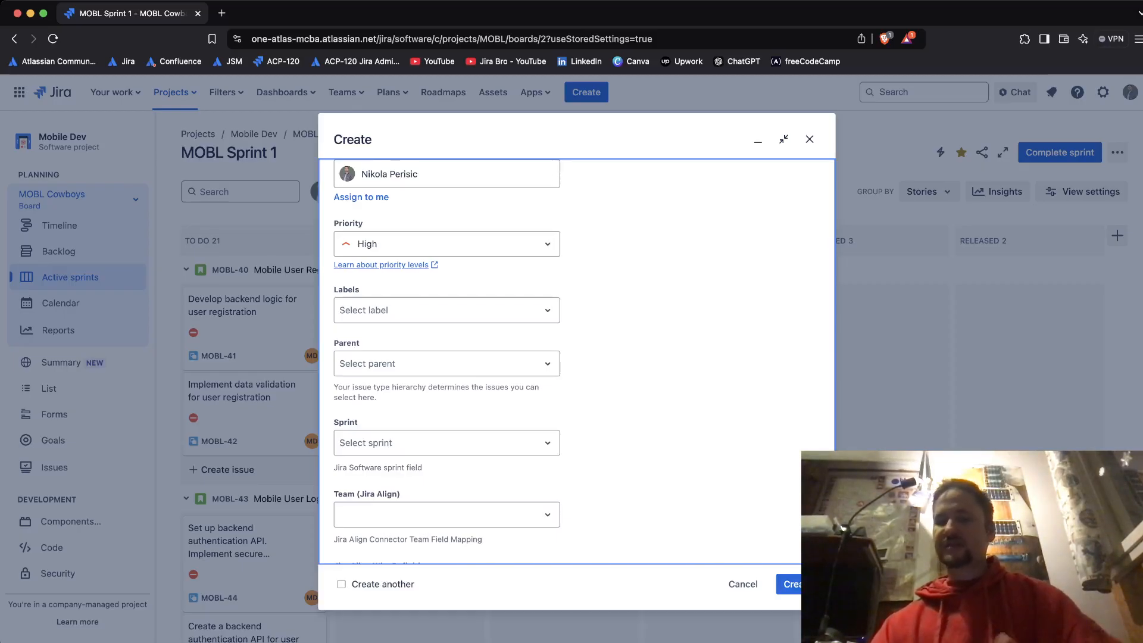
# Review the remaining optional fields of the new epic, leave them empty, and create the epic
pyautogui.scroll(-2, 576, 358)
pyautogui.scroll(-5, 577, 362)
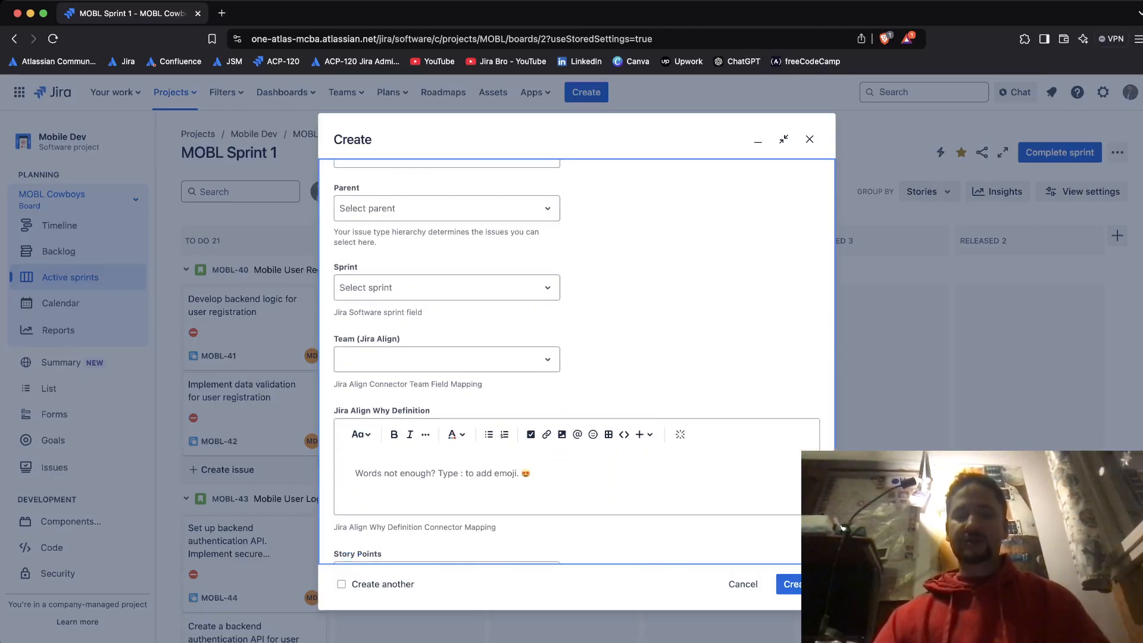
pyautogui.scroll(-2, 577, 362)
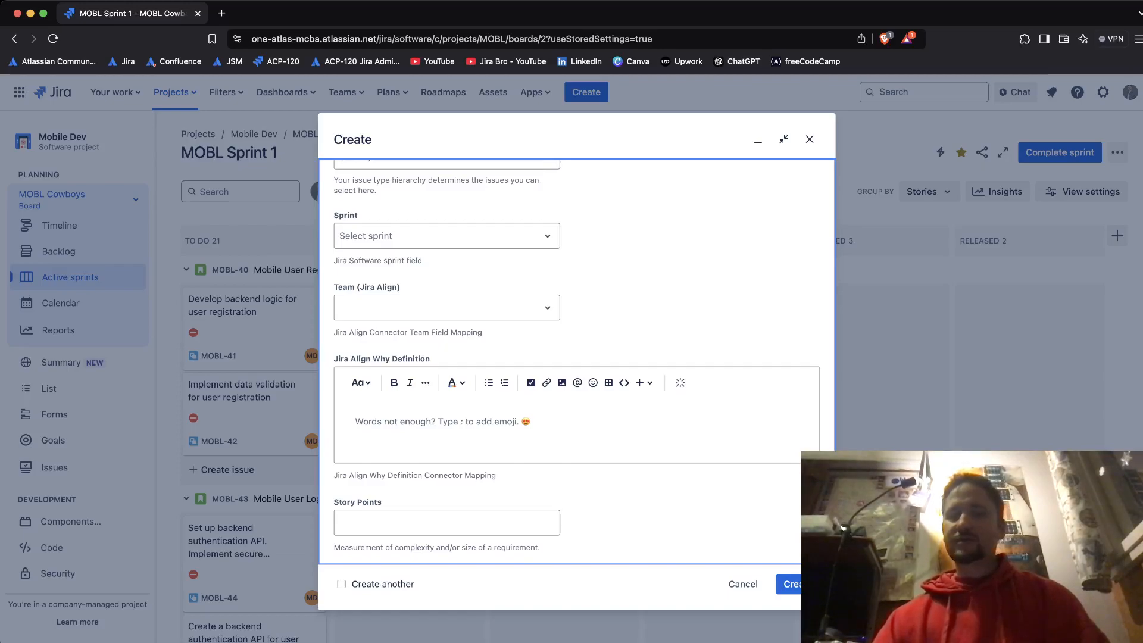
pyautogui.scroll(-5, 578, 362)
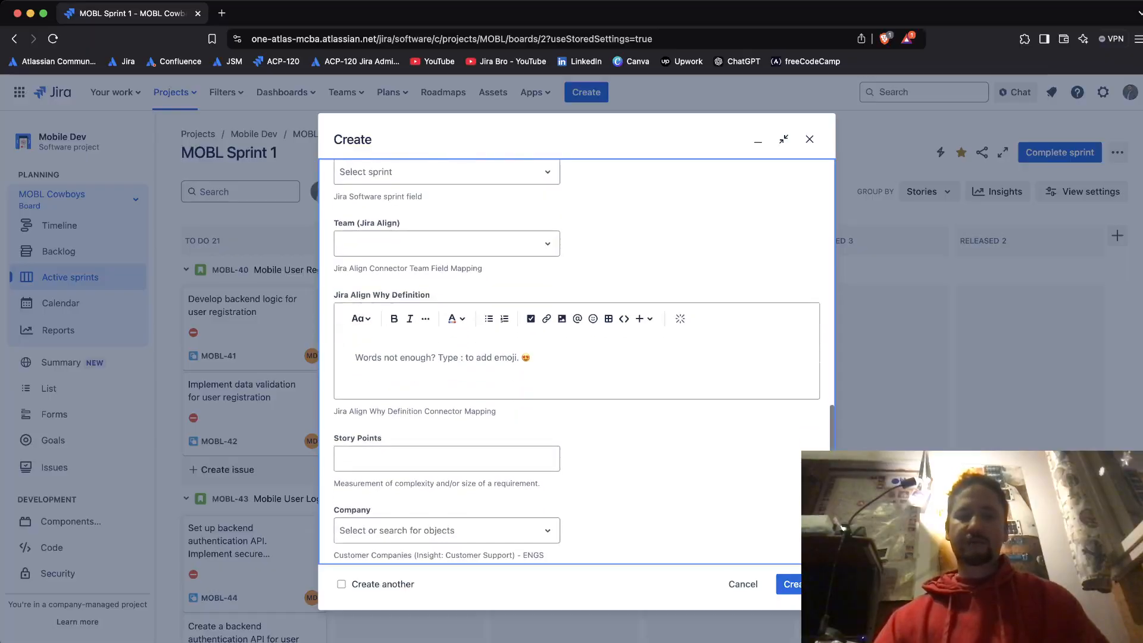
pyautogui.scroll(-4, 578, 362)
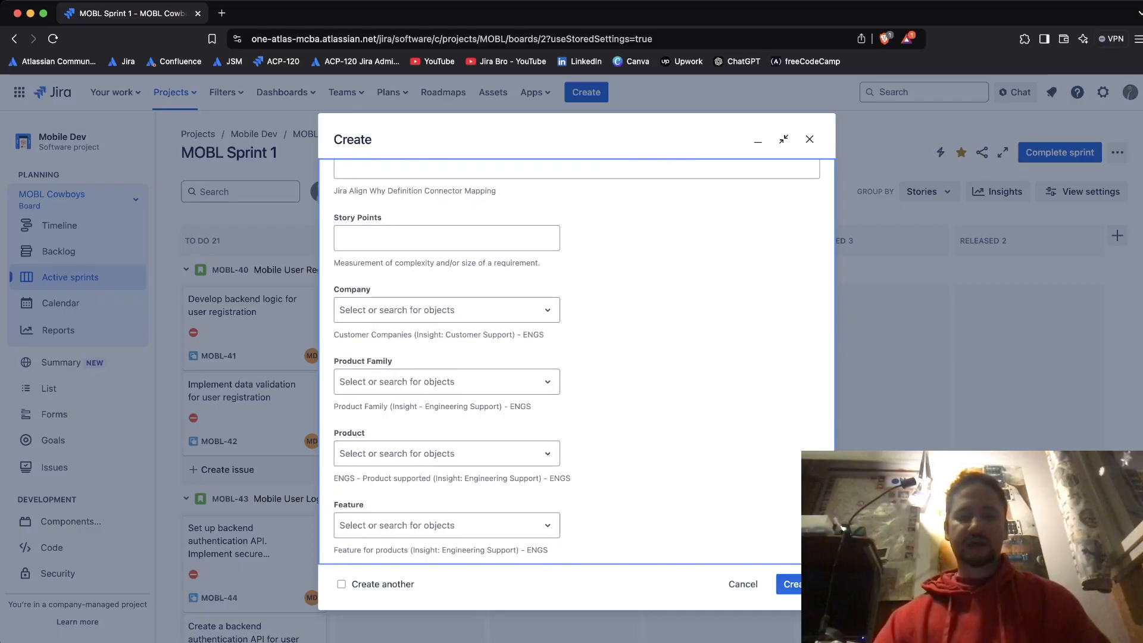
pyautogui.scroll(-2, 578, 361)
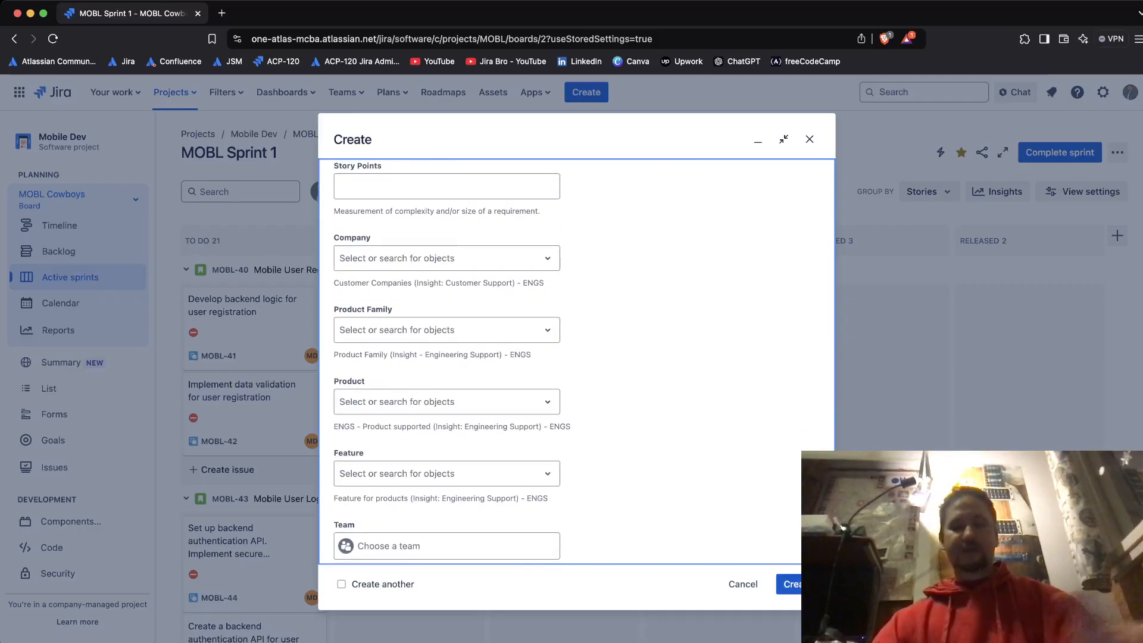
pyautogui.click(801, 584)
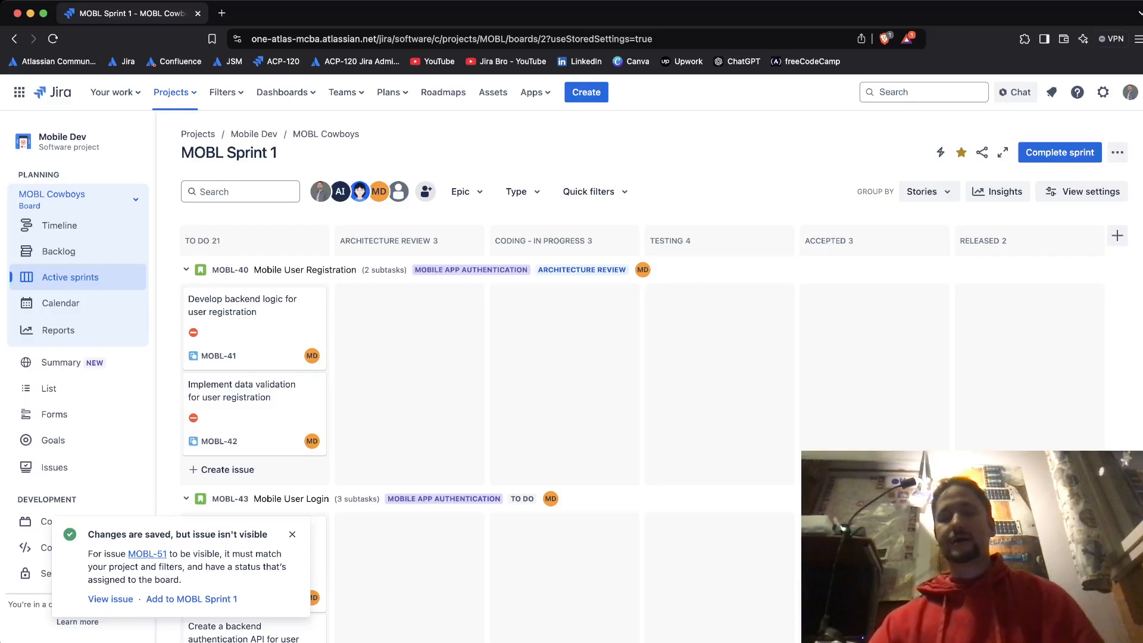
# Examine the project backlog, covering the issues in MOBL Sprint 1, MOBL Sprint 2 and the unscheduled Backlog section
pyautogui.click(58, 251)
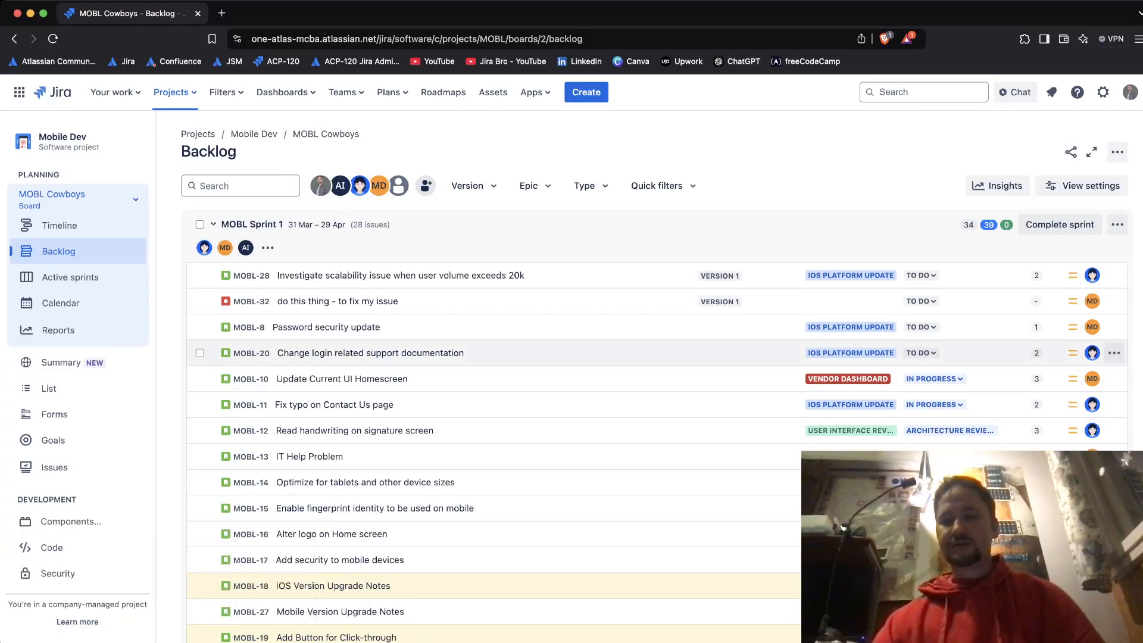
pyautogui.click(453, 224)
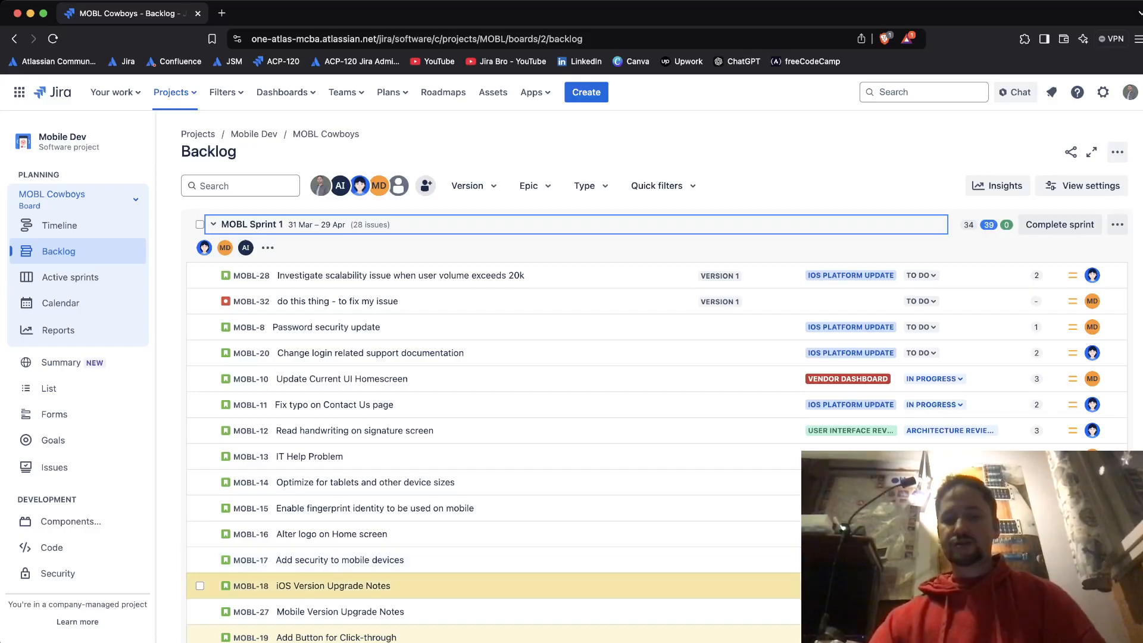
pyautogui.click(452, 586)
pyautogui.scroll(-1, 453, 589)
pyautogui.scroll(-7, 655, 425)
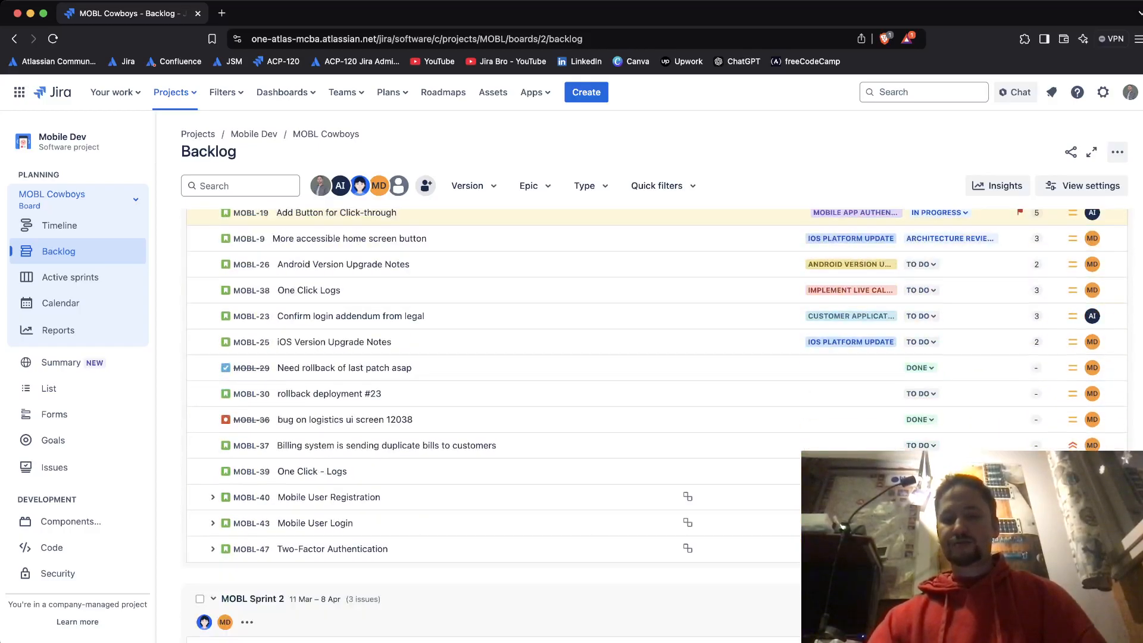
pyautogui.scroll(-4, 657, 562)
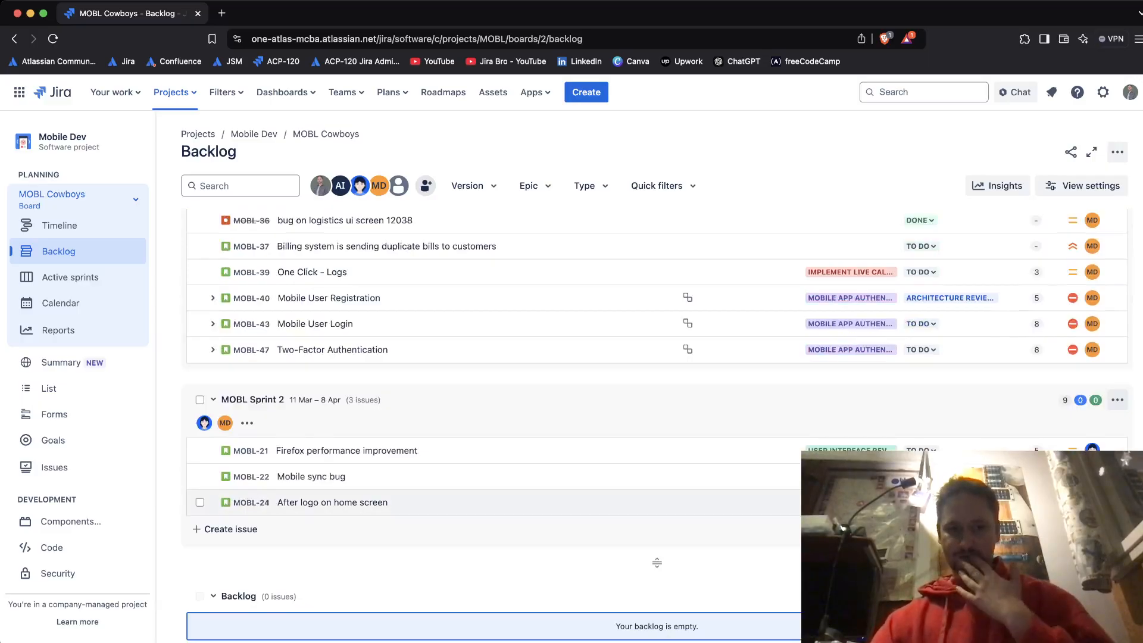
pyautogui.scroll(5, 657, 563)
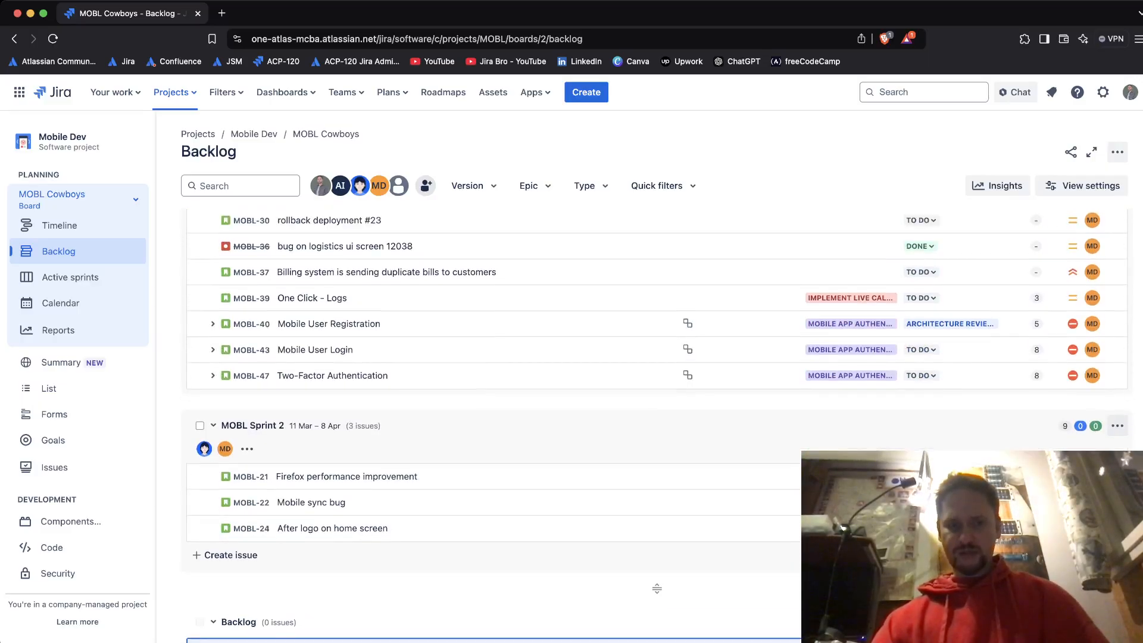
pyautogui.scroll(4, 595, 417)
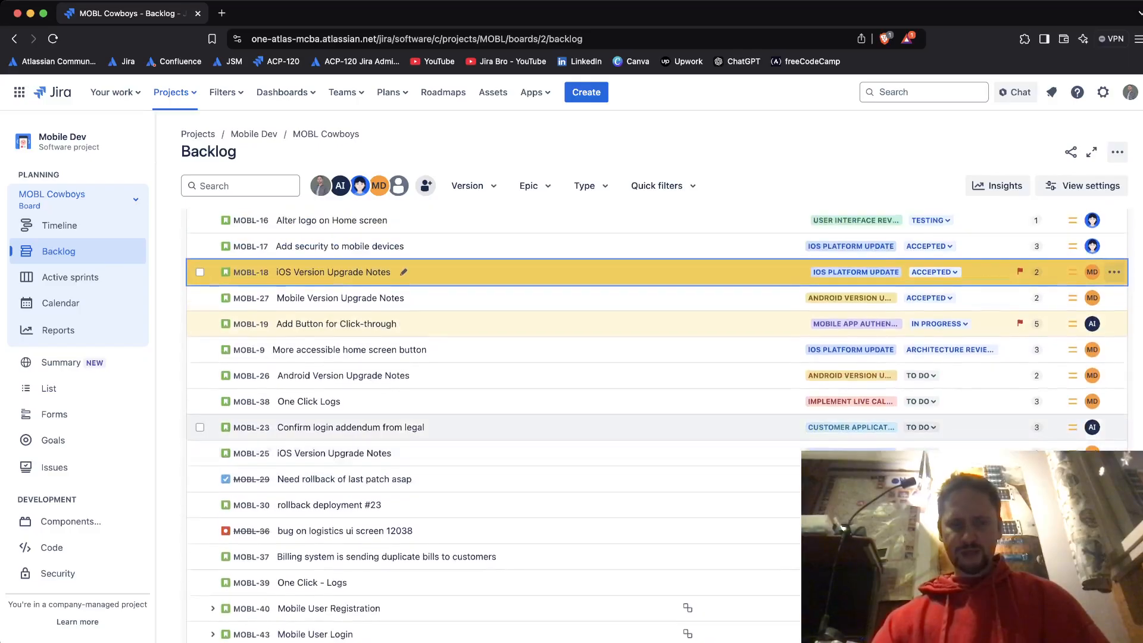
pyautogui.scroll(4, 595, 429)
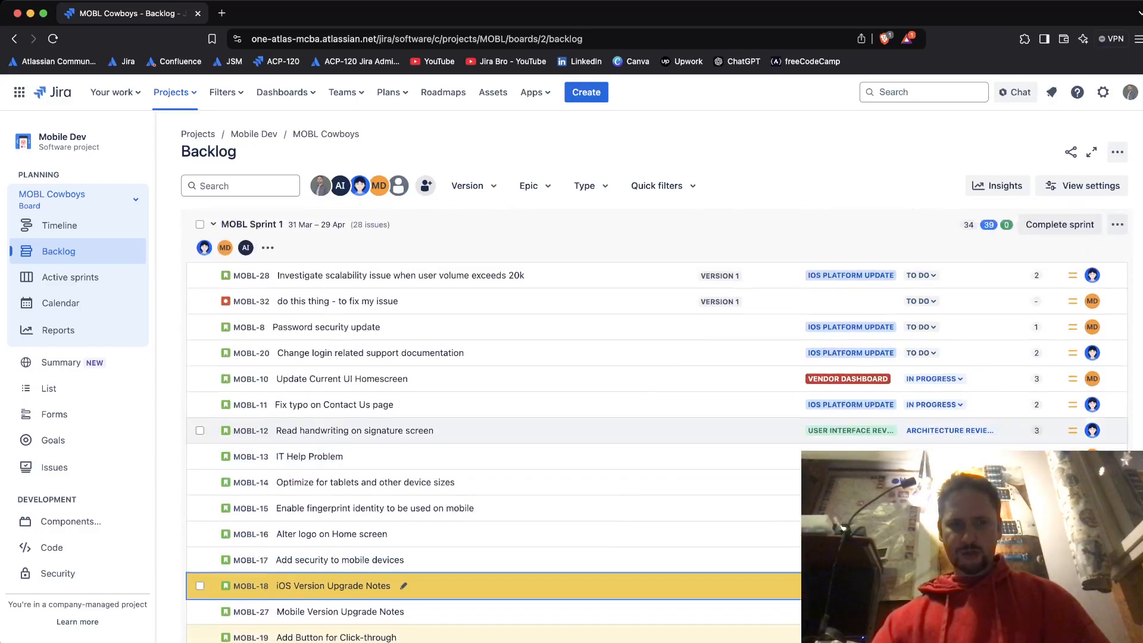
pyautogui.scroll(-8, 596, 429)
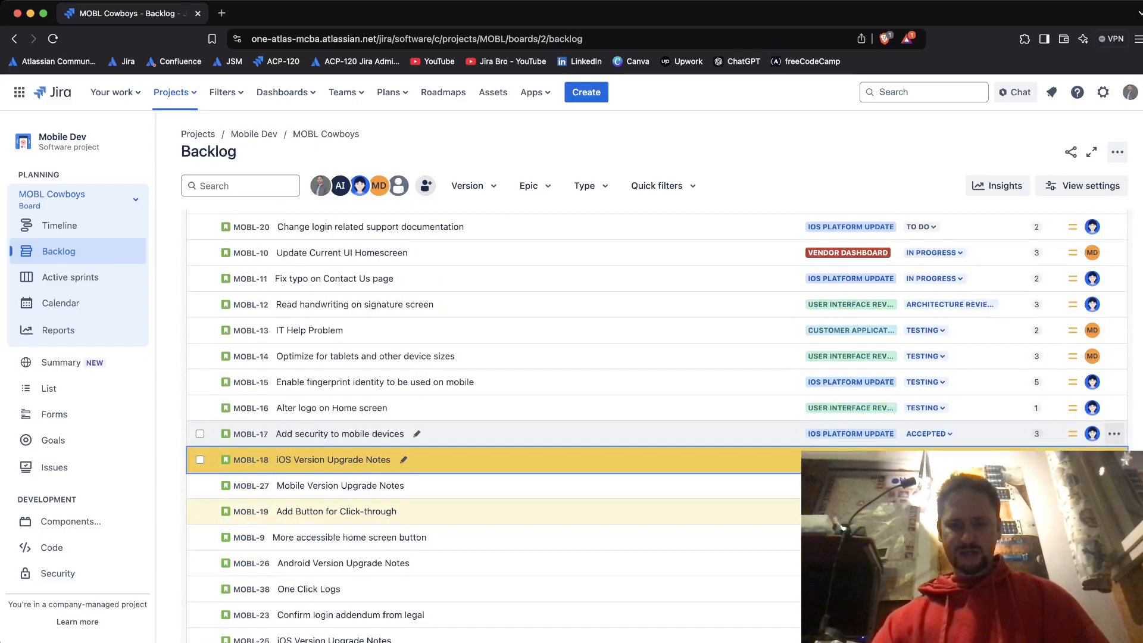
pyautogui.scroll(-5, 657, 503)
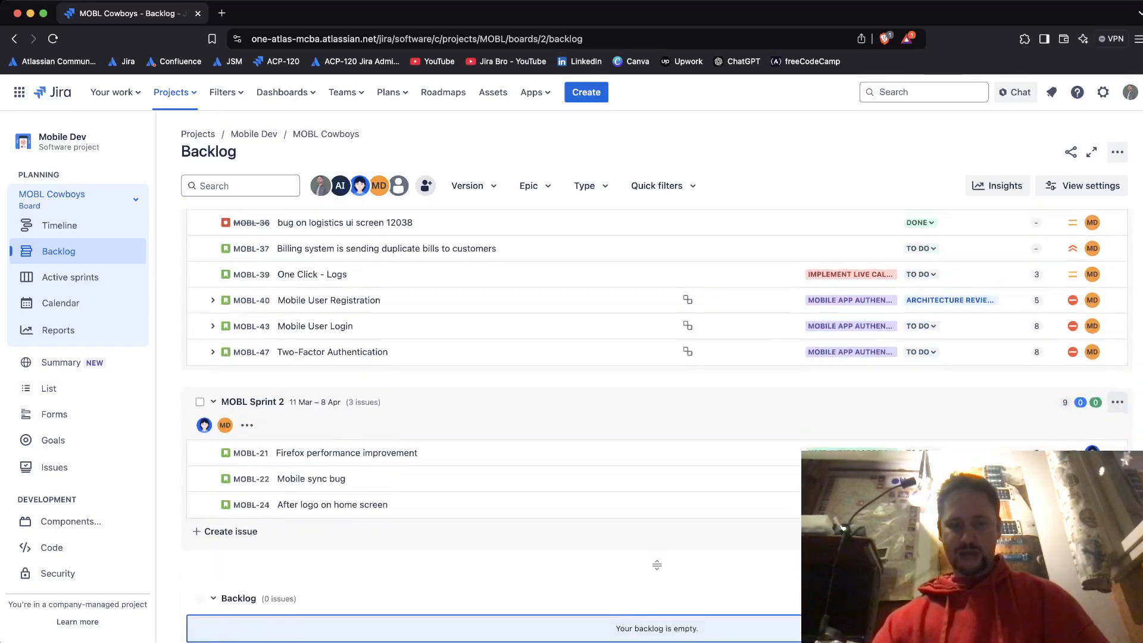
pyautogui.scroll(1, 596, 440)
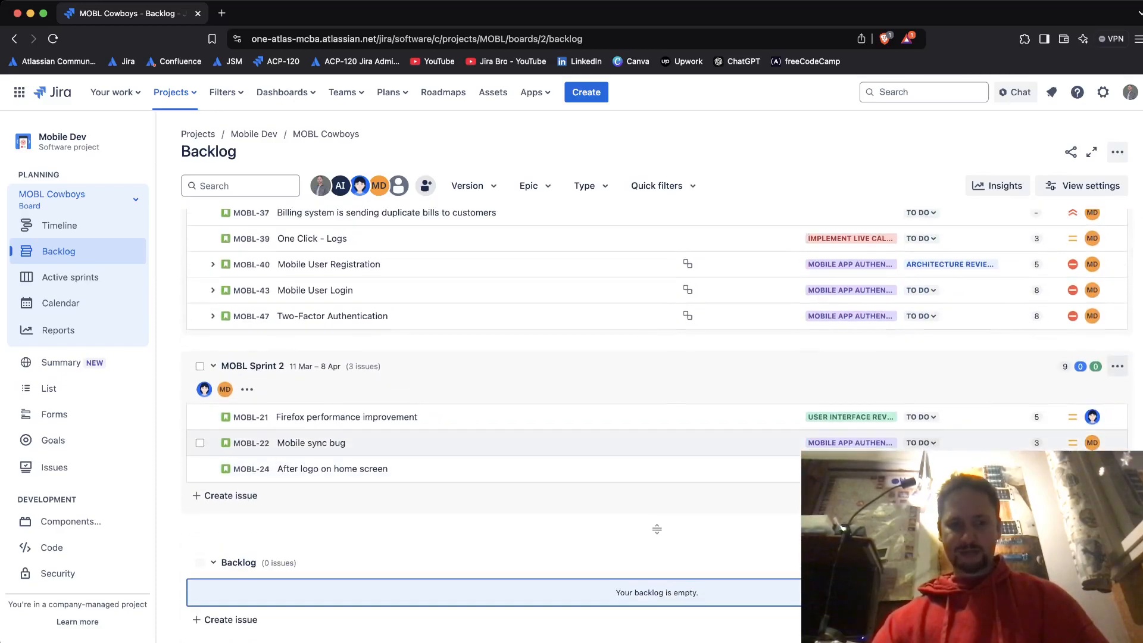
# Compare the active sprint board with the issues listed in the backlog's sprint and unscheduled sections
pyautogui.click(70, 277)
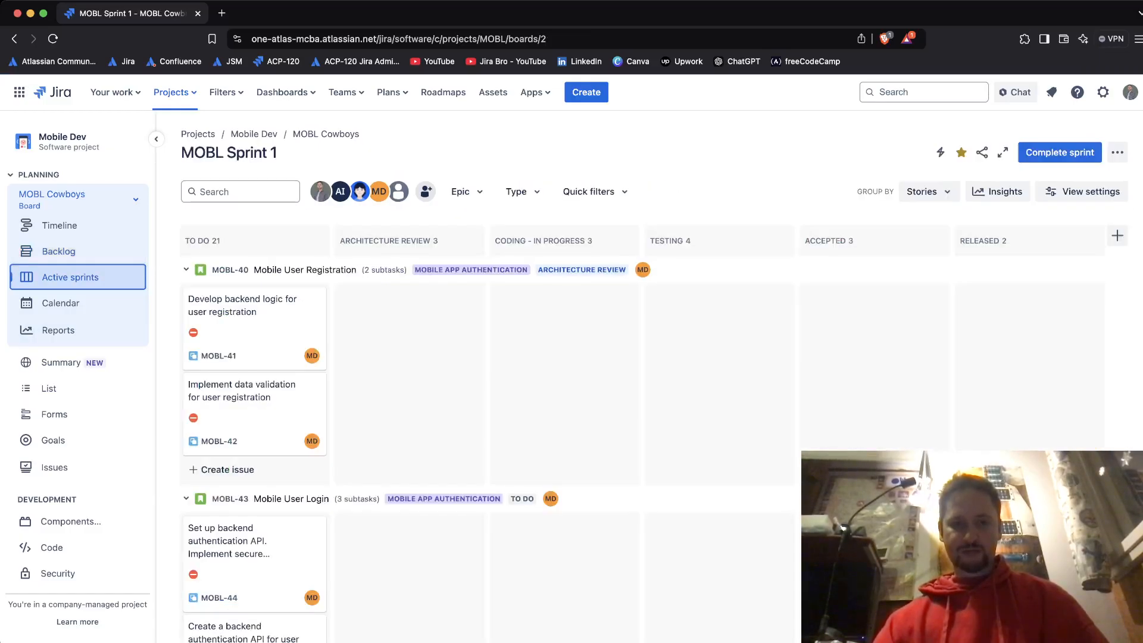
pyautogui.scroll(-1, 78, 358)
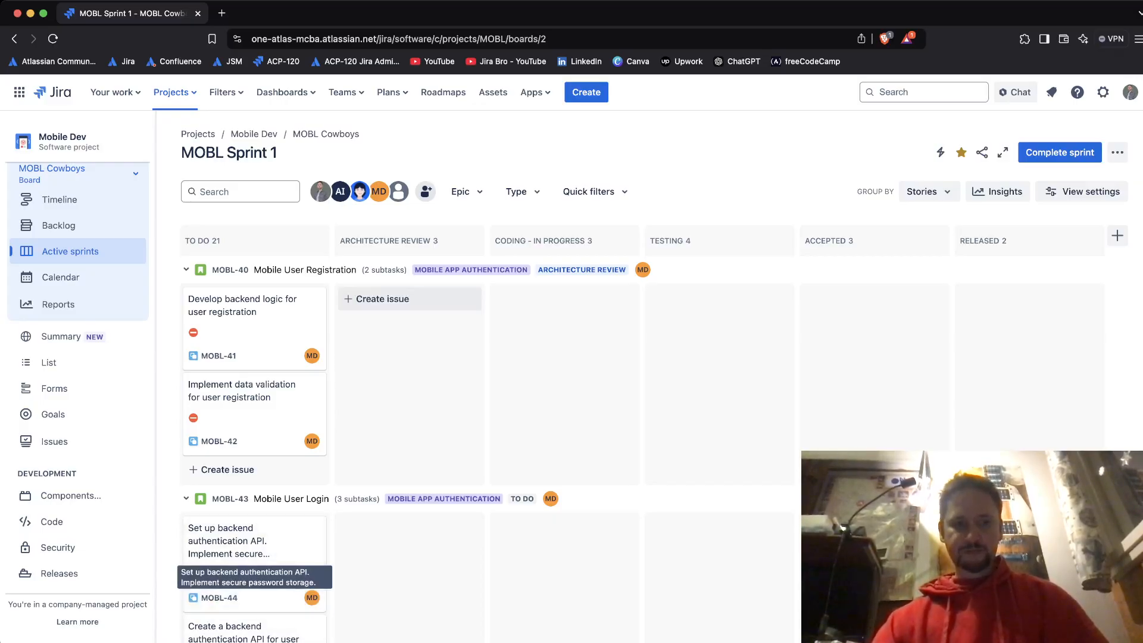
pyautogui.click(59, 225)
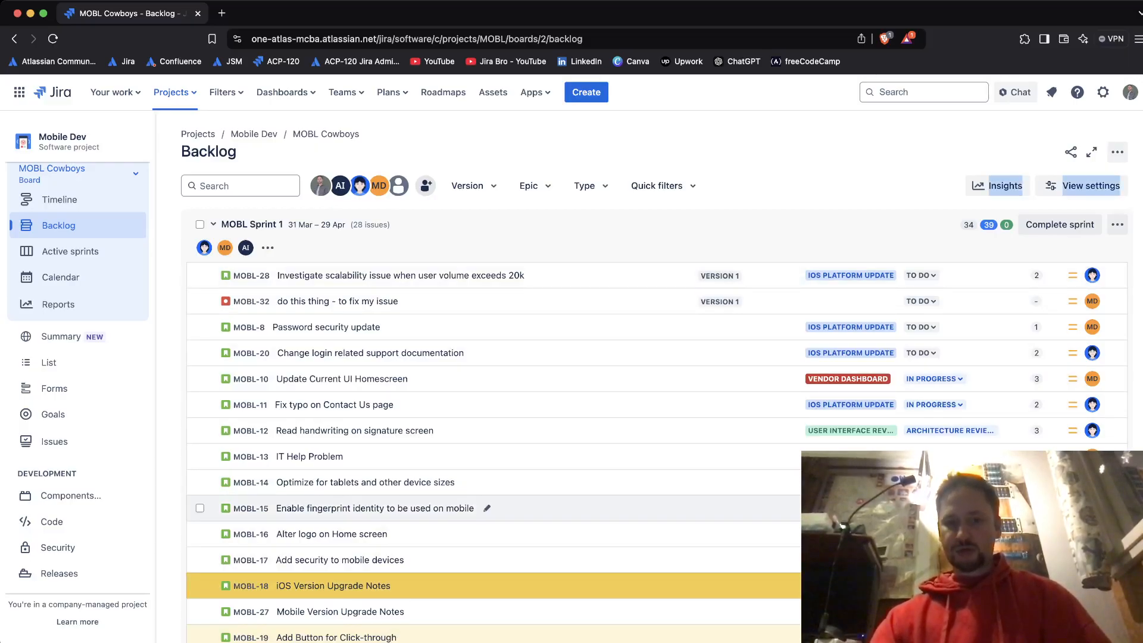
pyautogui.scroll(-12, 657, 503)
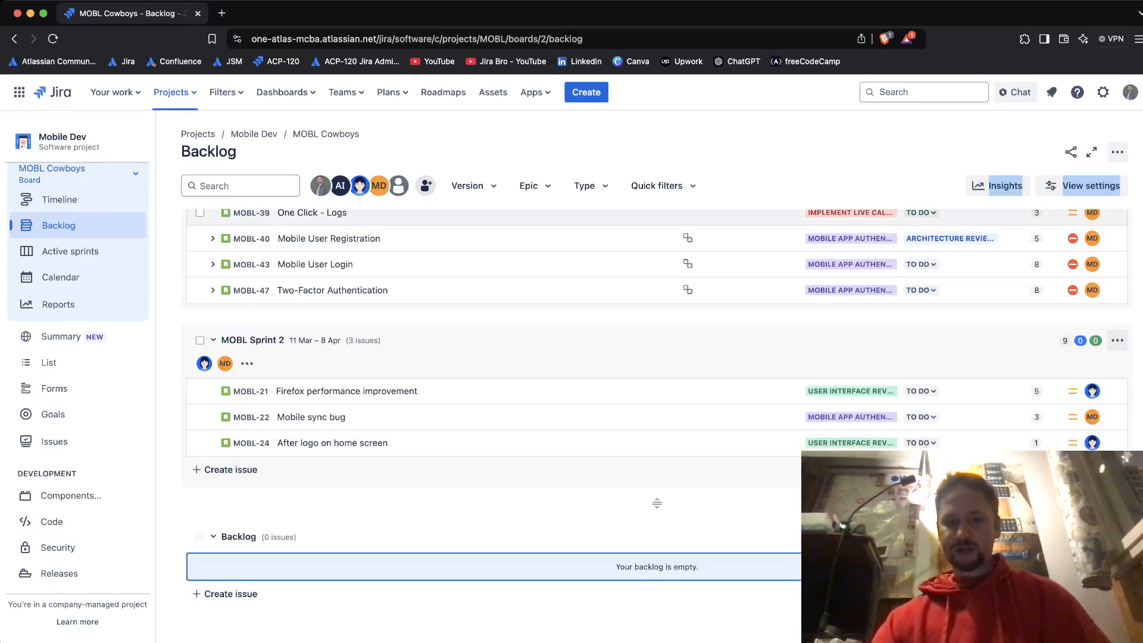
pyautogui.scroll(12, 657, 417)
pyautogui.moveTo(827, 186); pyautogui.dragTo(828, 238)
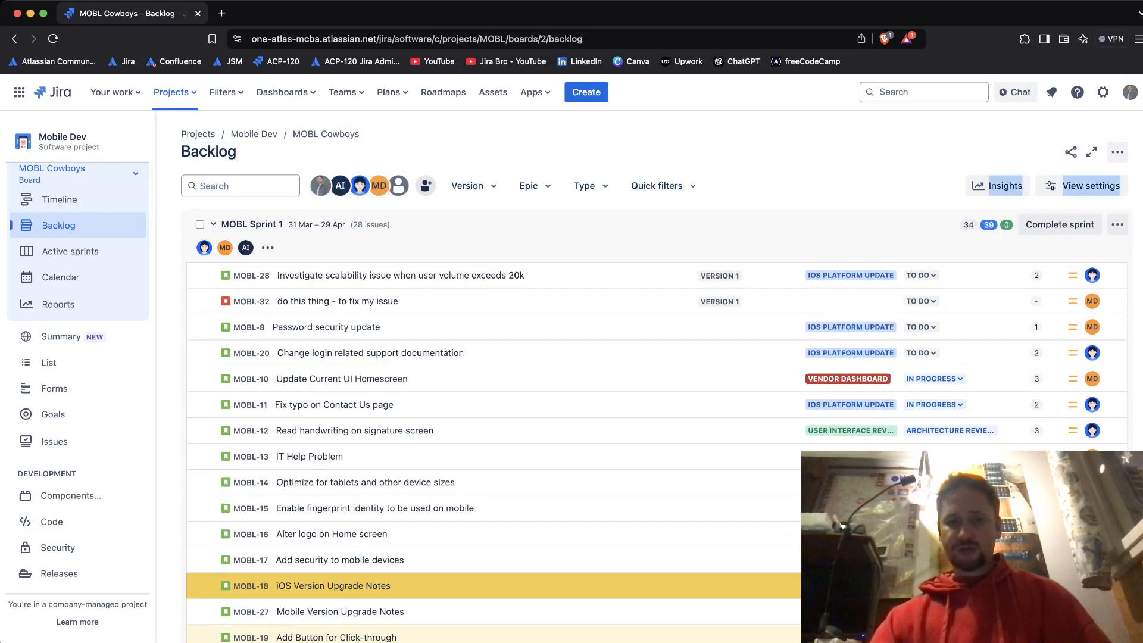
pyautogui.scroll(-8, 657, 417)
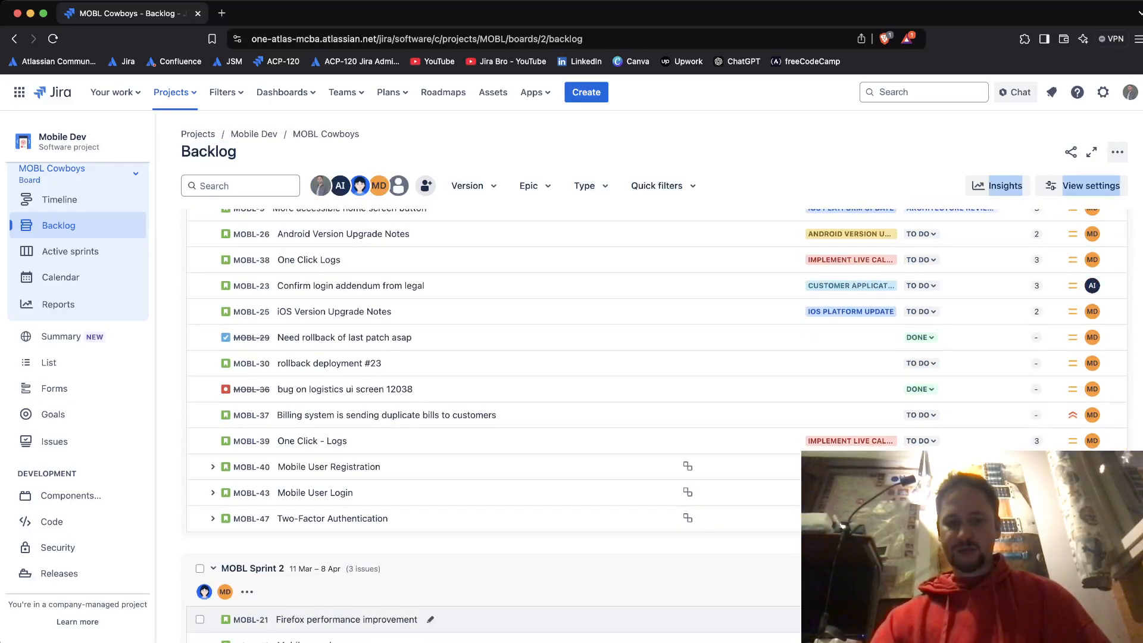
pyautogui.scroll(-5, 657, 503)
pyautogui.moveTo(657, 506); pyautogui.dragTo(657, 132)
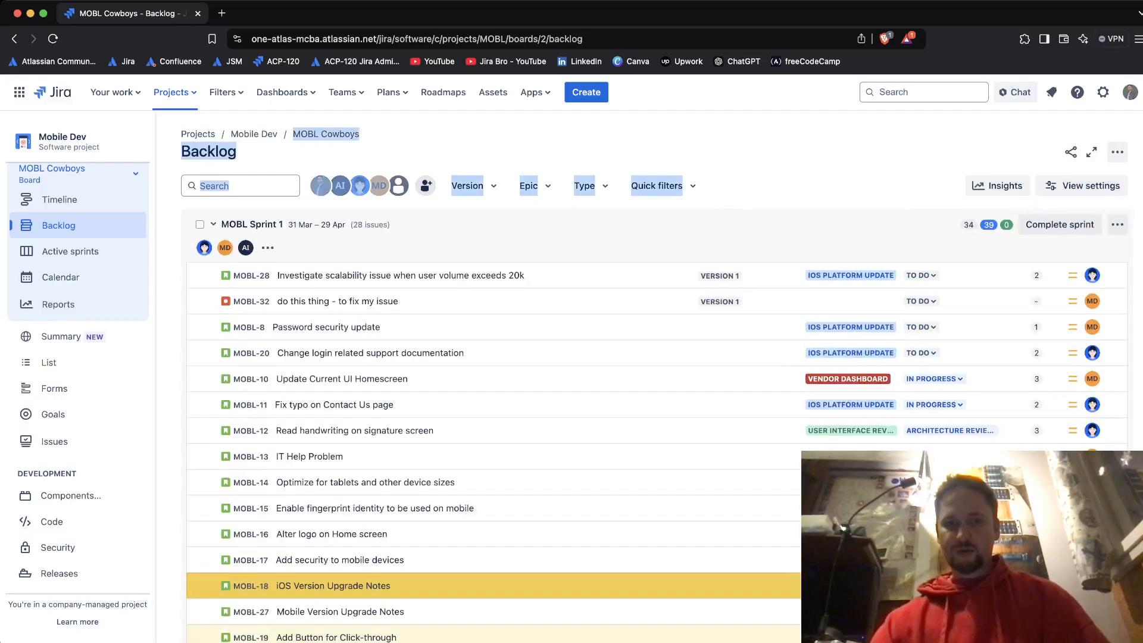
pyautogui.click(657, 135)
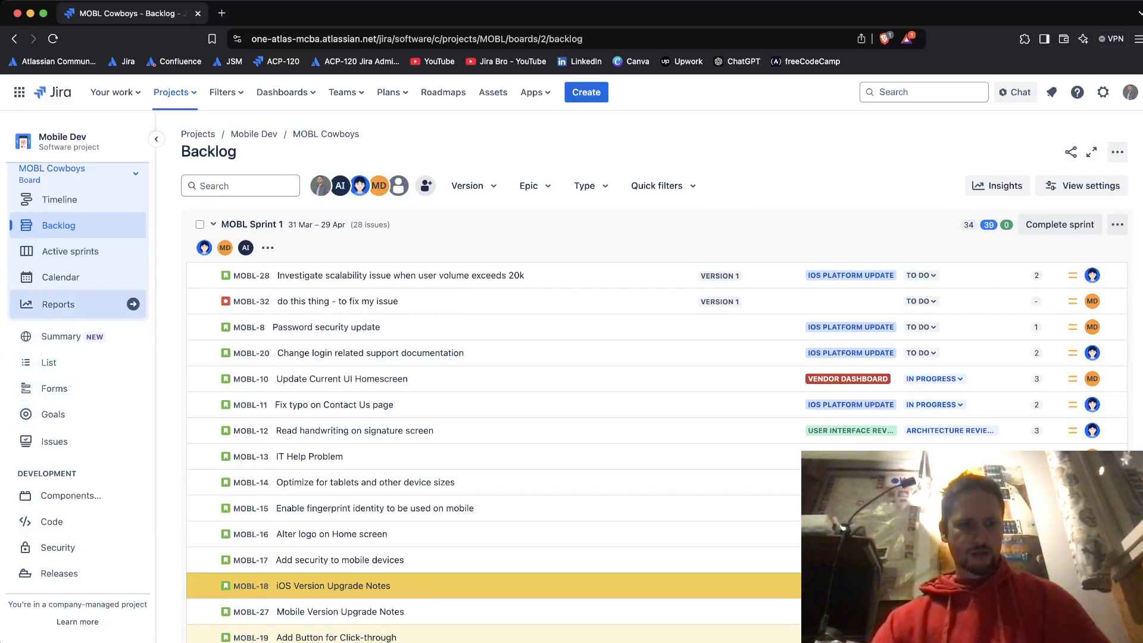
# Find the Notifications Feature epic in the project's issue list, view it on its own page, and return to the list
pyautogui.click(54, 441)
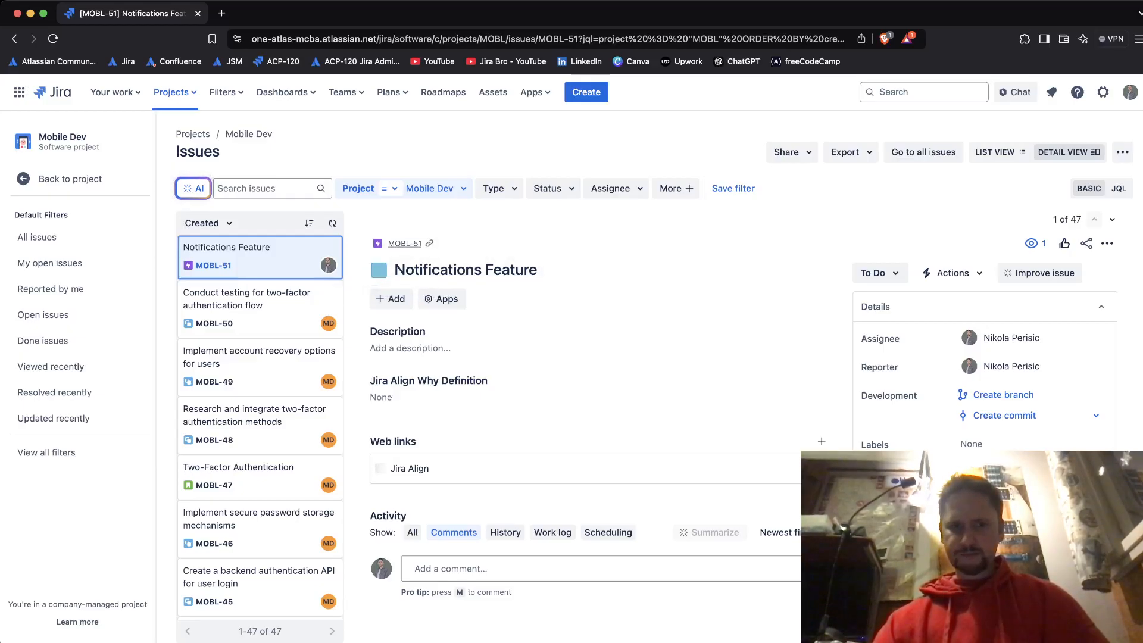
pyautogui.click(405, 243)
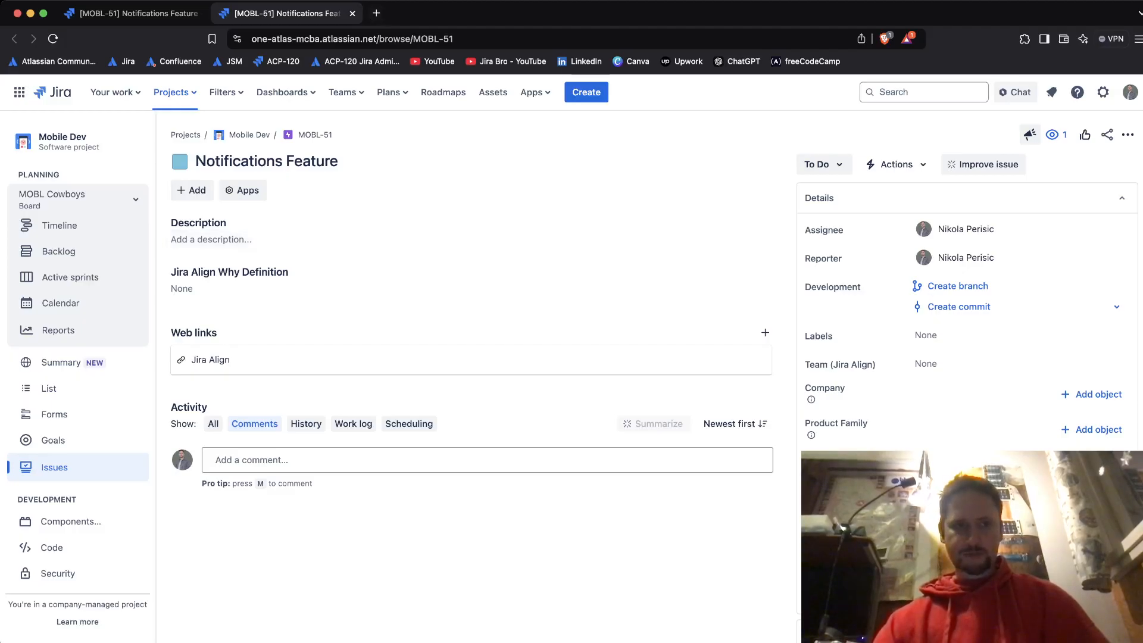
pyautogui.press('super+w')
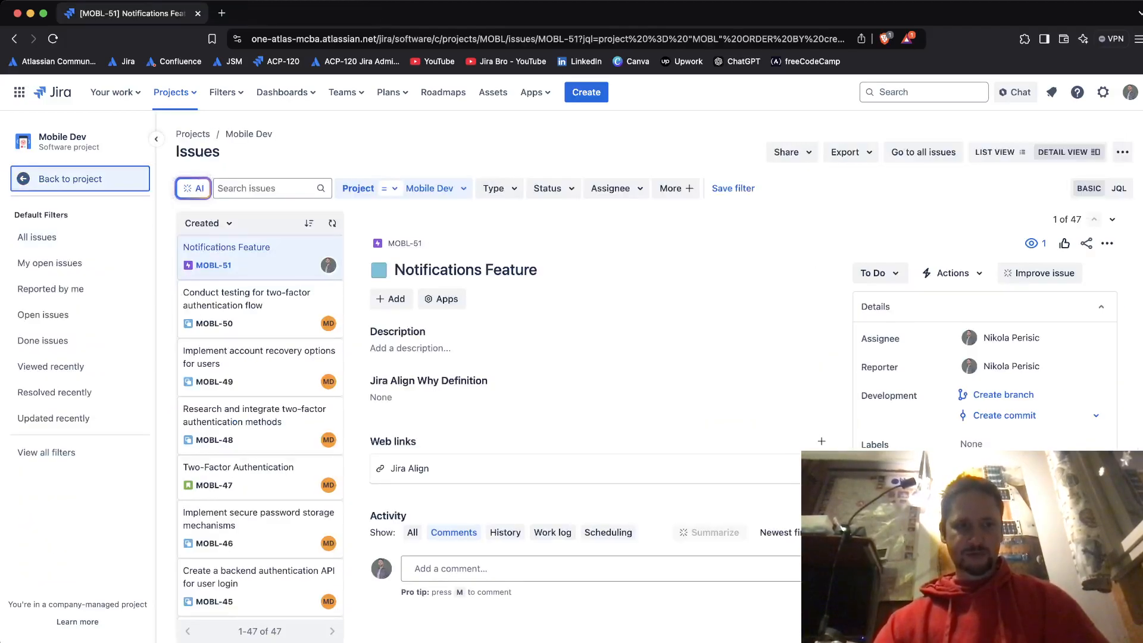
# Go back to the project's active sprint board and open the "Develop backend logic for user registration" subtask
pyautogui.click(70, 178)
pyautogui.click(71, 277)
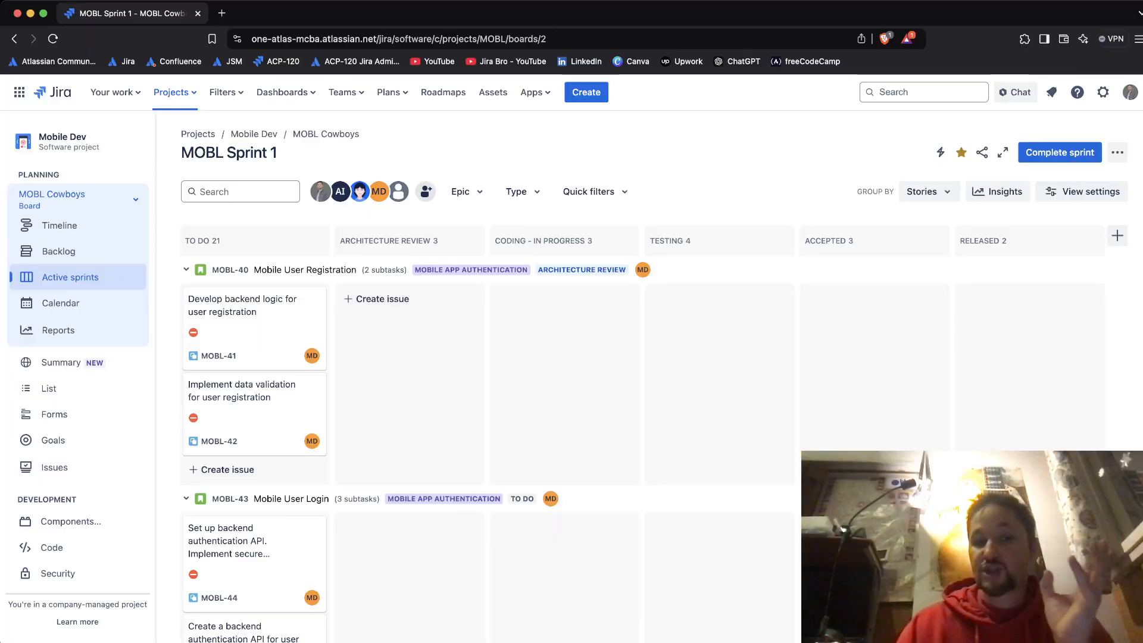
pyautogui.click(250, 322)
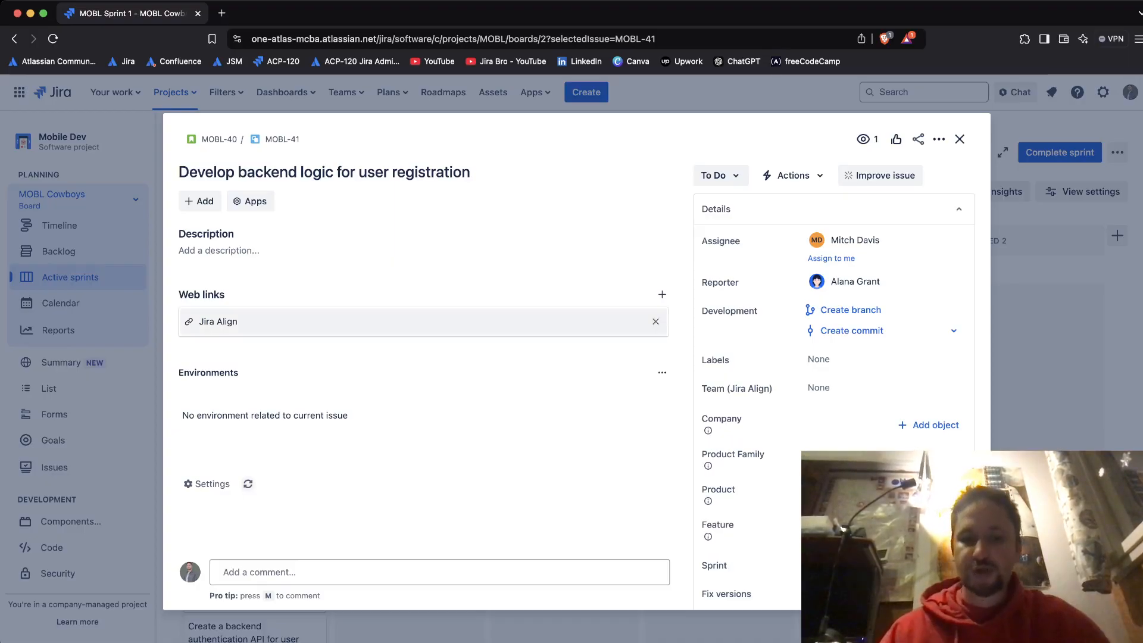
# Draft a comment on the subtask reading "Hello", a mention of the second suggested teammate, and "I've started to work on this issue"
pyautogui.scroll(-1, 425, 387)
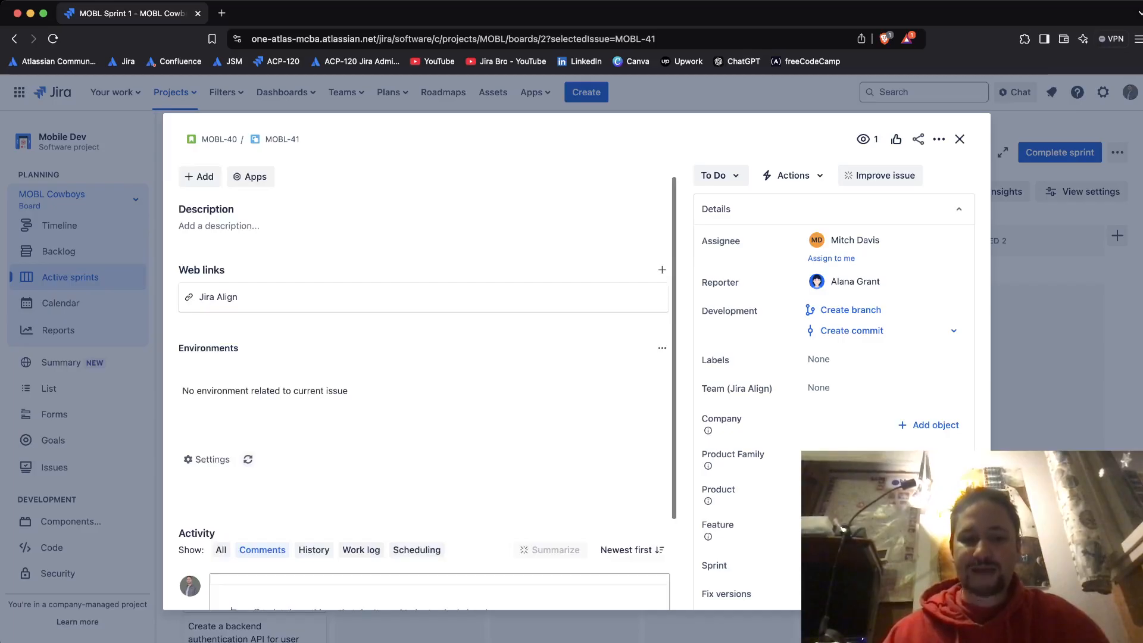
pyautogui.write('Hello @')
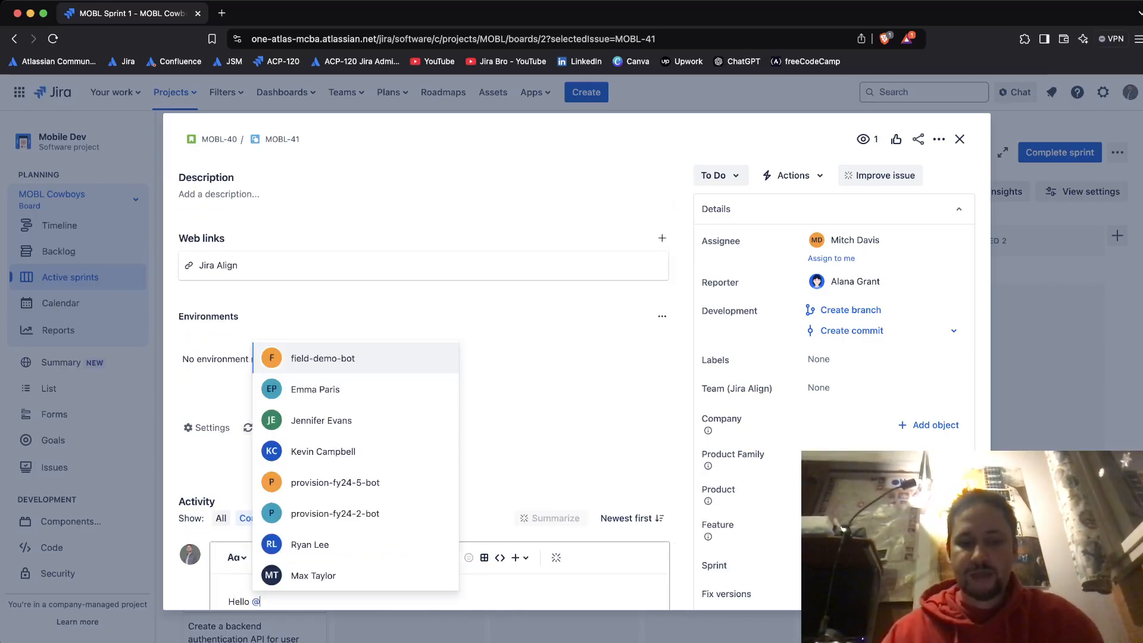
pyautogui.press('Down')
pyautogui.press('Return')
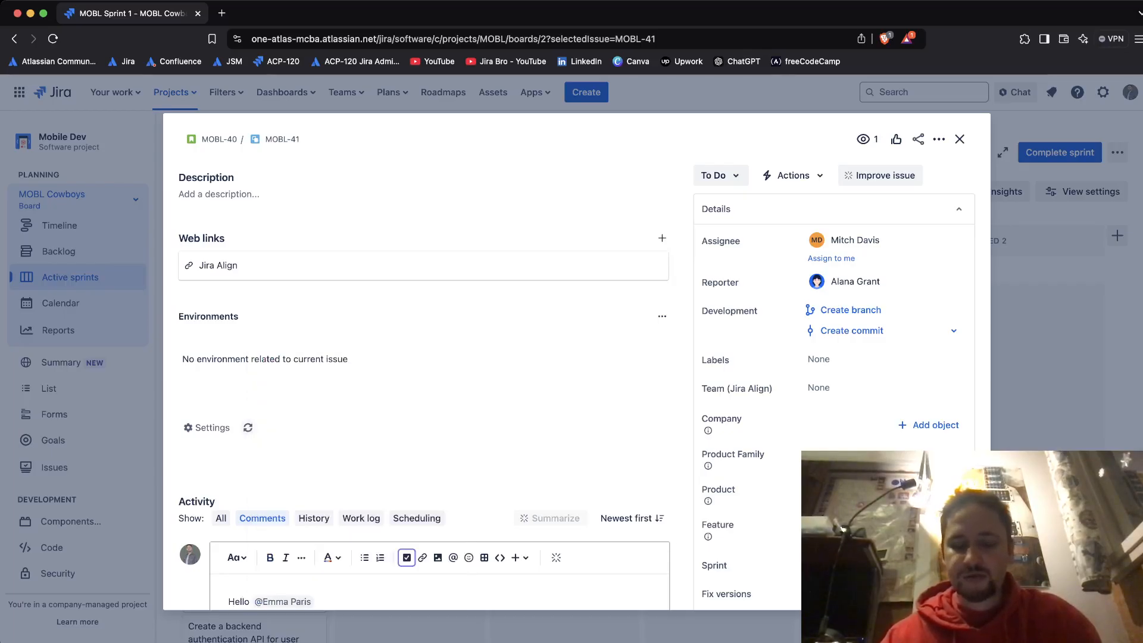
pyautogui.write('I')
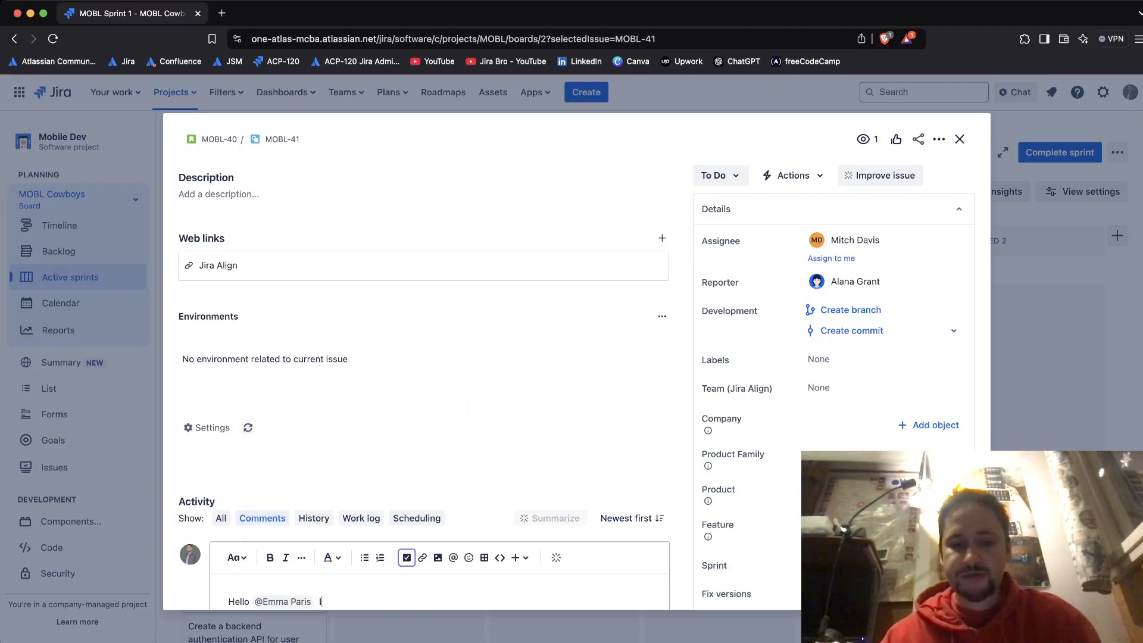
pyautogui.write("'ve starte")
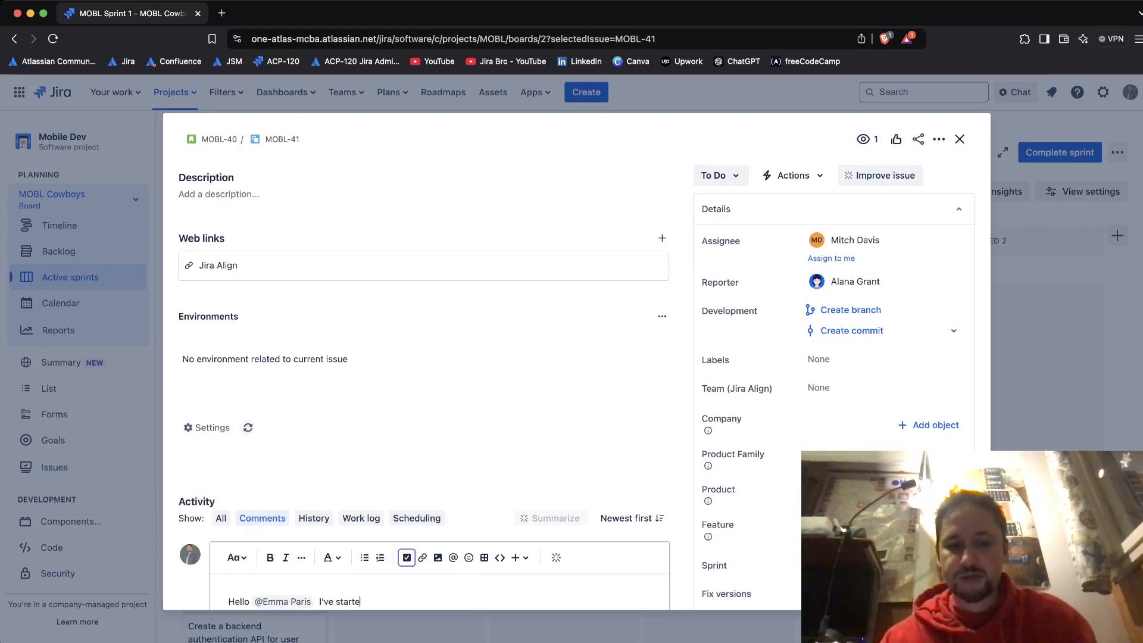
pyautogui.write('d to work on this issue')
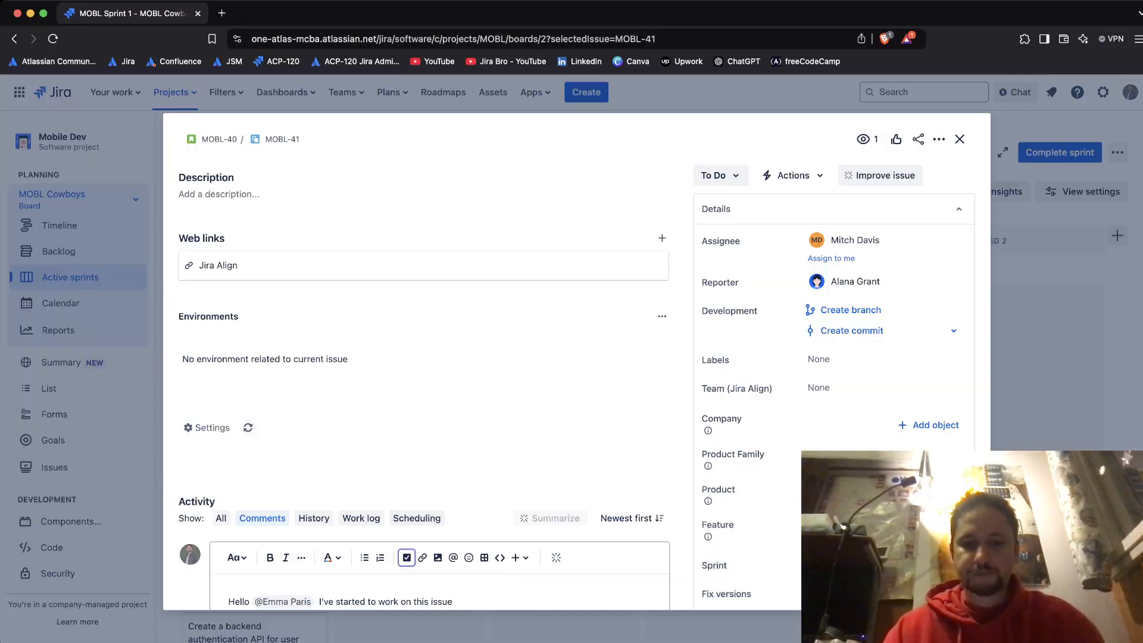
pyautogui.moveTo(179, 502); pyautogui.dragTo(201, 555)
pyautogui.press('super+Tab')
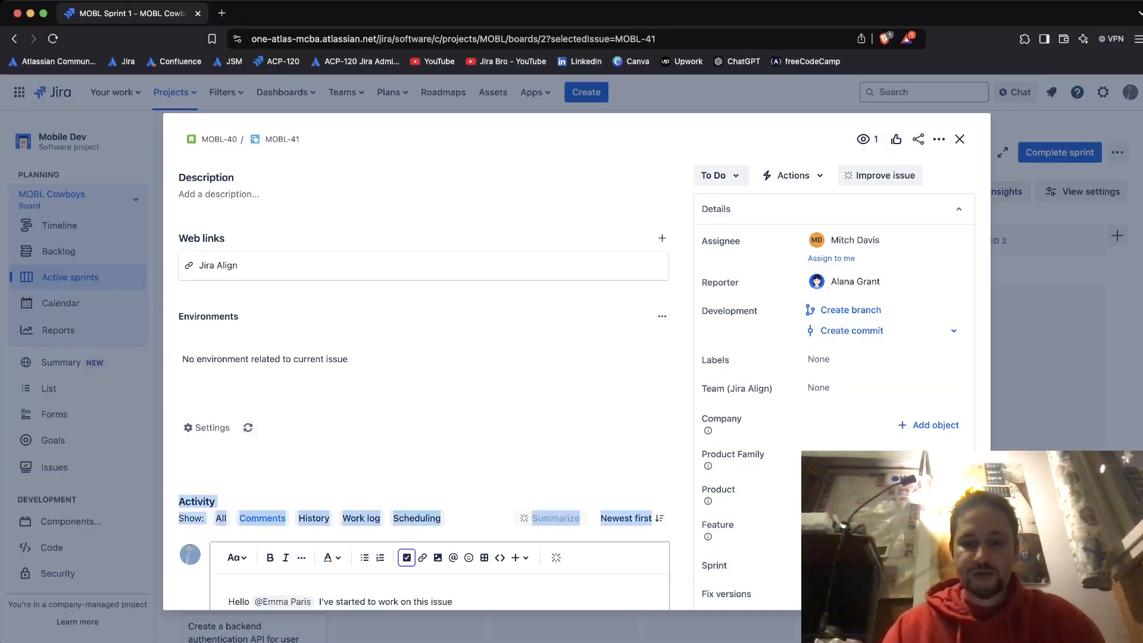
pyautogui.press('Escape')
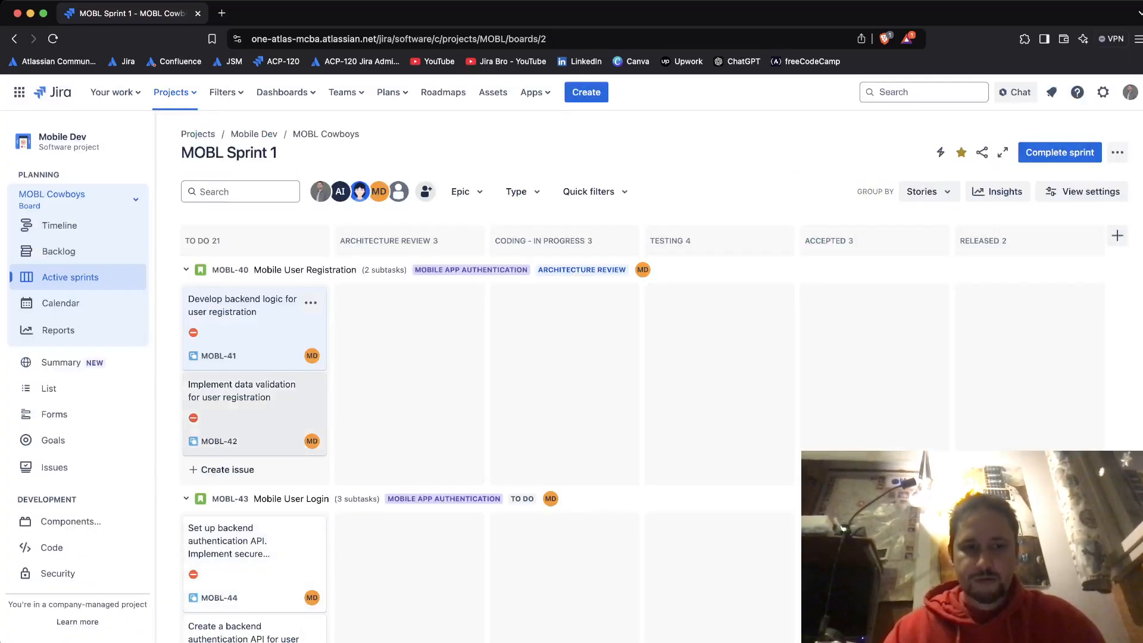
pyautogui.click(254, 332)
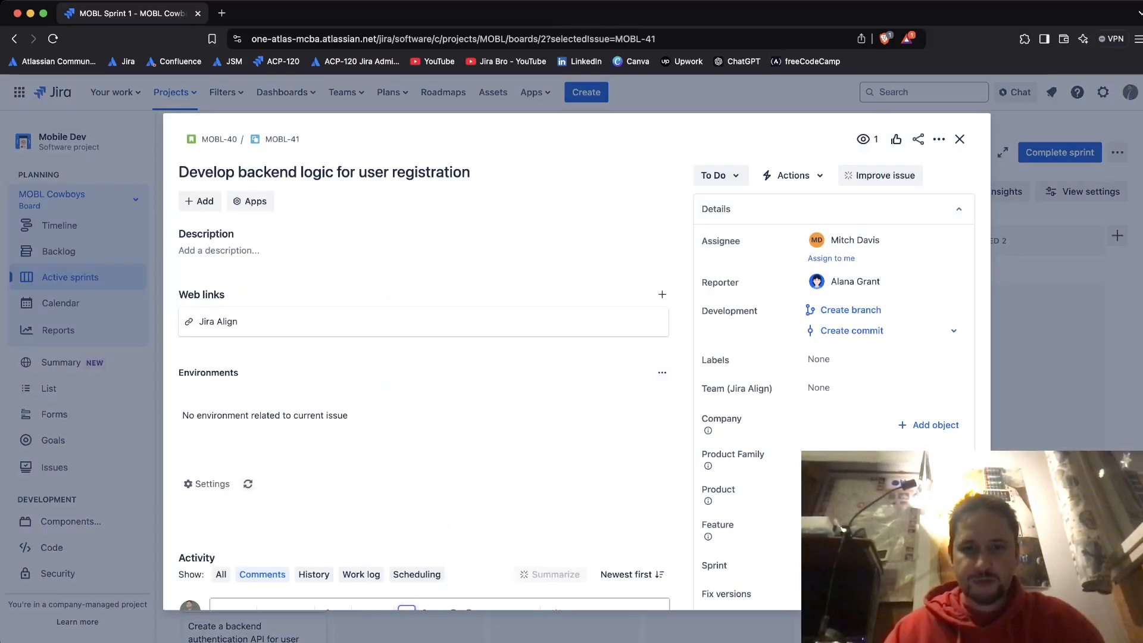
# Hide the Environments panel on the subtask and save the drafted comment
pyautogui.click(662, 372)
pyautogui.click(613, 424)
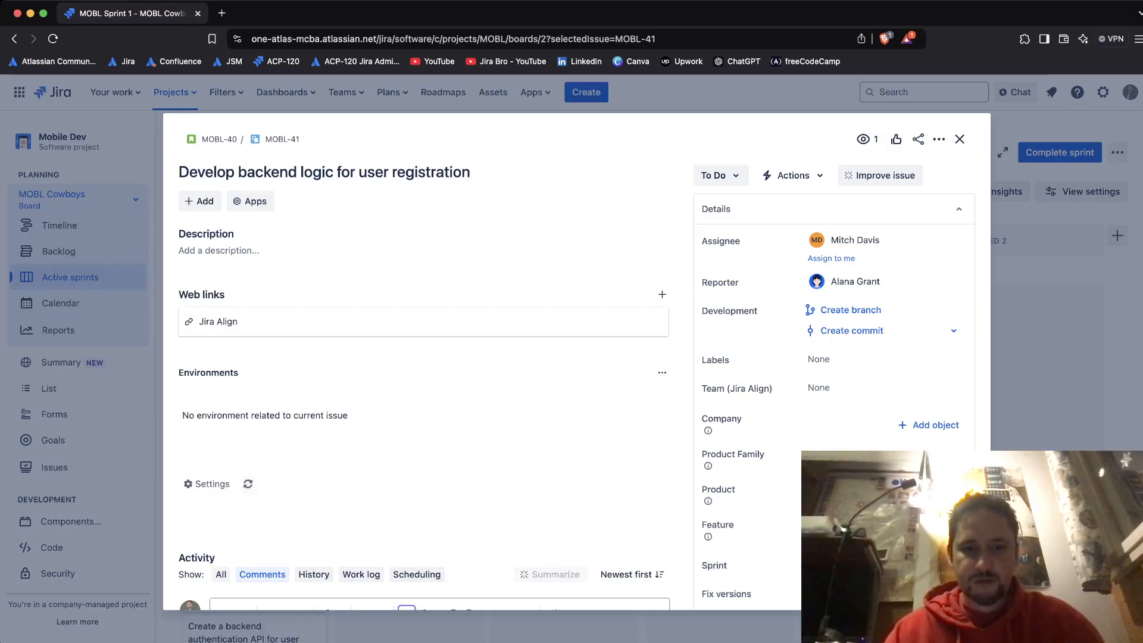
pyautogui.click(229, 524)
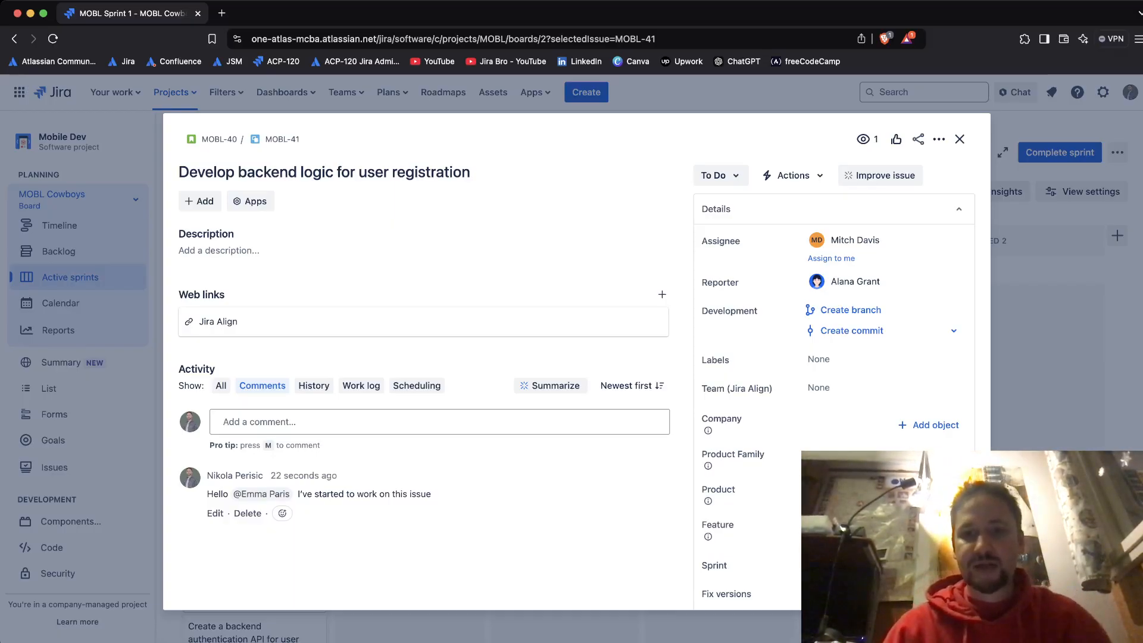
# Assign the subtask to yourself, set its status to In Progress, and return to the sprint board
pyautogui.click(831, 258)
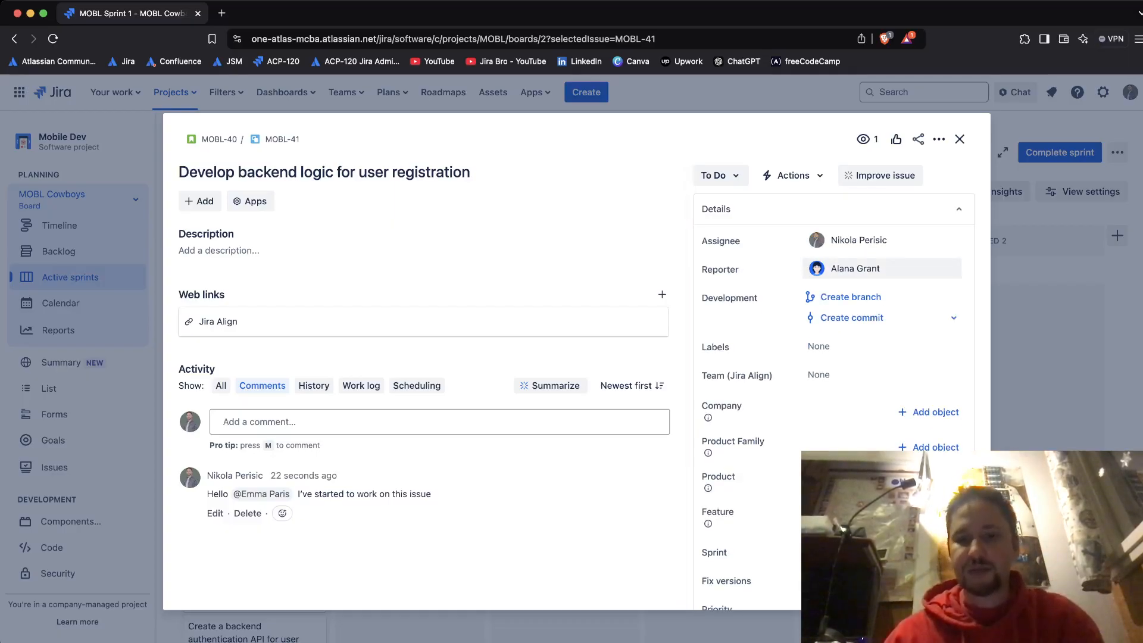
pyautogui.click(720, 175)
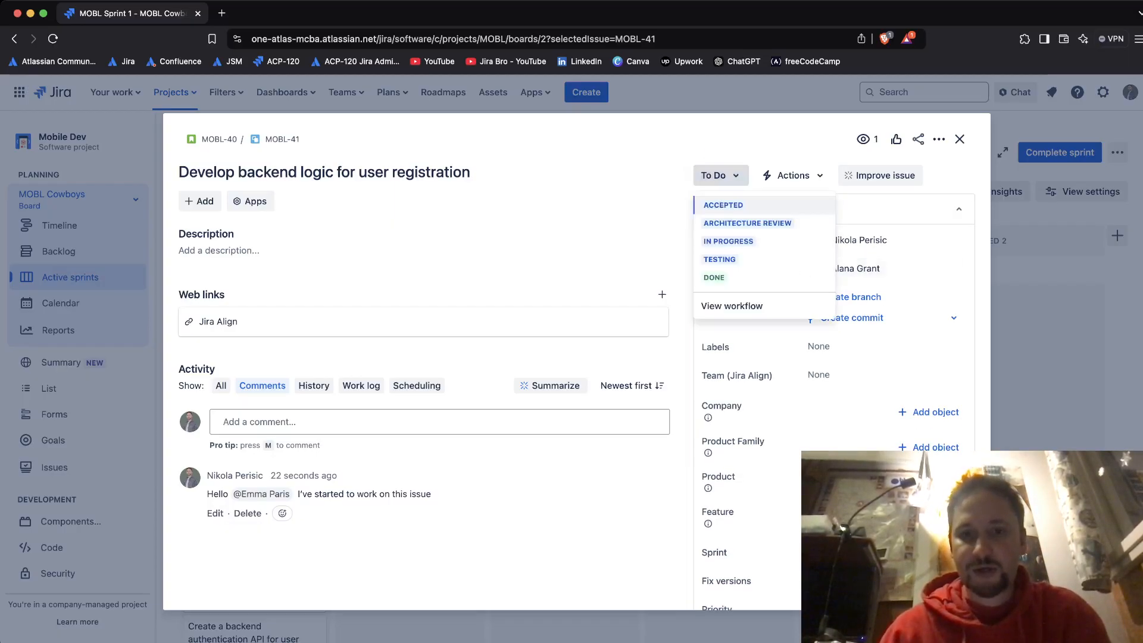
pyautogui.press('Down')
pyautogui.press('Down')
pyautogui.press('Return')
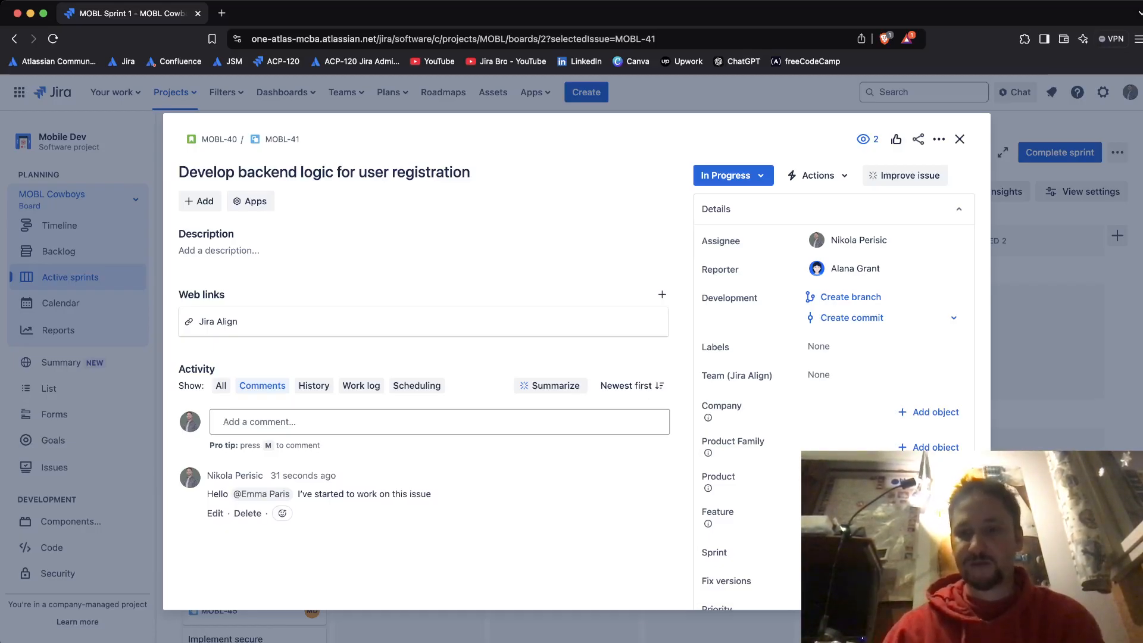
pyautogui.click(960, 138)
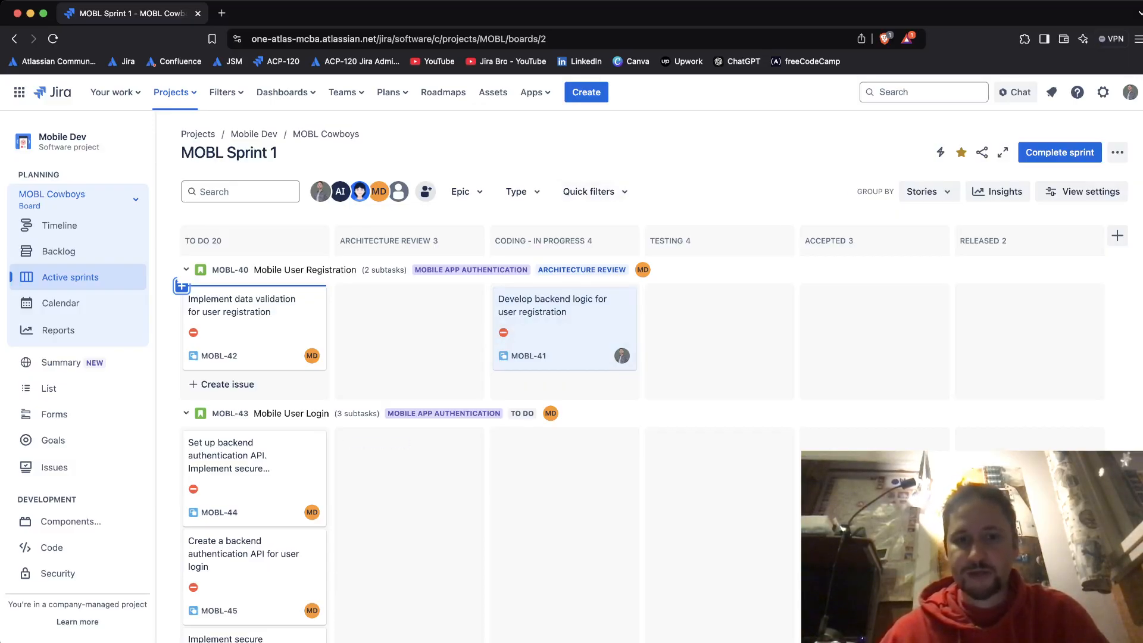
# Show the quick filters on the sprint board and filter it to issues assigned to you
pyautogui.click(589, 191)
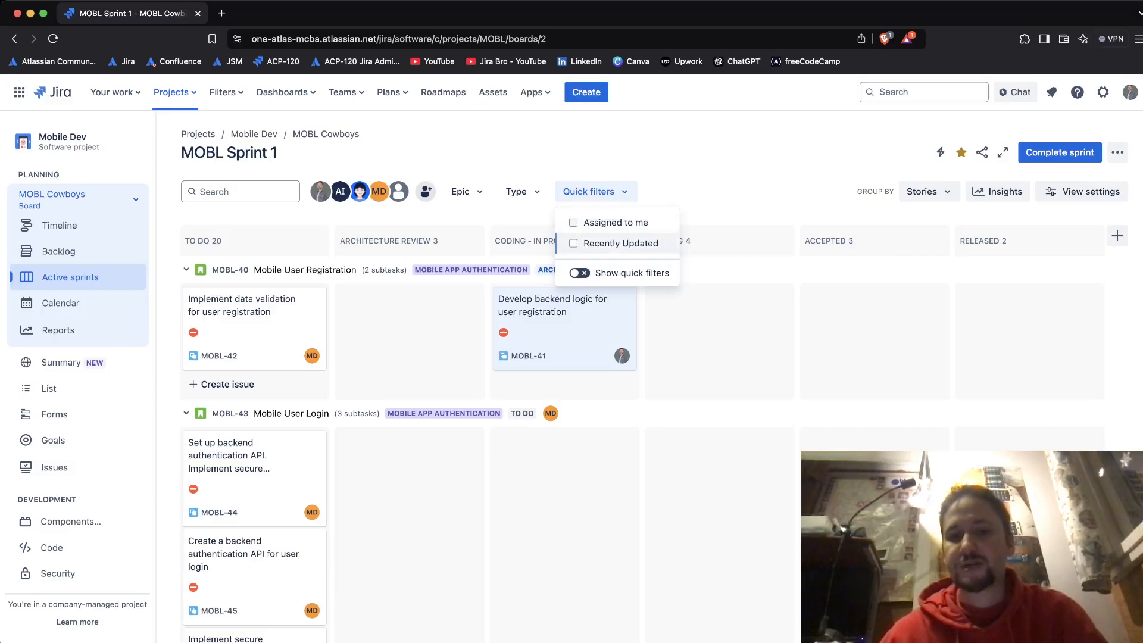
pyautogui.click(580, 273)
pyautogui.press('Escape')
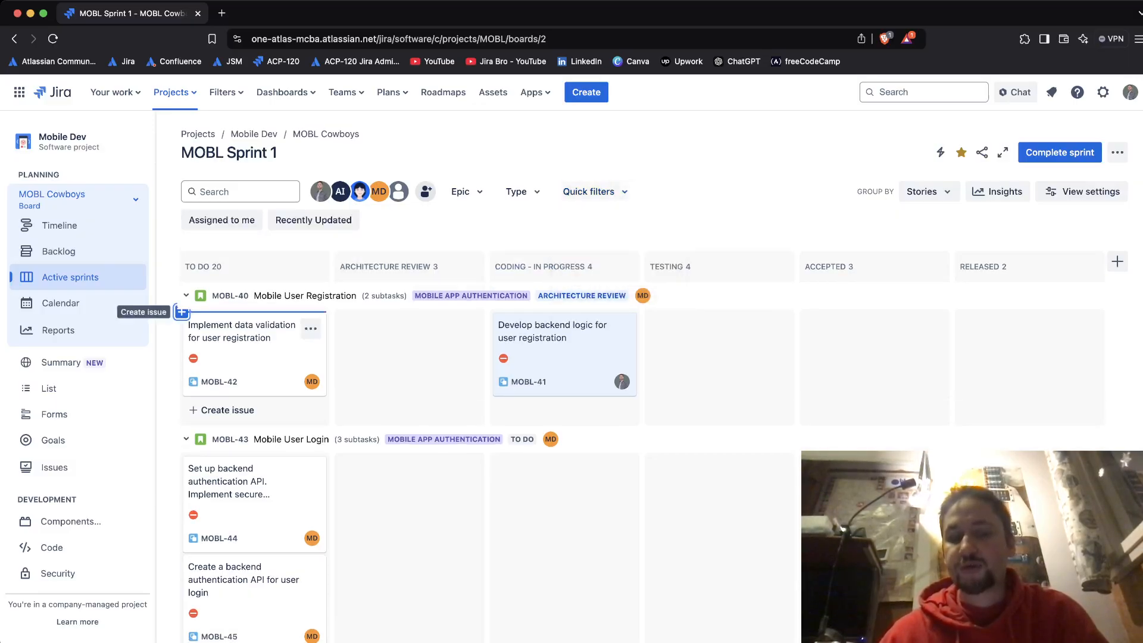
pyautogui.click(221, 219)
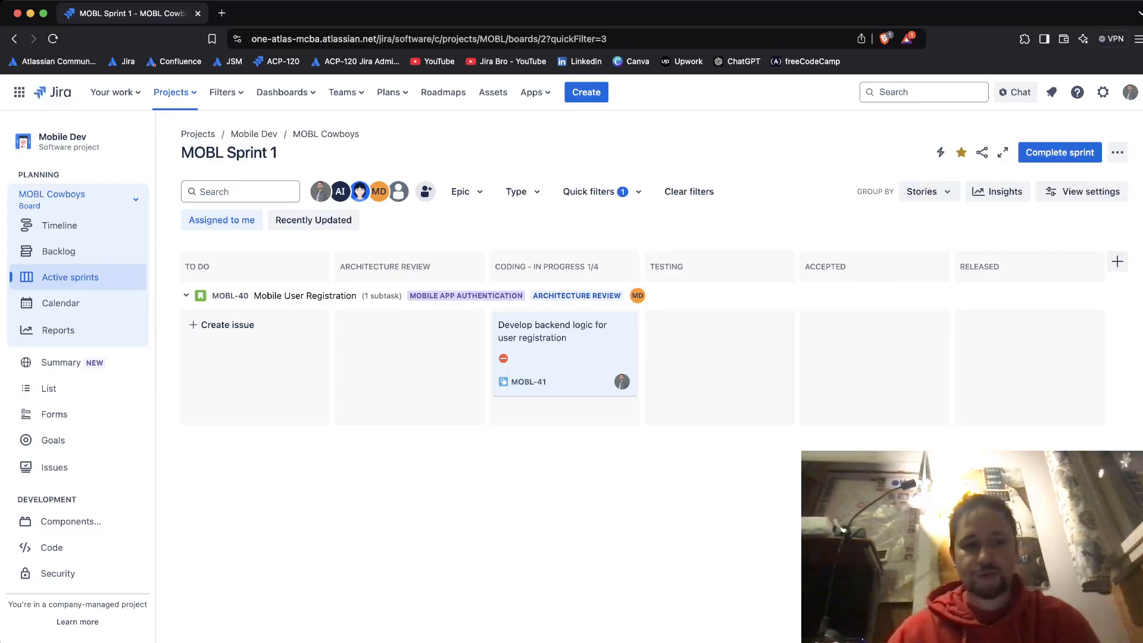
# View the project calendar and reopen the "Develop backend logic for user registration" subtask from the active sprint board
pyautogui.click(61, 303)
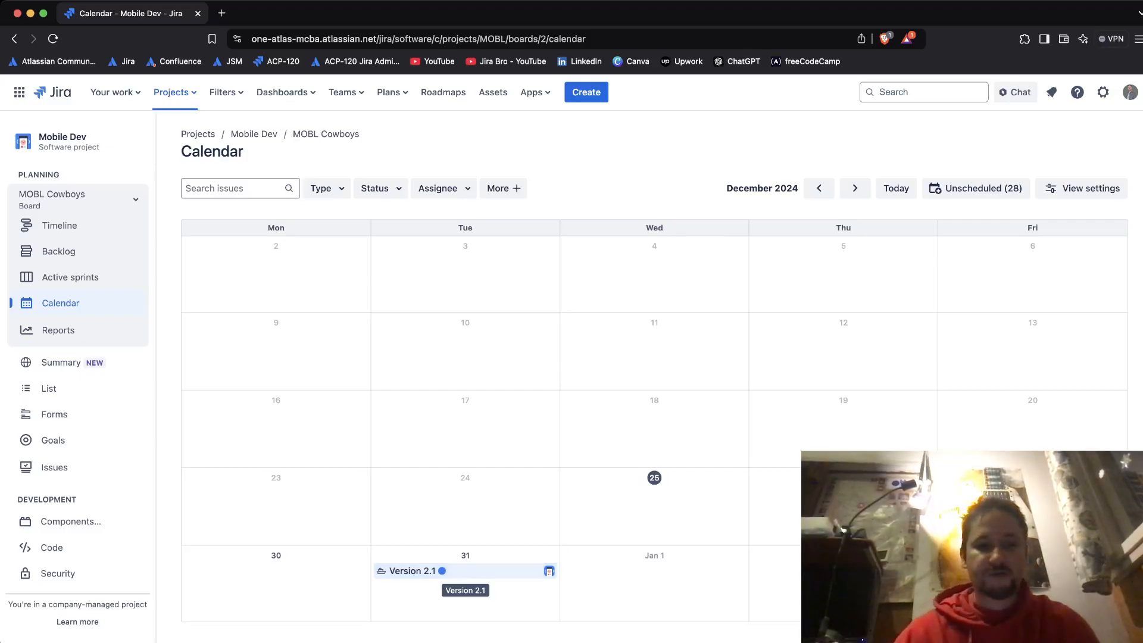
pyautogui.click(70, 277)
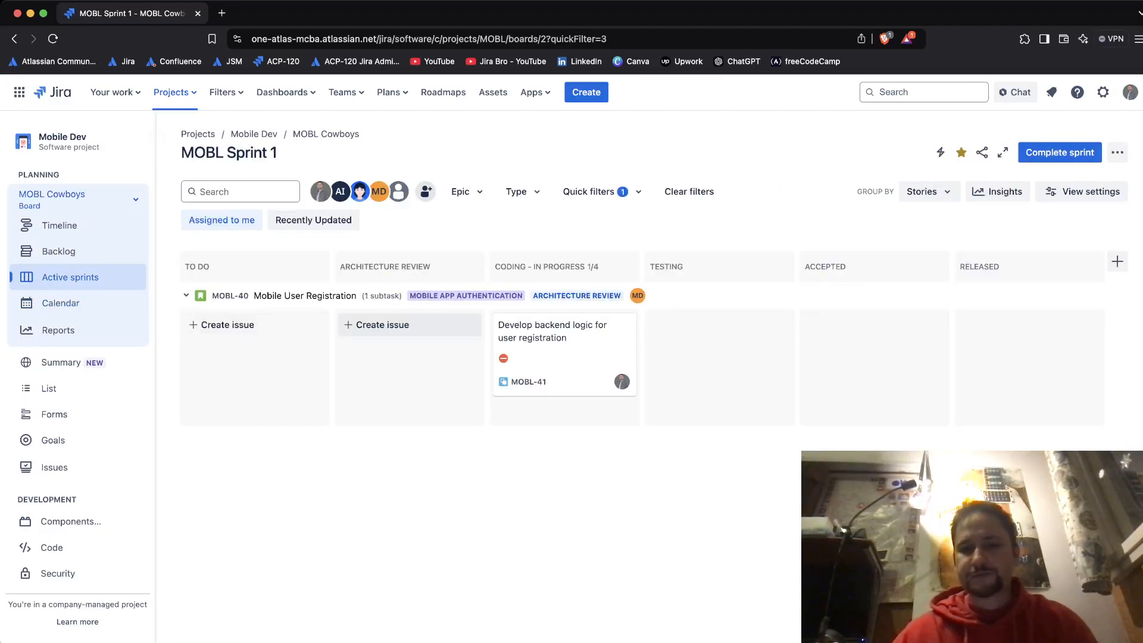
pyautogui.click(563, 339)
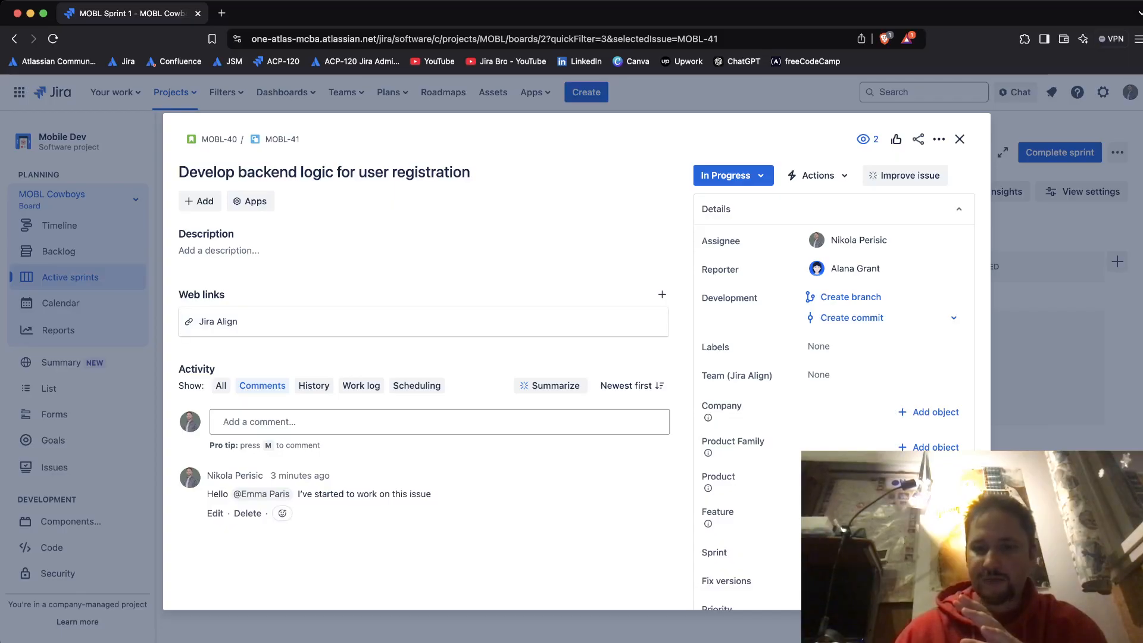
# Look through the subtask's detail fields and check the Due date field's configuration with the field finder
pyautogui.moveTo(685, 318); pyautogui.dragTo(685, 535)
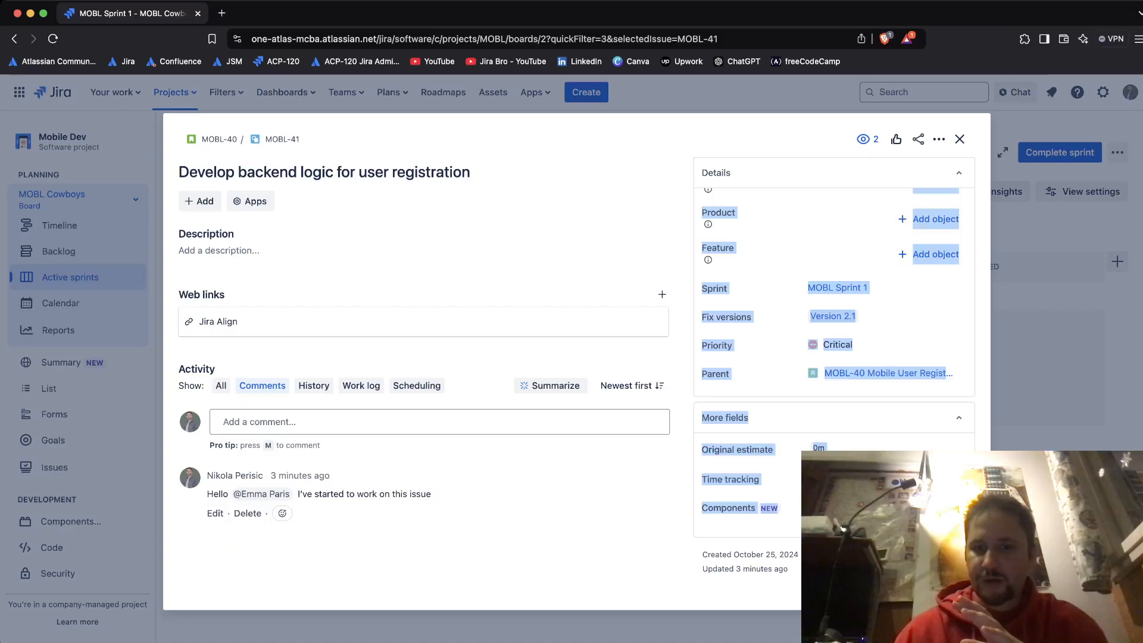
pyautogui.moveTo(685, 536); pyautogui.dragTo(820, 346)
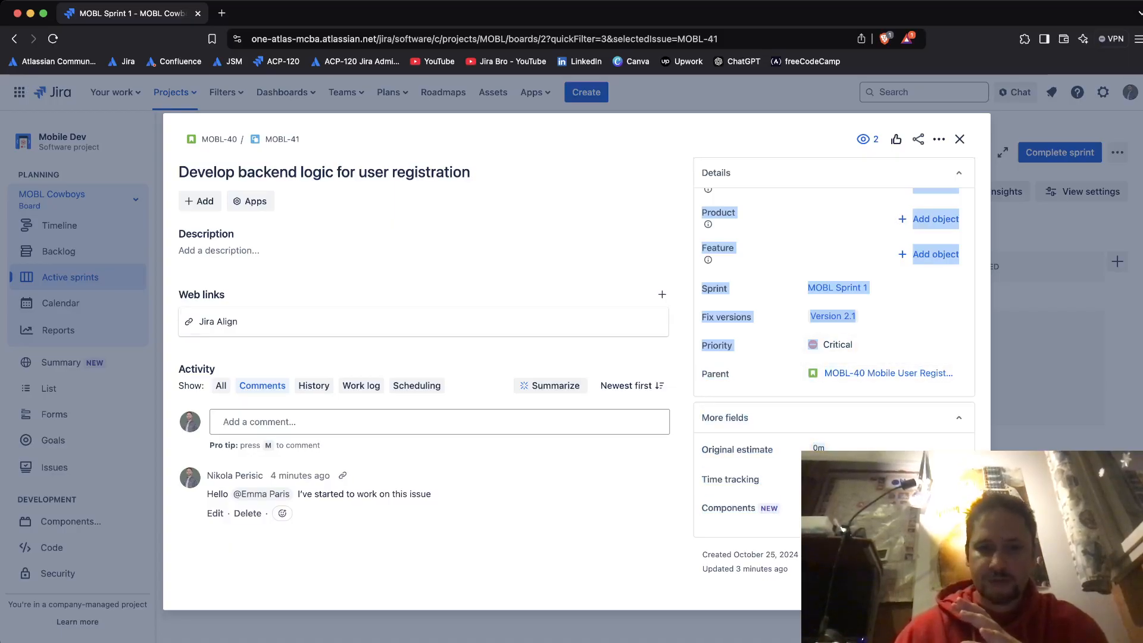
pyautogui.click(685, 262)
pyautogui.moveTo(685, 262); pyautogui.dragTo(882, 491)
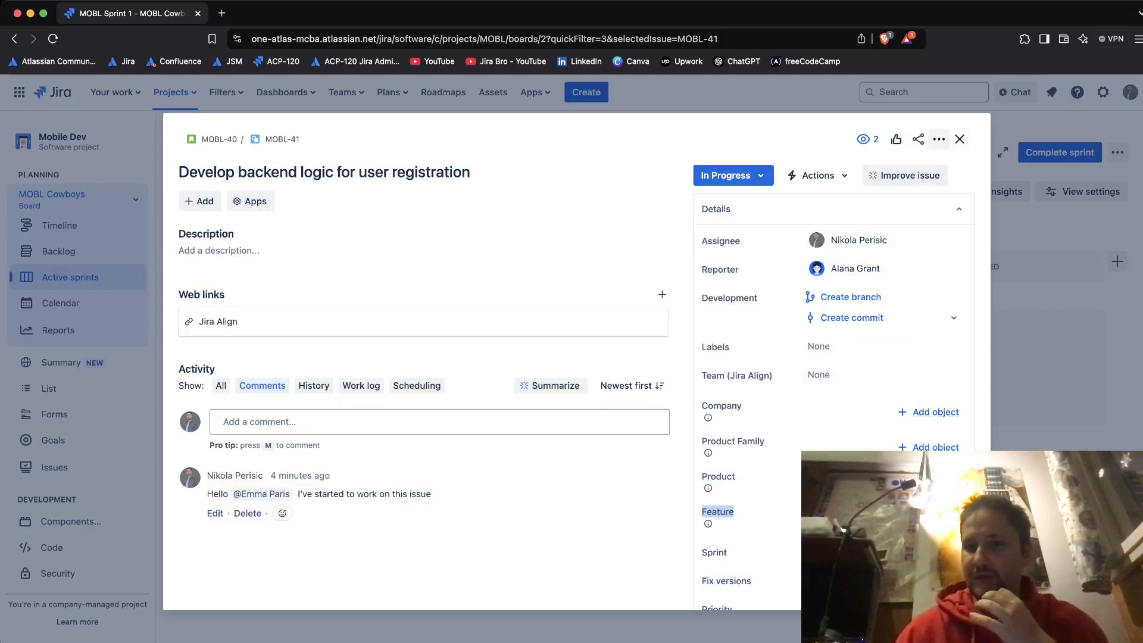
pyautogui.click(939, 139)
pyautogui.click(839, 372)
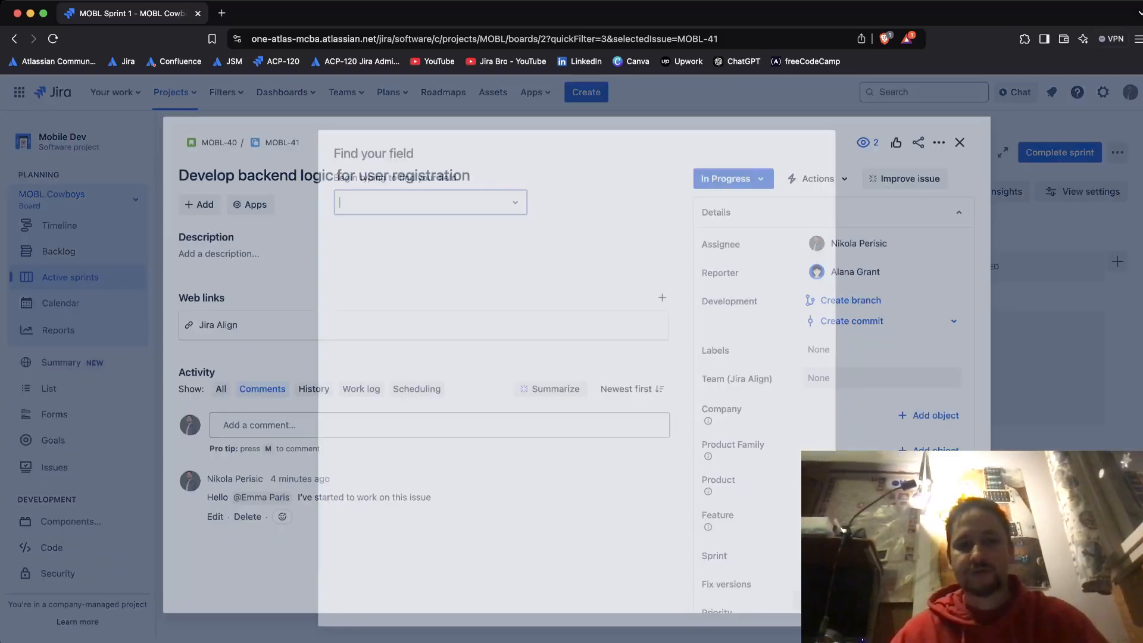
pyautogui.write('Due')
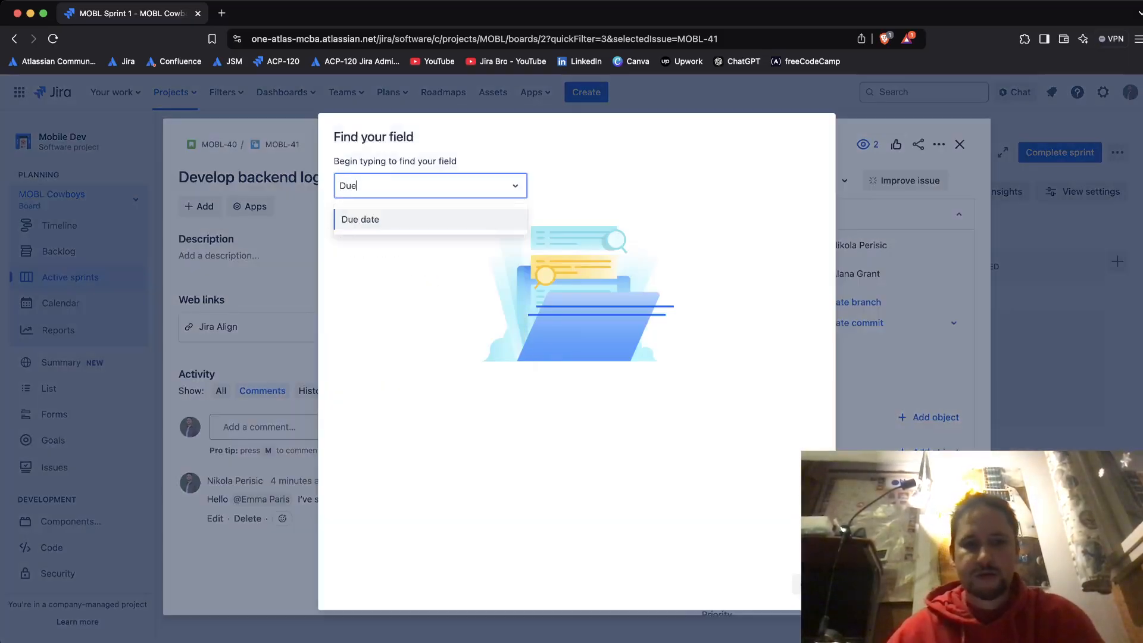
pyautogui.press('Return')
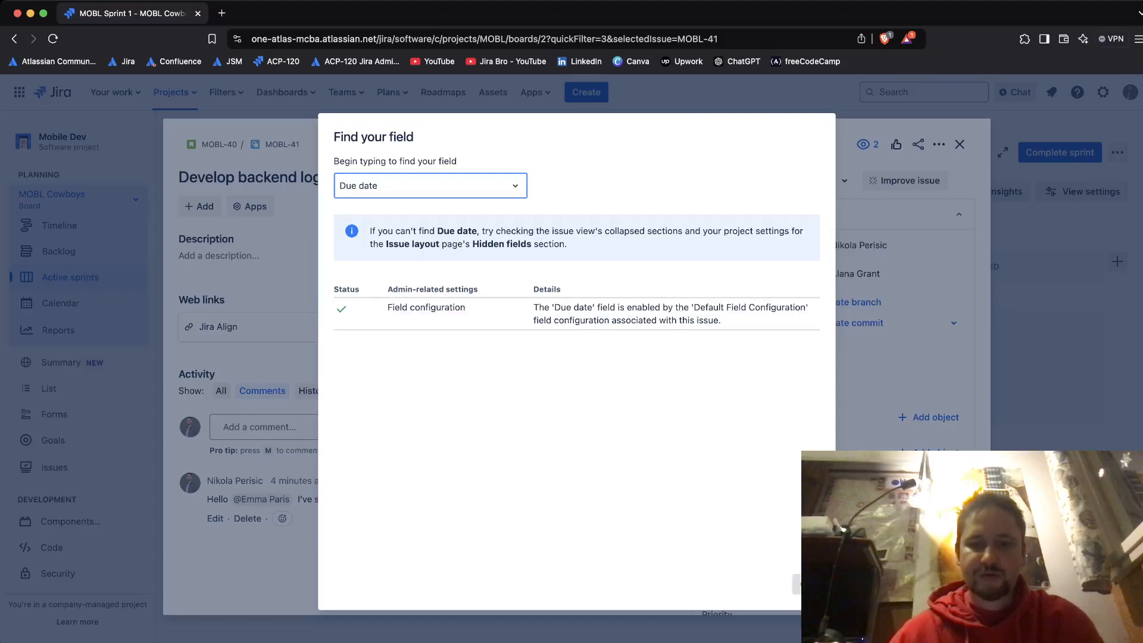
pyautogui.press('Escape')
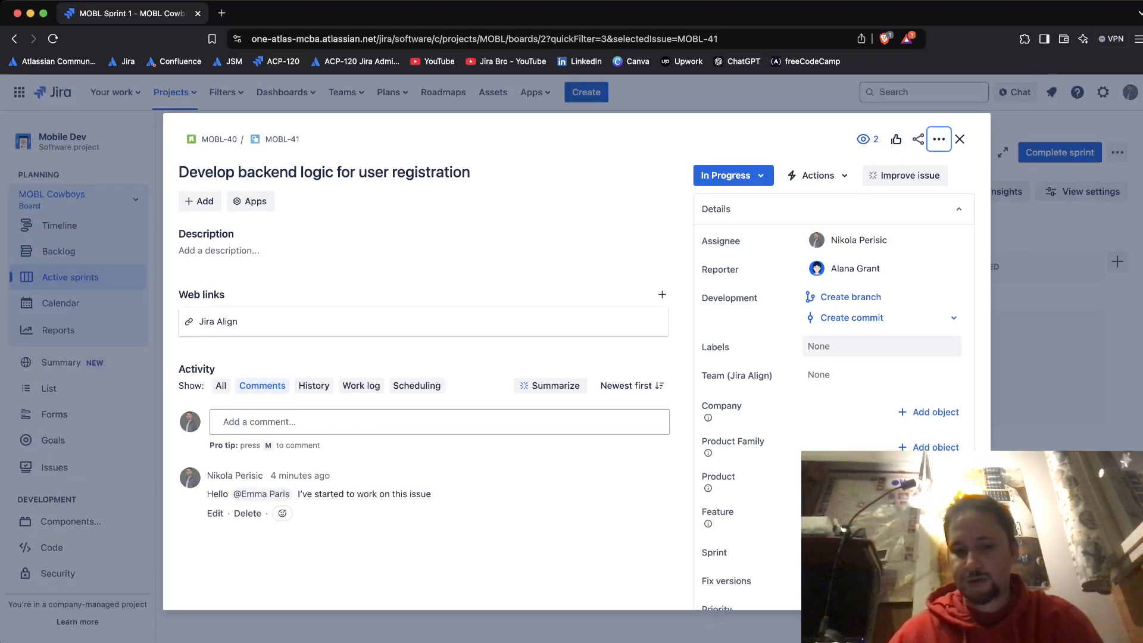
# Go through the rest of the subtask's fields and open the layout configuration for this issue screen
pyautogui.press('super+f')
pyautogui.write('d')
pyautogui.press('BackSpace')
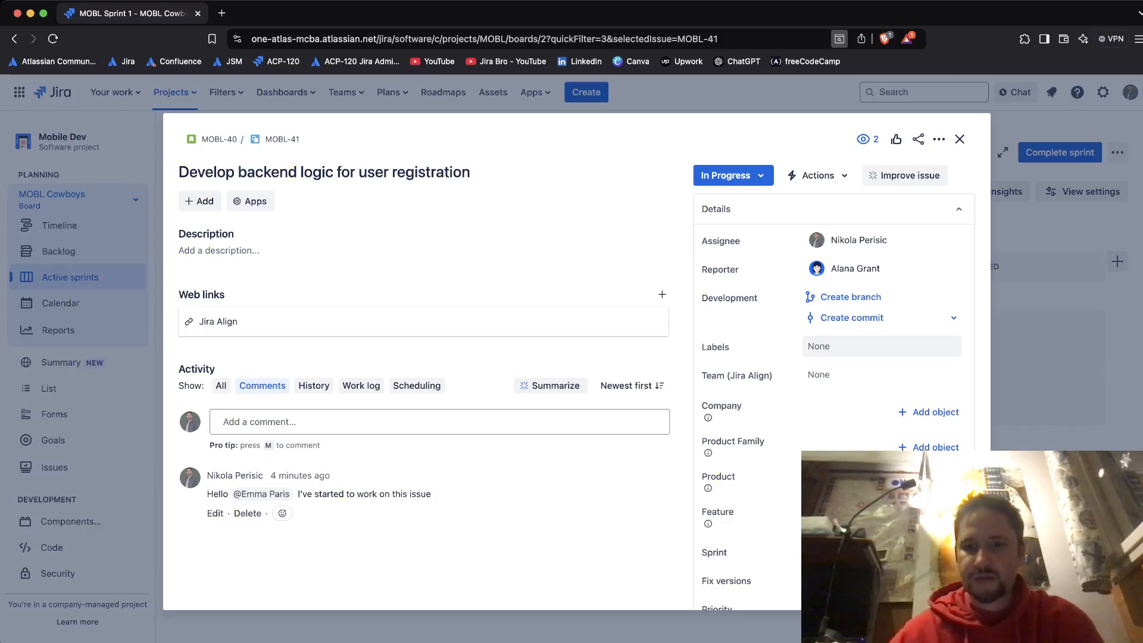
pyautogui.moveTo(819, 293); pyautogui.dragTo(876, 580)
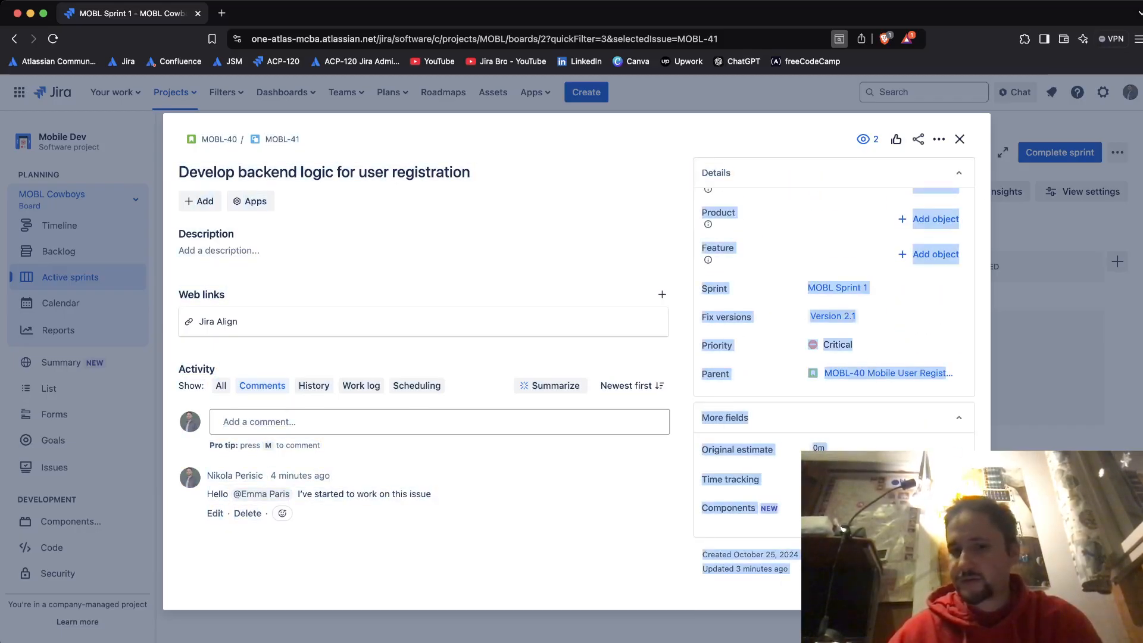
pyautogui.click(948, 555)
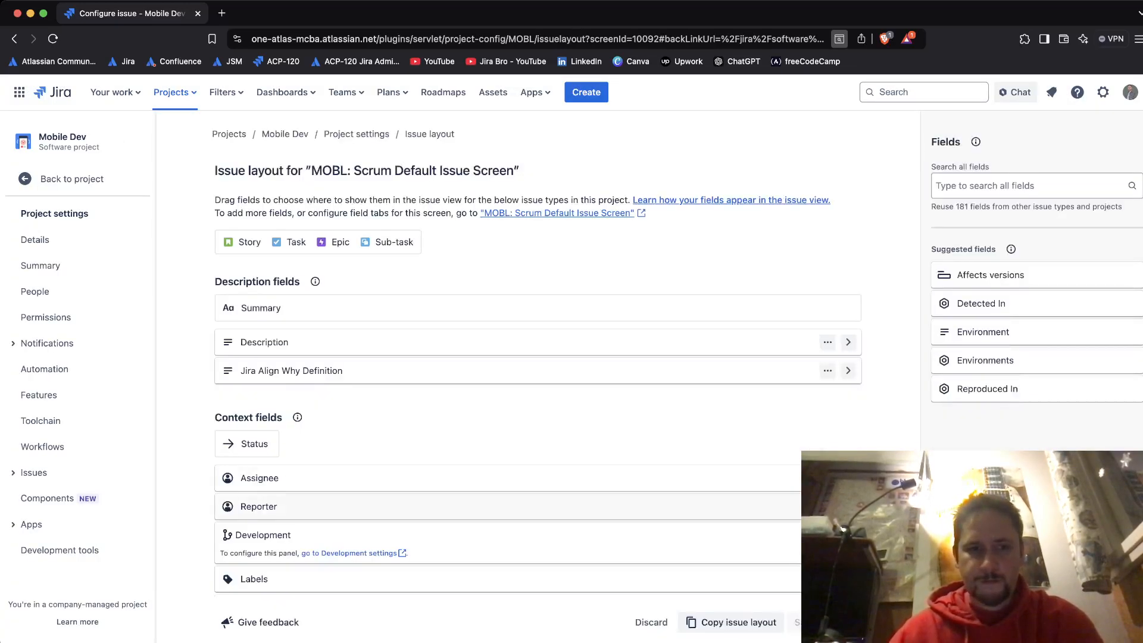
# Add the Due date field between Product and Feature in the context fields, save the layout and leave the project settings
pyautogui.click(1030, 186)
pyautogui.write('due date')
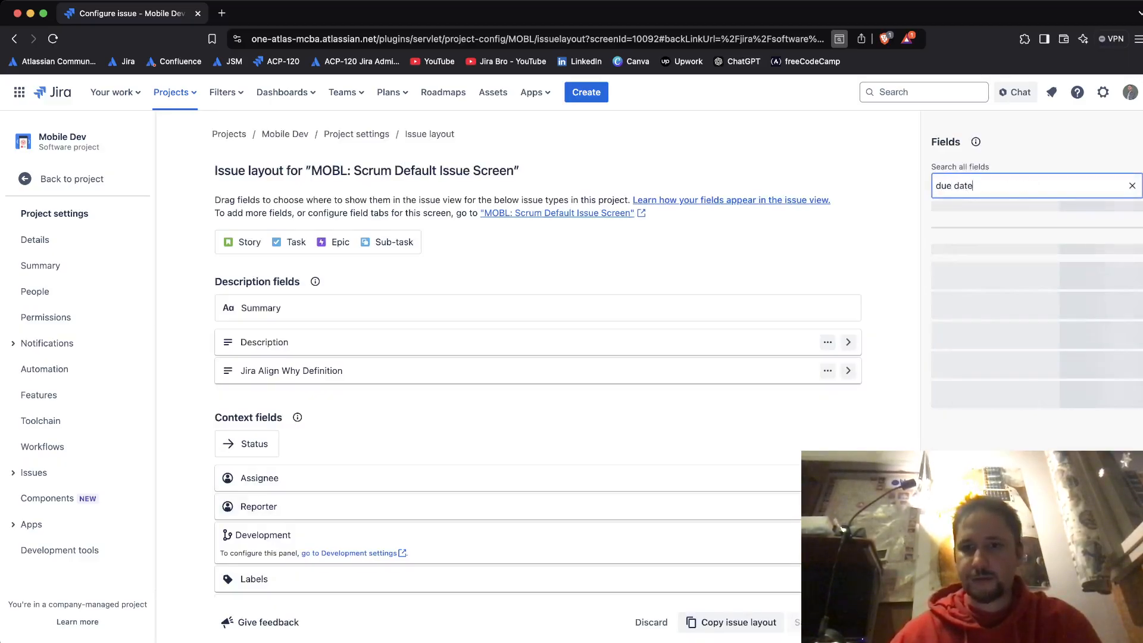
pyautogui.moveTo(971, 273); pyautogui.dragTo(587, 346)
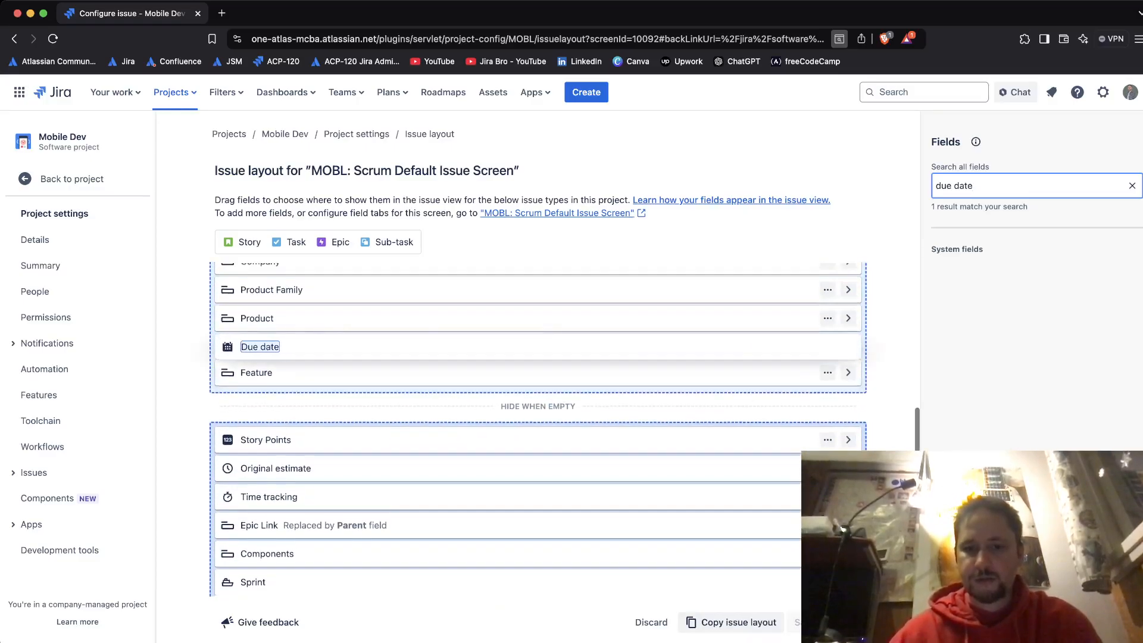
pyautogui.click(825, 623)
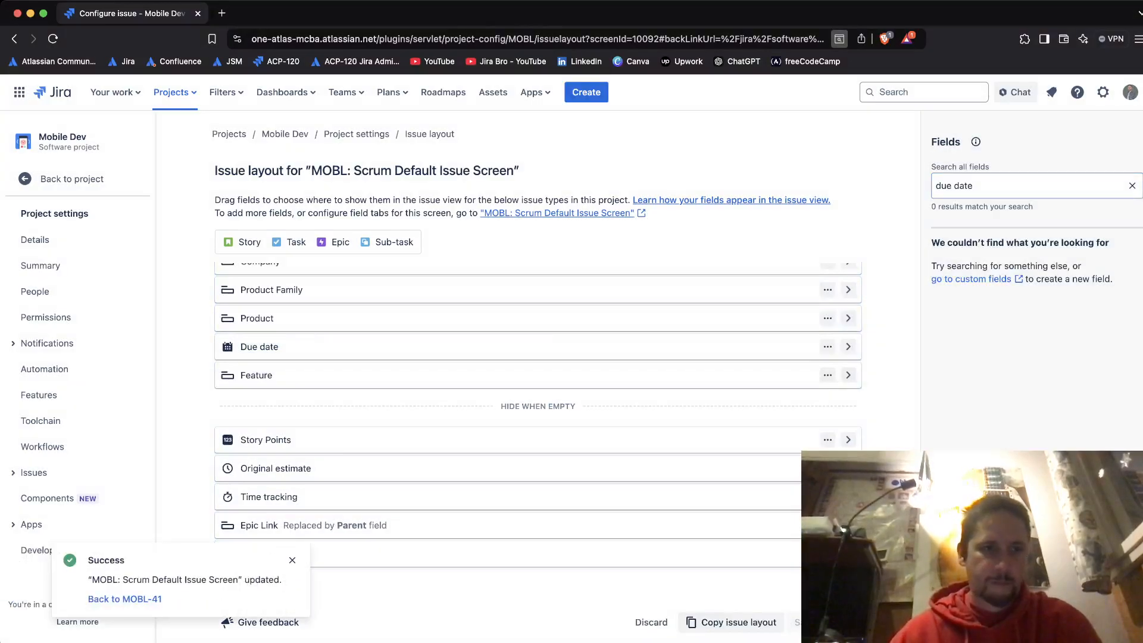
pyautogui.click(14, 38)
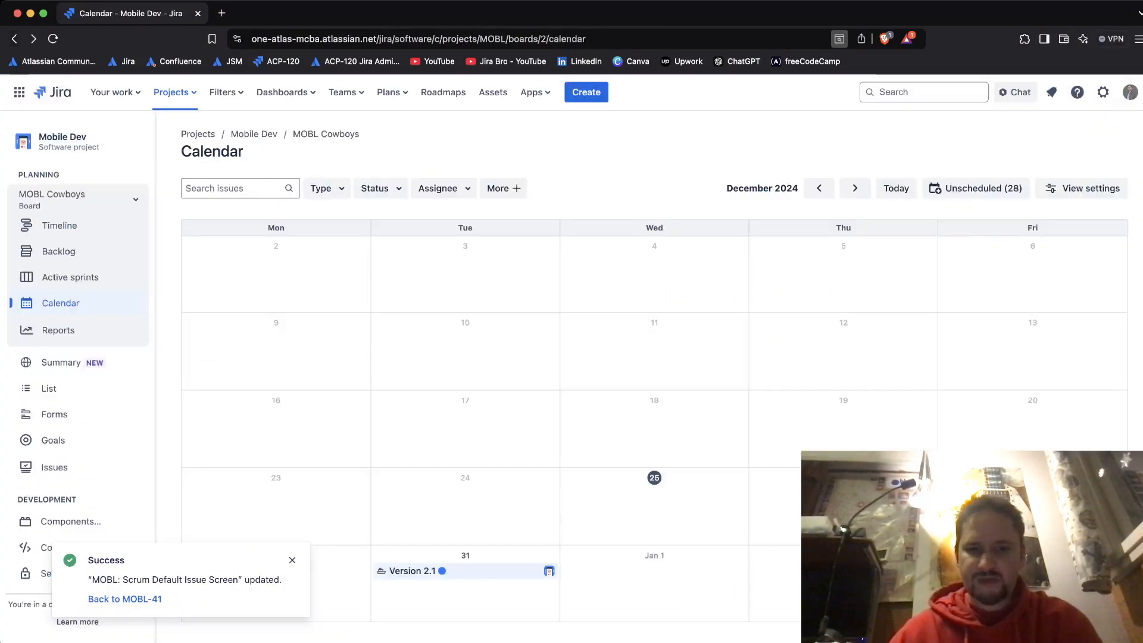
# Reopen the "Develop backend logic for user registration" subtask from the active sprint board, set its Due date to 27 December 2024 and close it
pyautogui.click(14, 39)
pyautogui.click(15, 38)
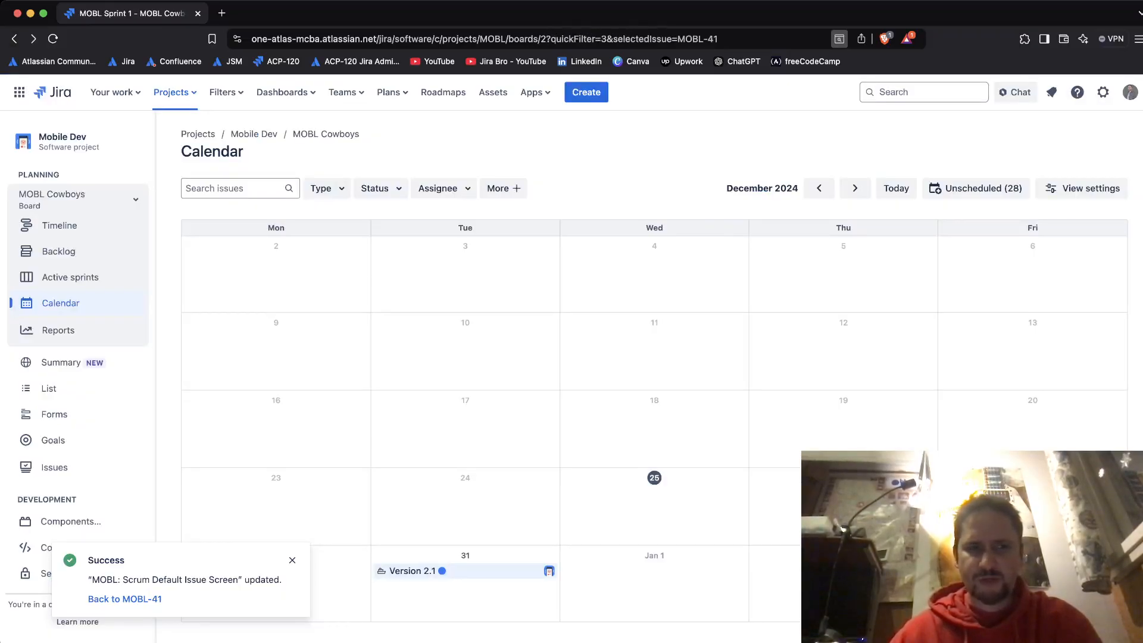
pyautogui.click(71, 277)
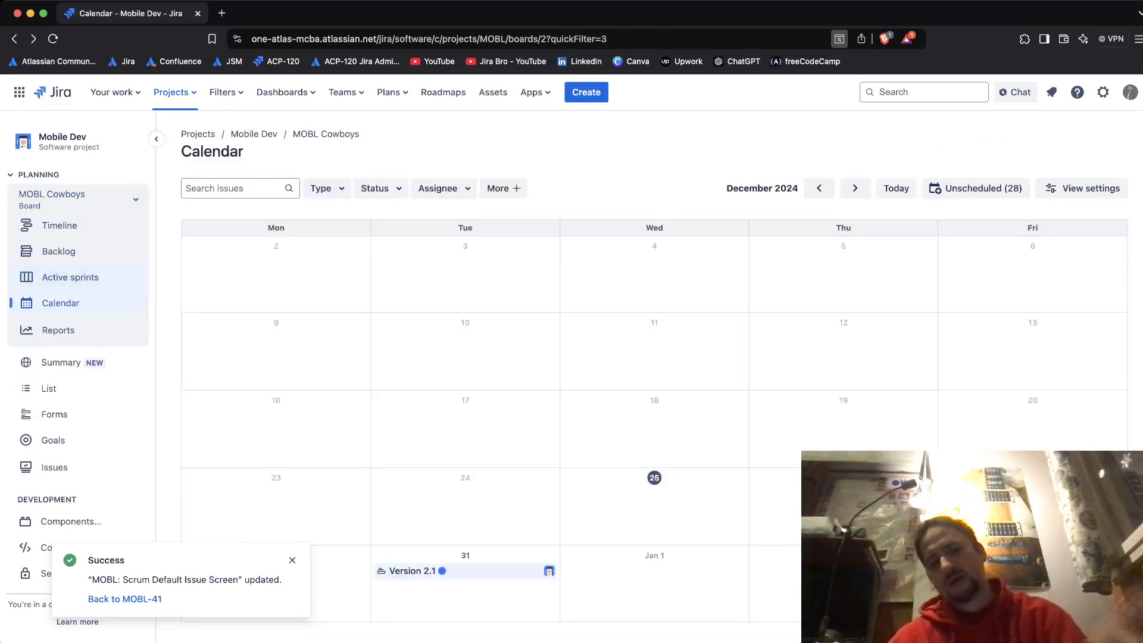
pyautogui.click(70, 278)
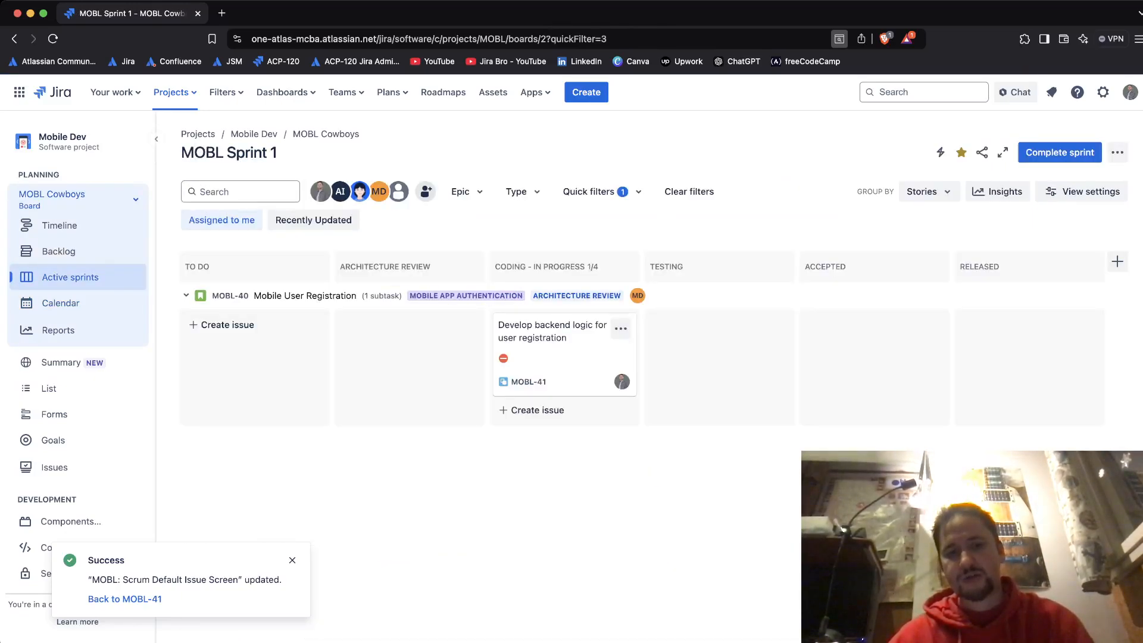
pyautogui.click(564, 359)
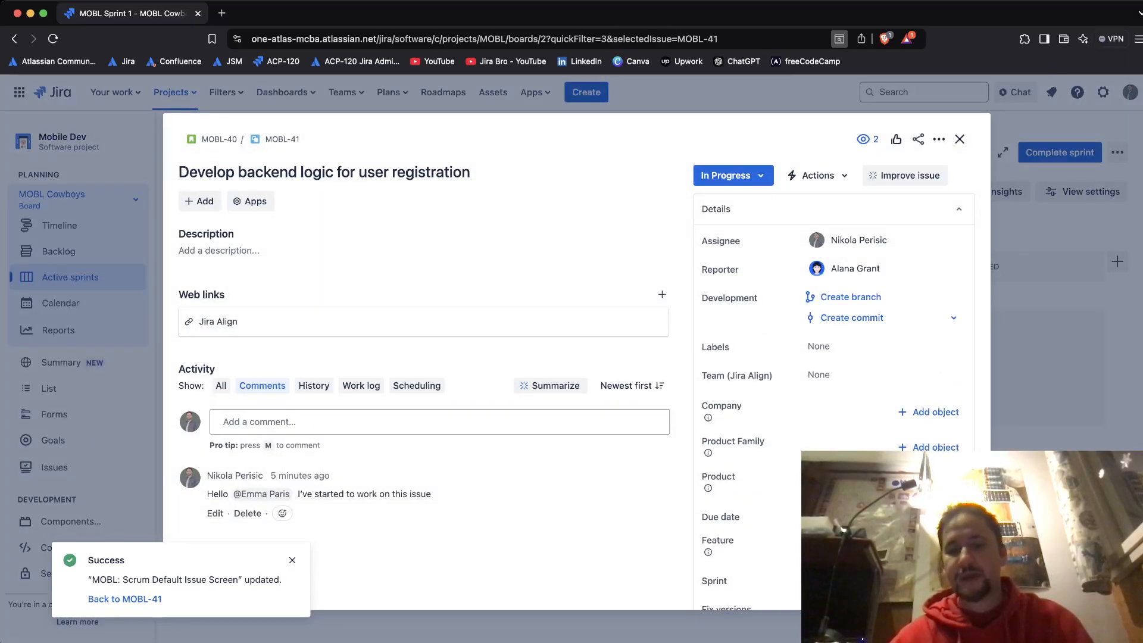
pyautogui.click(834, 517)
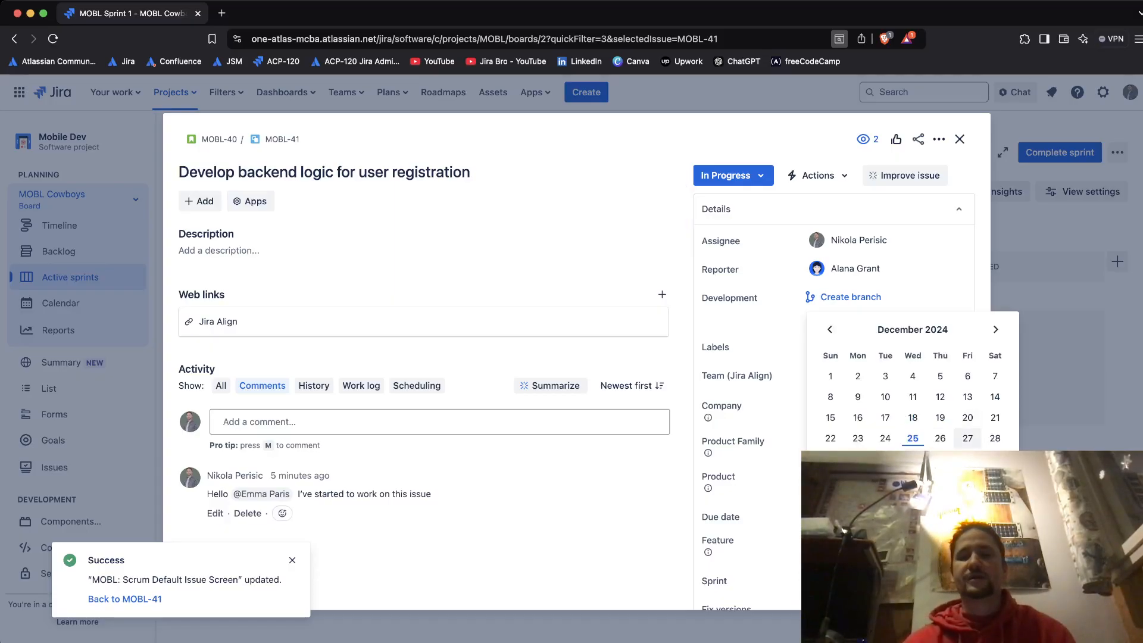
pyautogui.click(967, 438)
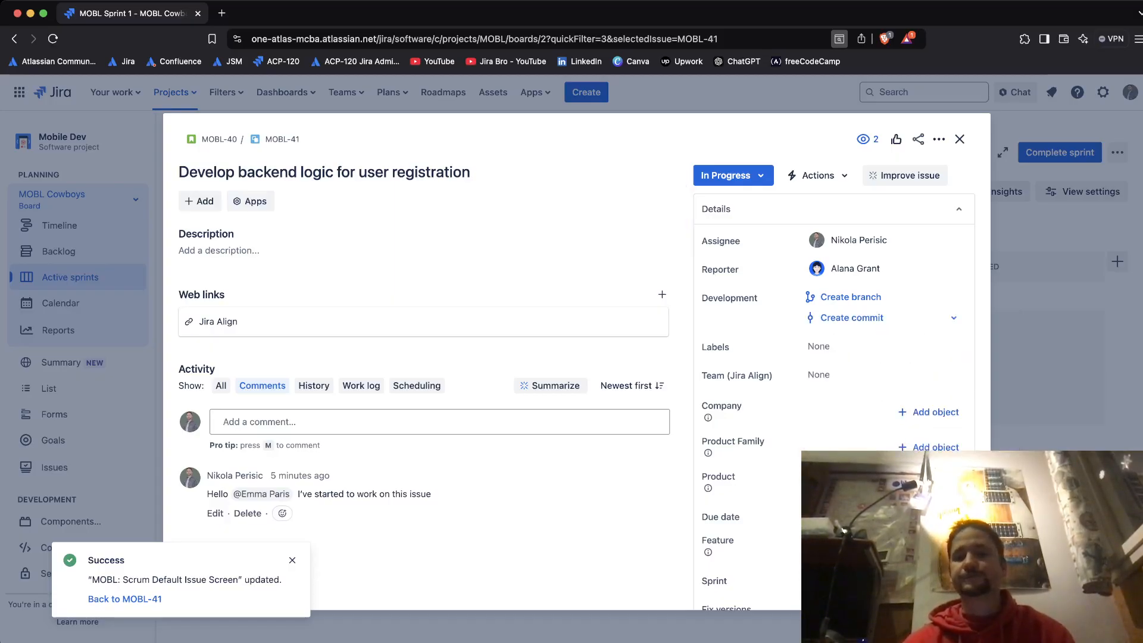
pyautogui.click(960, 138)
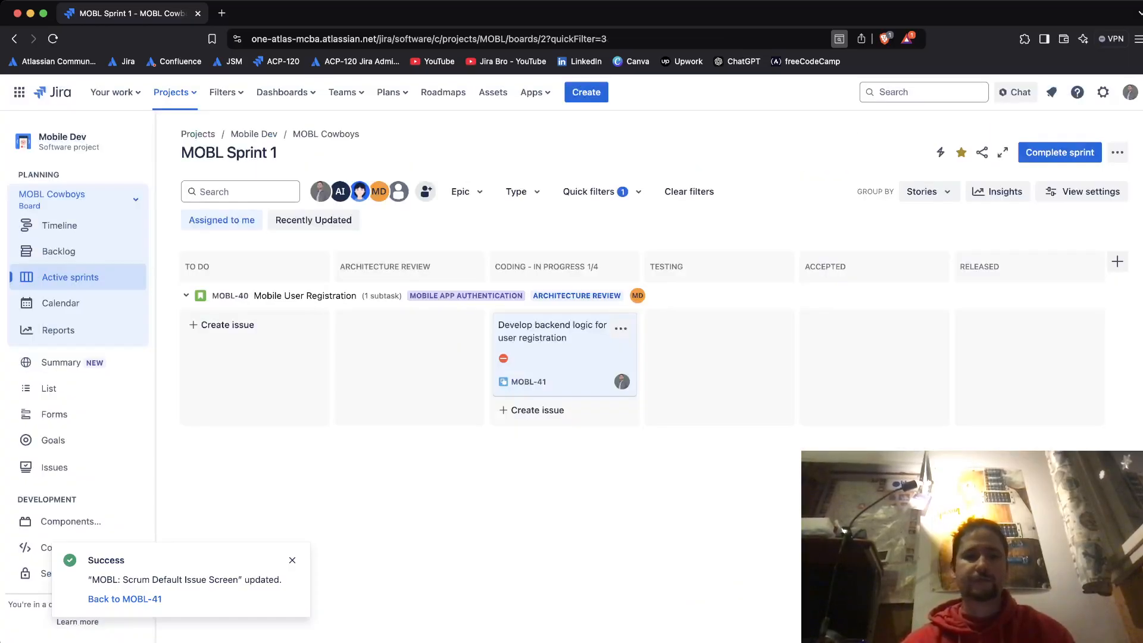
# Check the project calendar and active sprint board, and filter the project's issue list to your own assigned issues
pyautogui.click(61, 303)
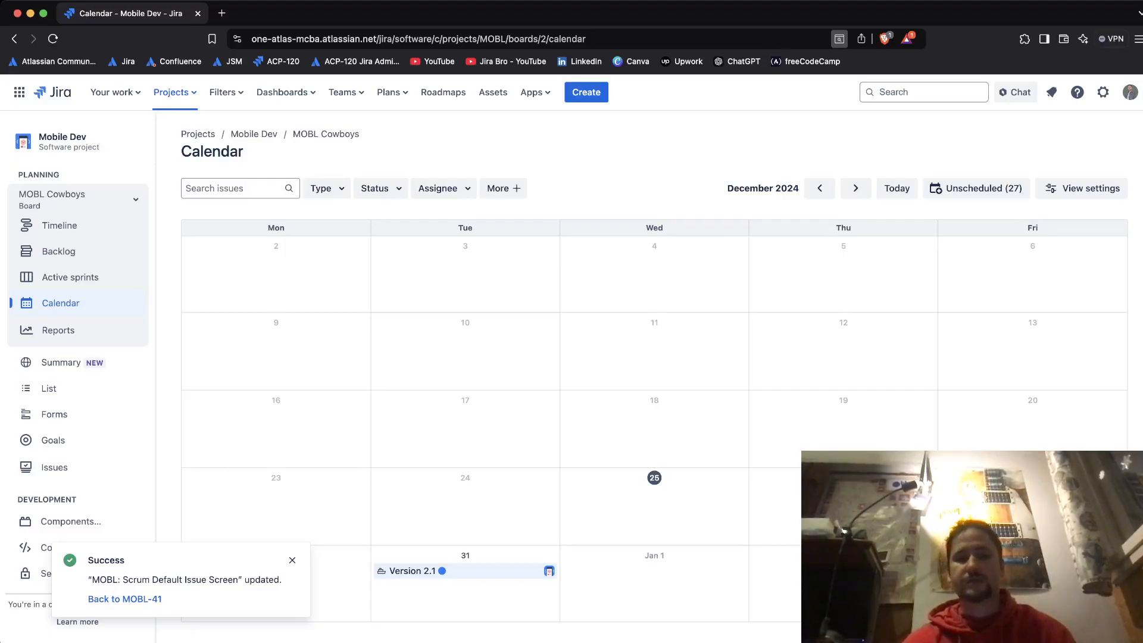
pyautogui.click(70, 278)
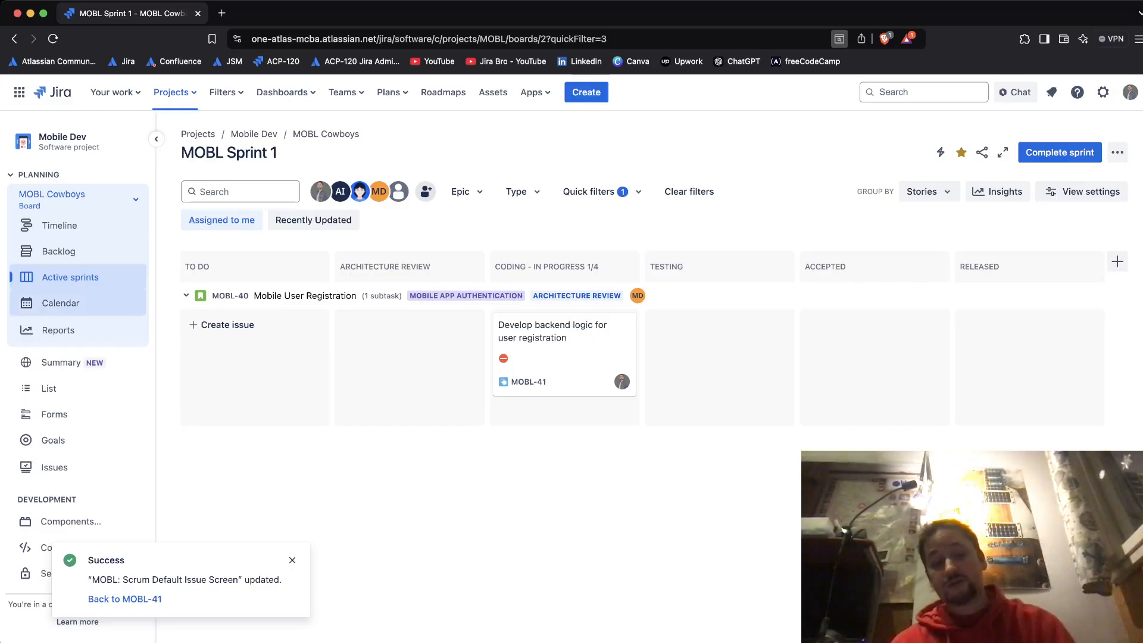
pyautogui.click(48, 388)
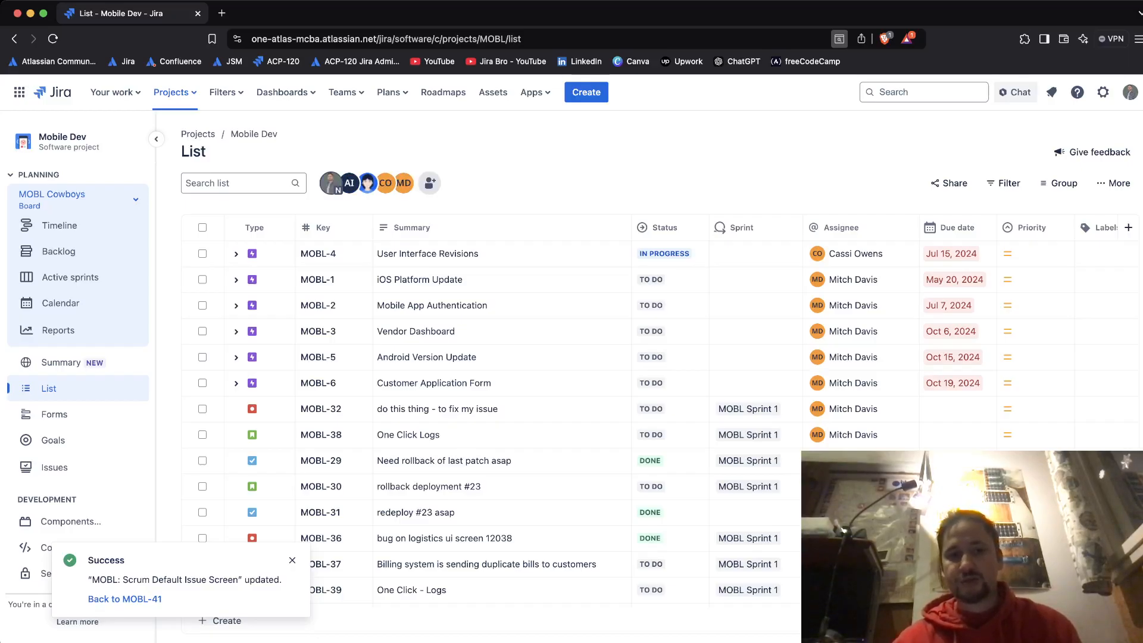
pyautogui.click(331, 184)
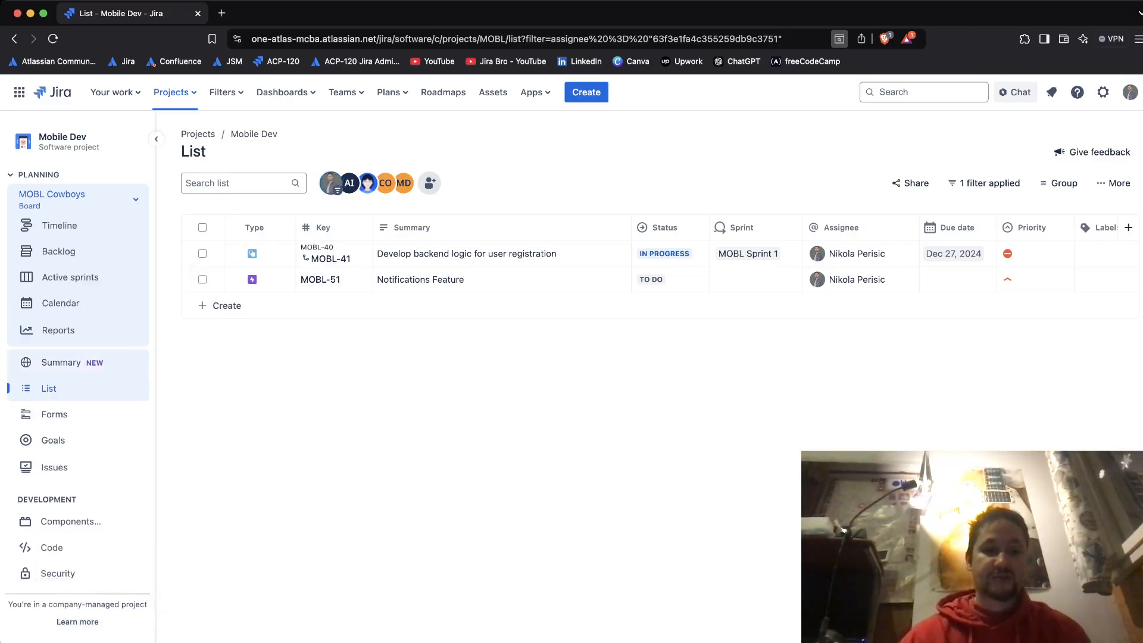
# Review the project summary's status overview, recent activity, priority breakdown, types of work, team workload and epic progress
pyautogui.click(69, 363)
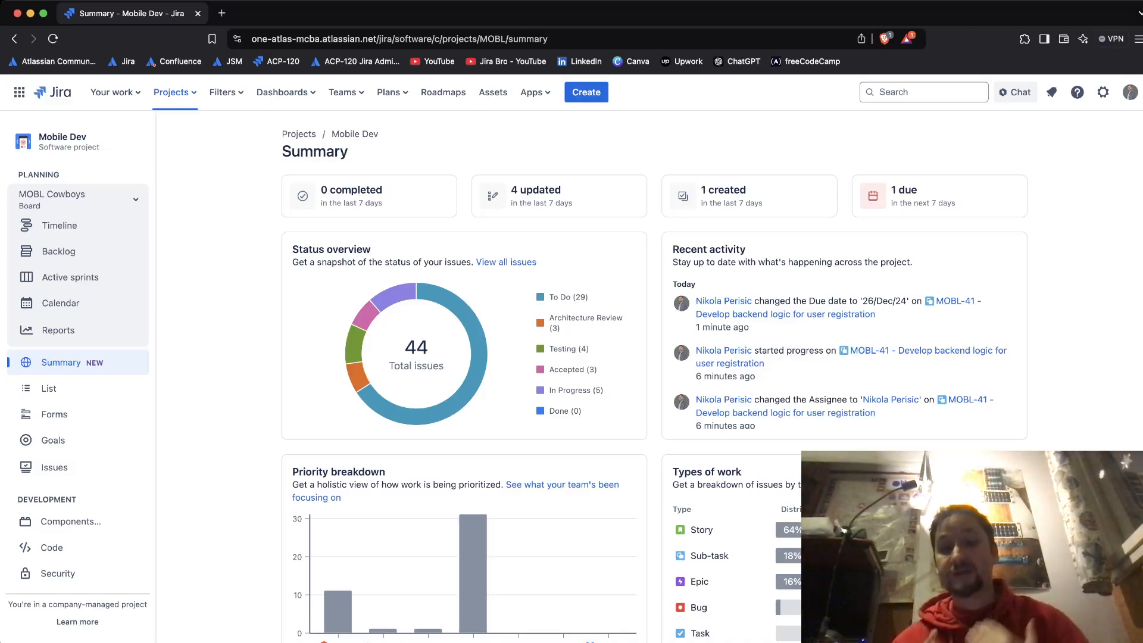
pyautogui.scroll(-3, 655, 375)
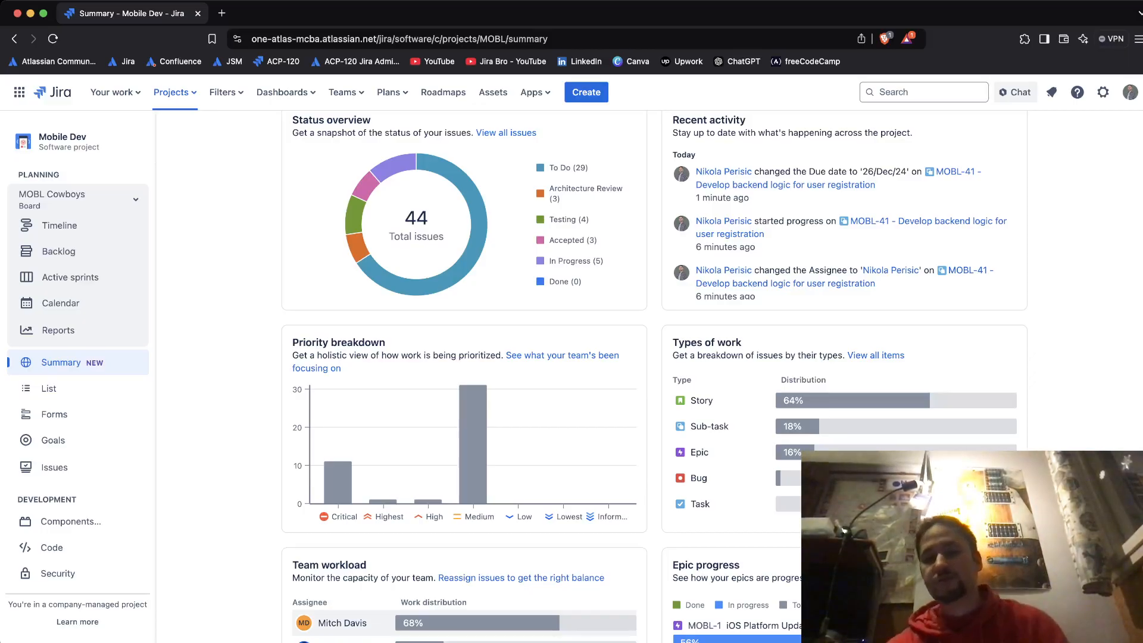
pyautogui.scroll(-3, 654, 379)
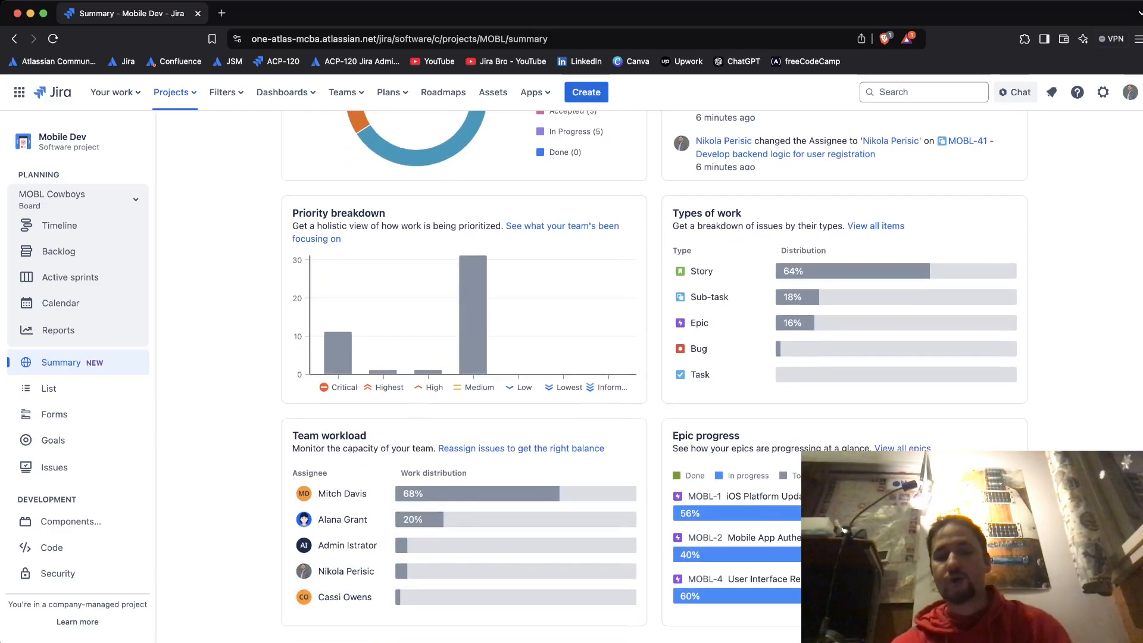
pyautogui.scroll(-1, 654, 375)
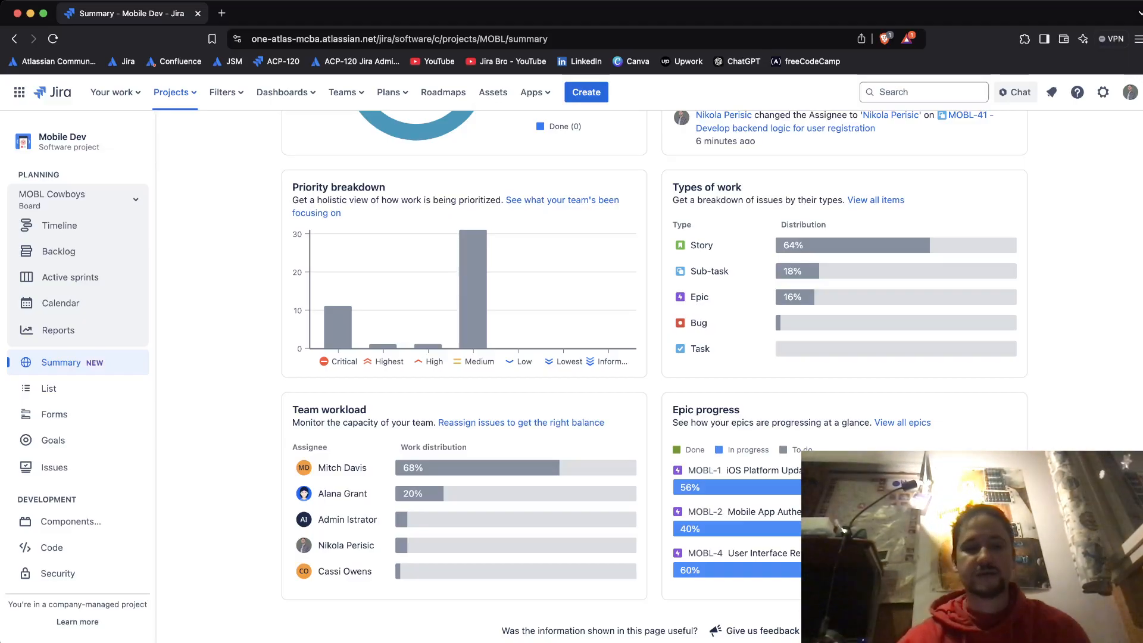
pyautogui.scroll(1, 684, 377)
pyautogui.scroll(5, 654, 377)
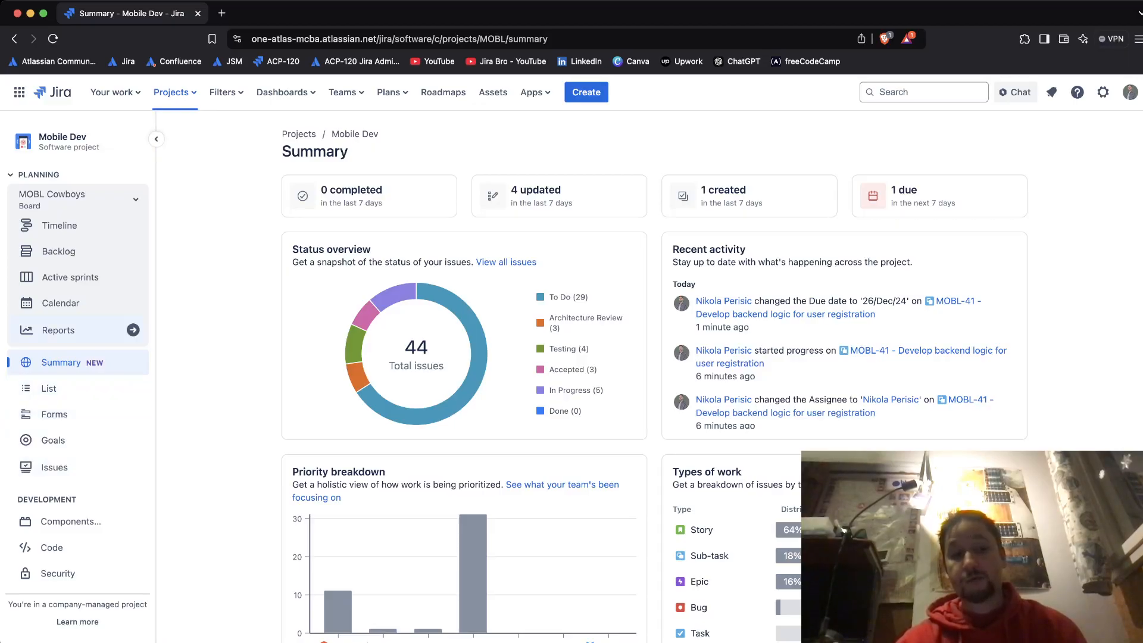
# View the Velocity Chart and the Sprint Report for MOBL Sprint 1 among the project's agile reports
pyautogui.click(59, 330)
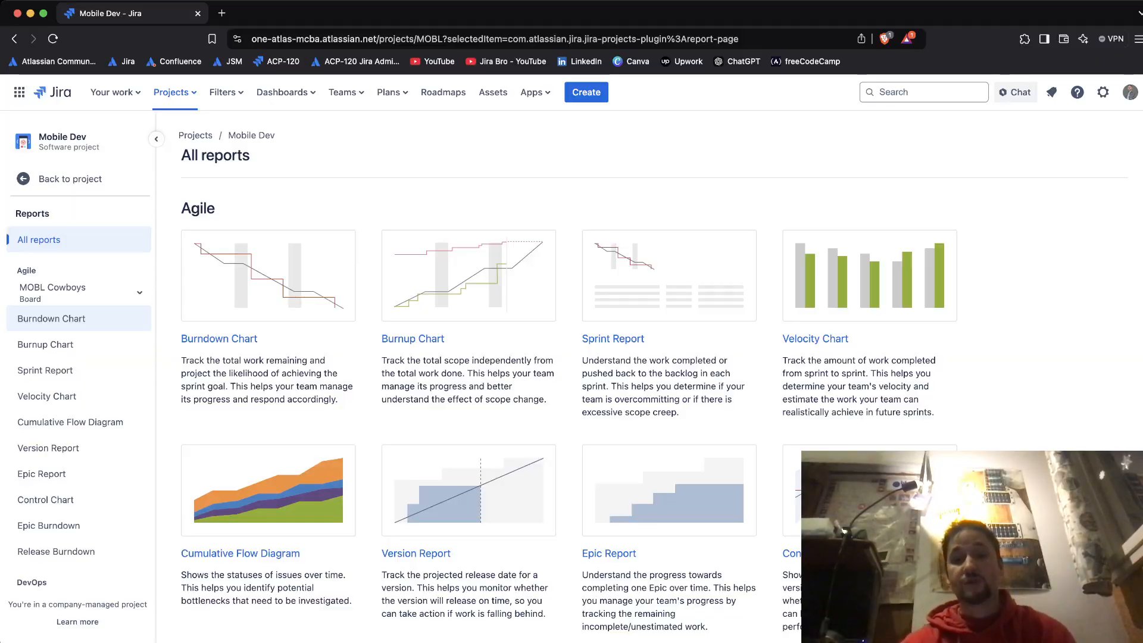
pyautogui.click(869, 286)
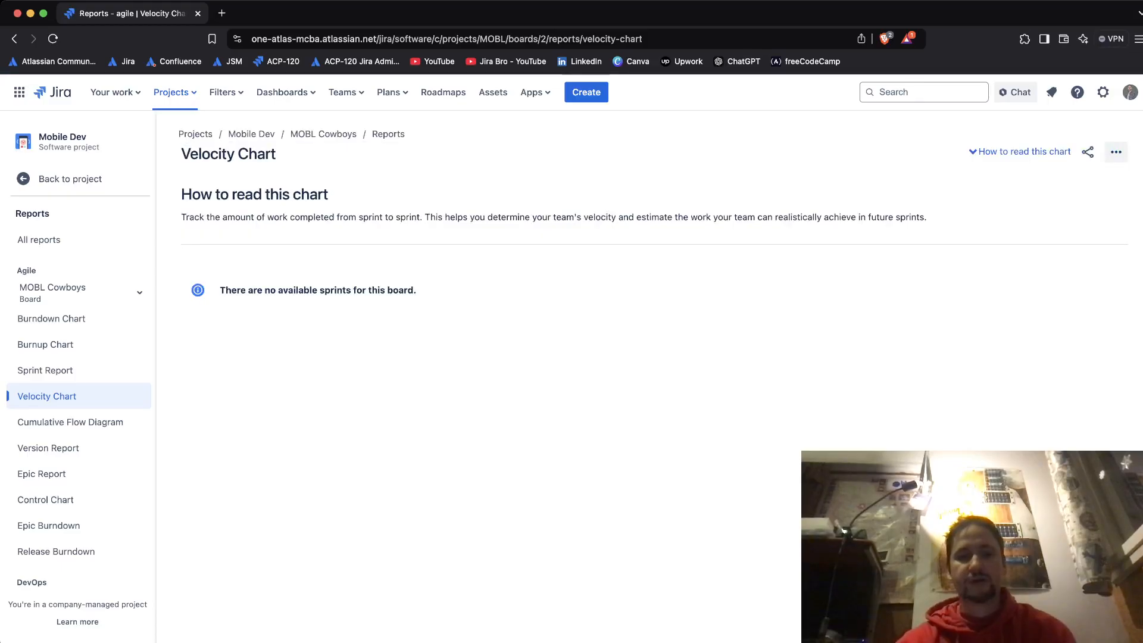
pyautogui.click(46, 370)
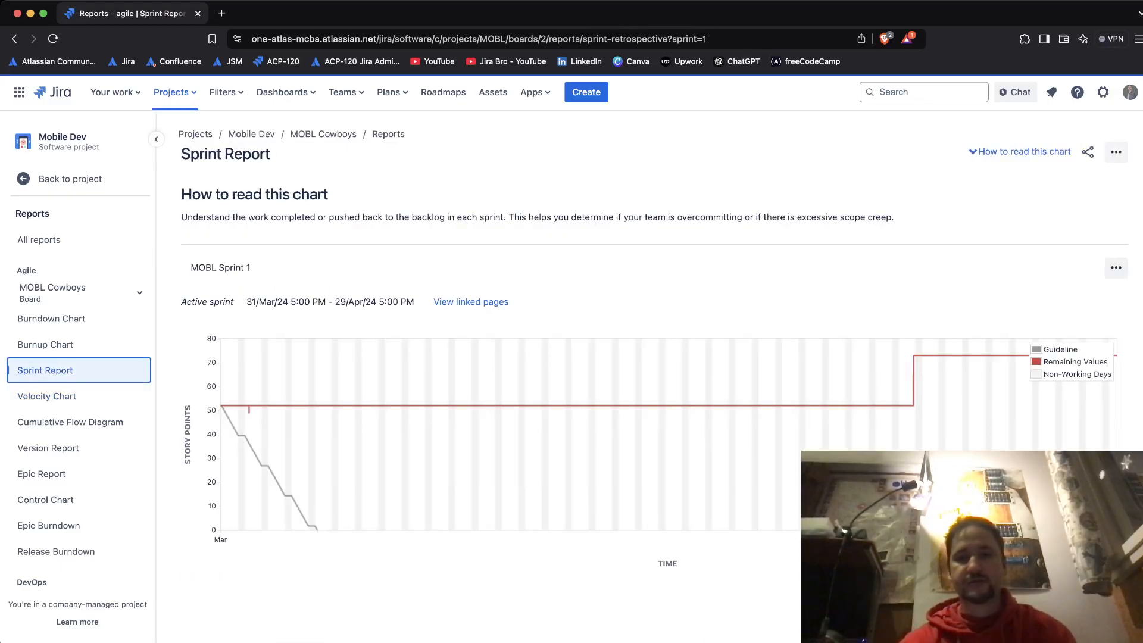
pyautogui.scroll(-1, 46, 371)
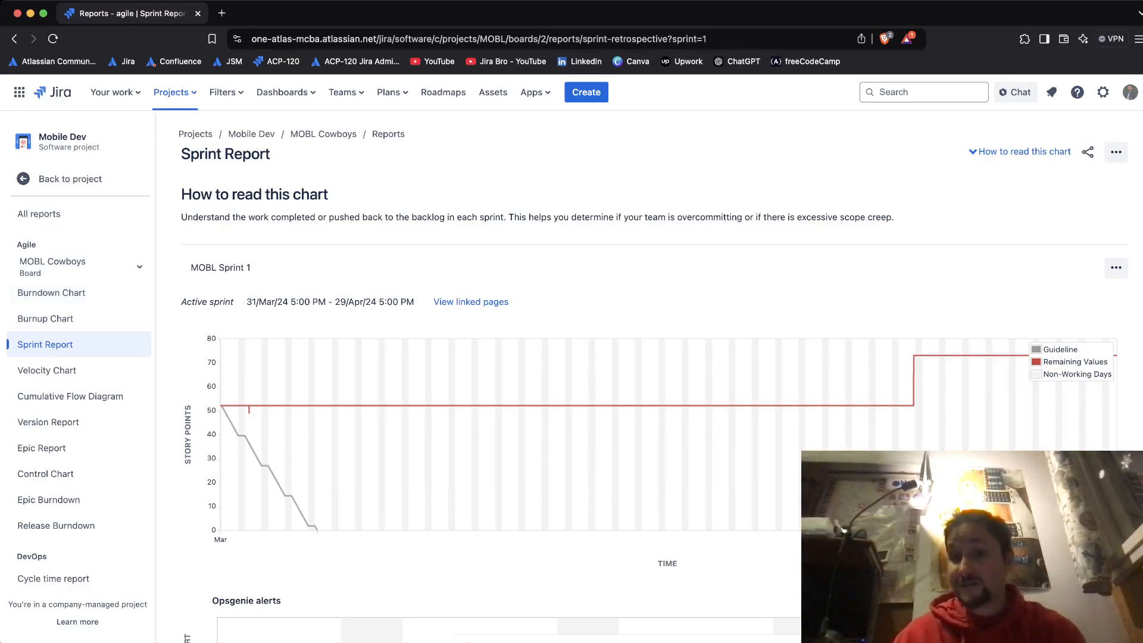
# Read the Sprint Report's explanation of how to read the chart and return to the active sprint board
pyautogui.click(1024, 151)
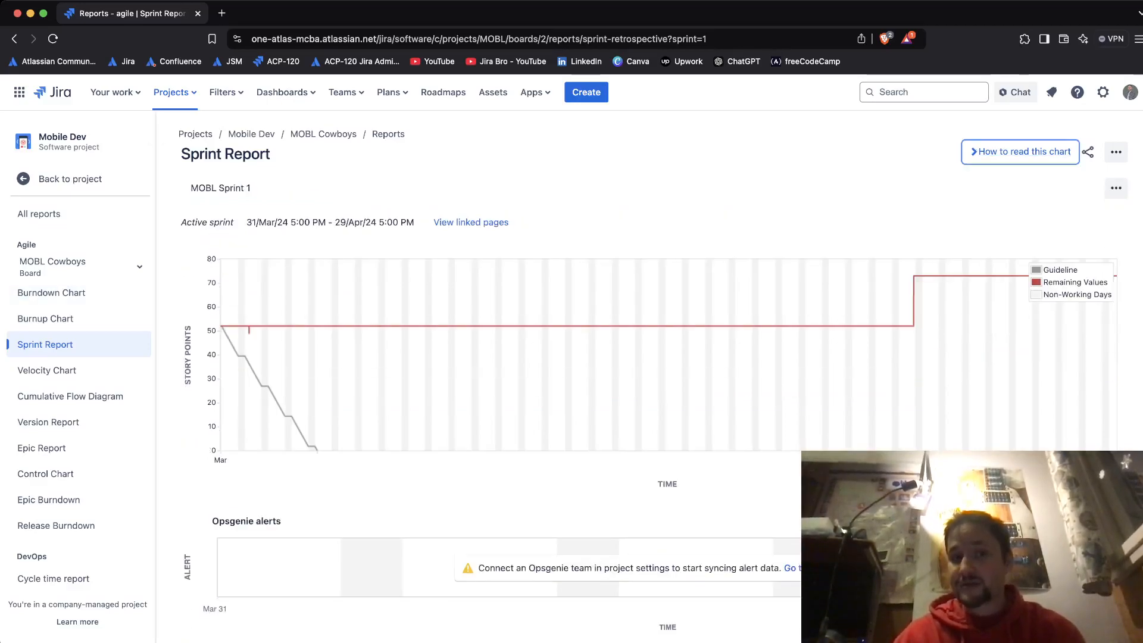
pyautogui.click(1024, 151)
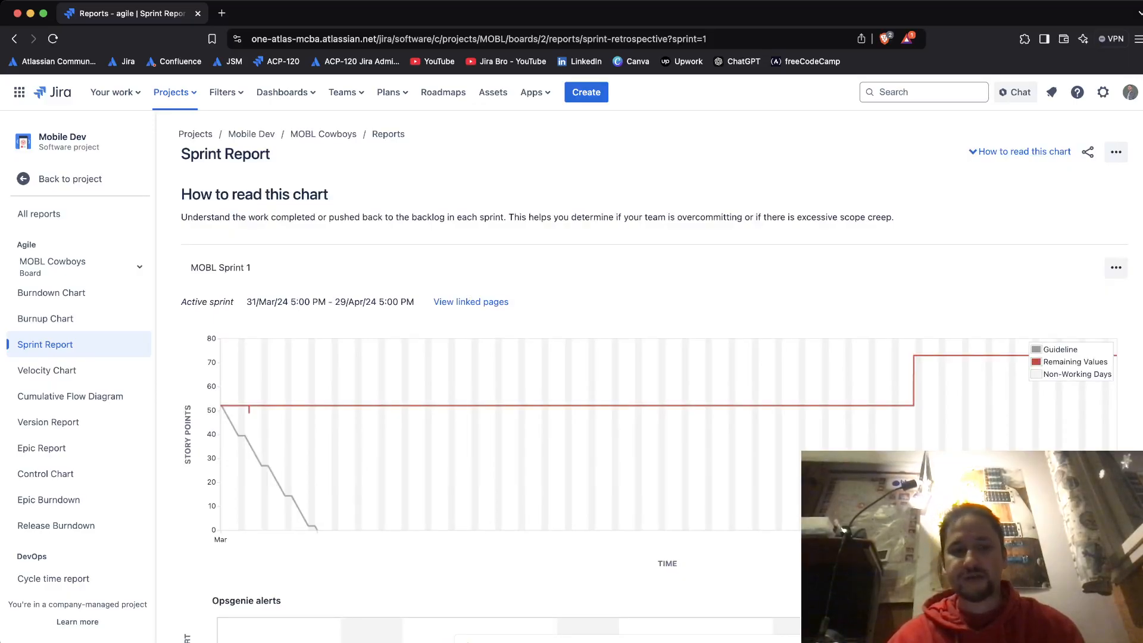
pyautogui.moveTo(199, 217); pyautogui.dragTo(895, 216)
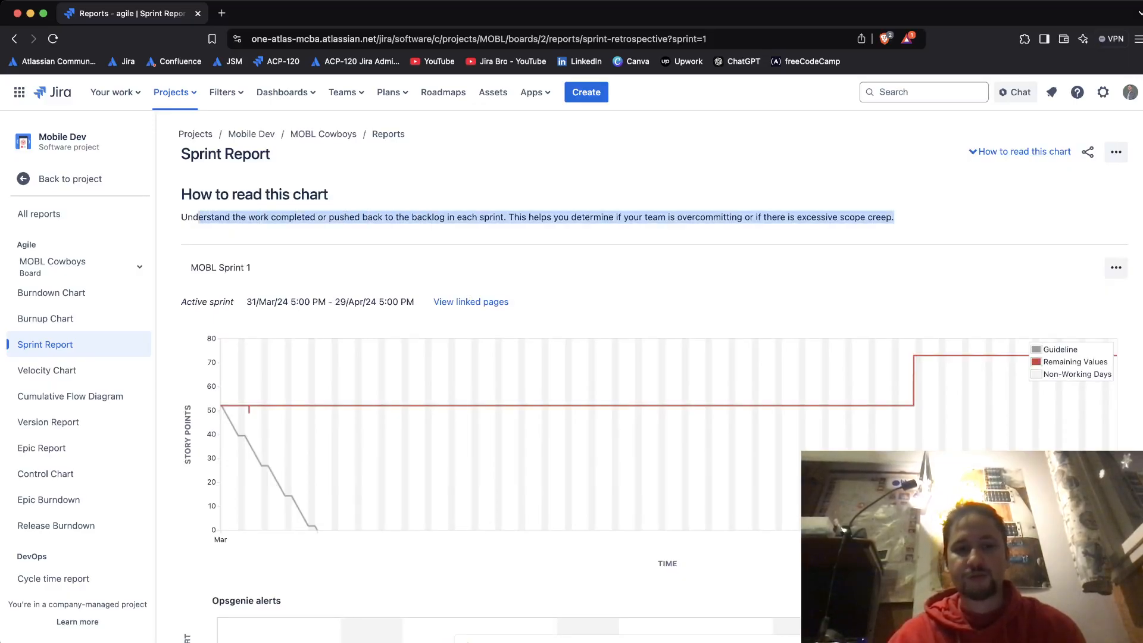
pyautogui.click(480, 217)
pyautogui.moveTo(480, 216); pyautogui.dragTo(895, 216)
pyautogui.click(895, 217)
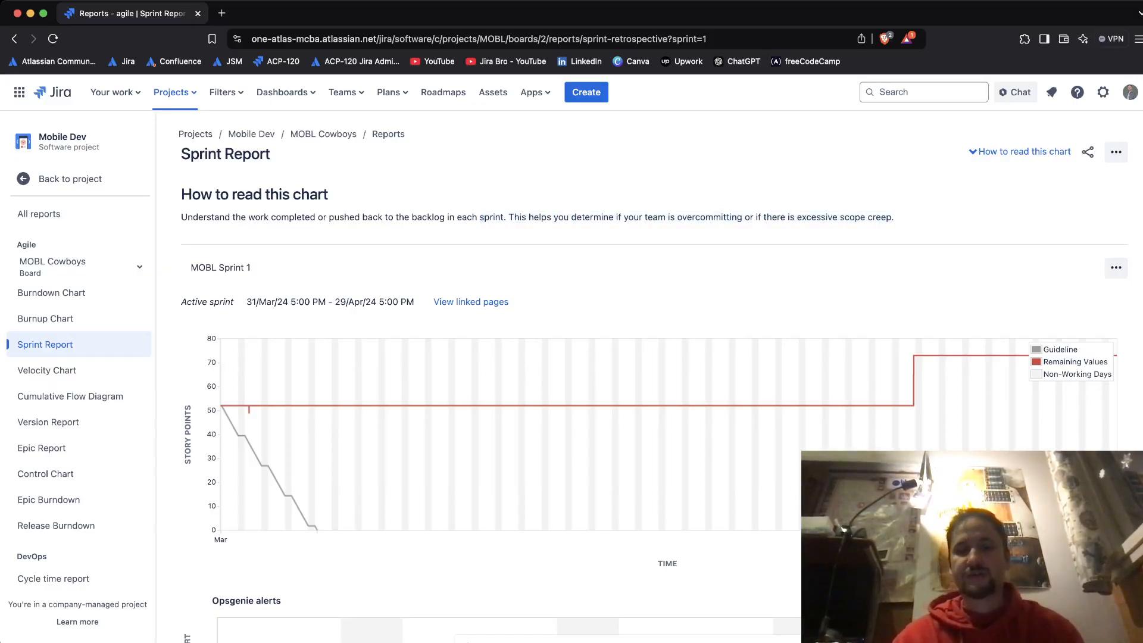
pyautogui.moveTo(542, 217); pyautogui.dragTo(895, 217)
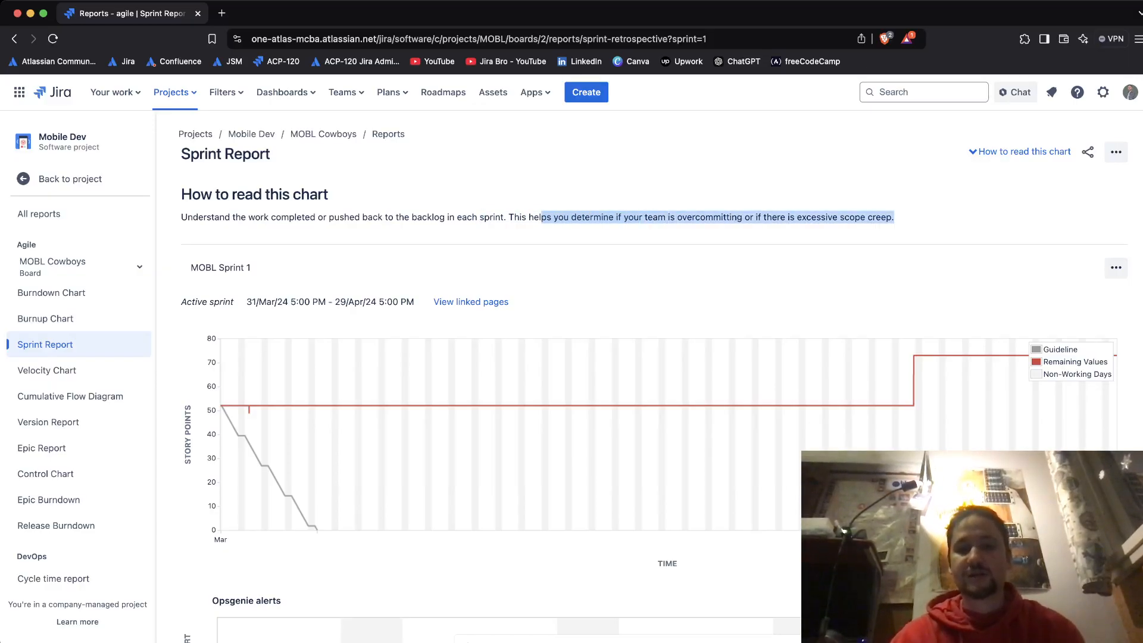
pyautogui.click(895, 217)
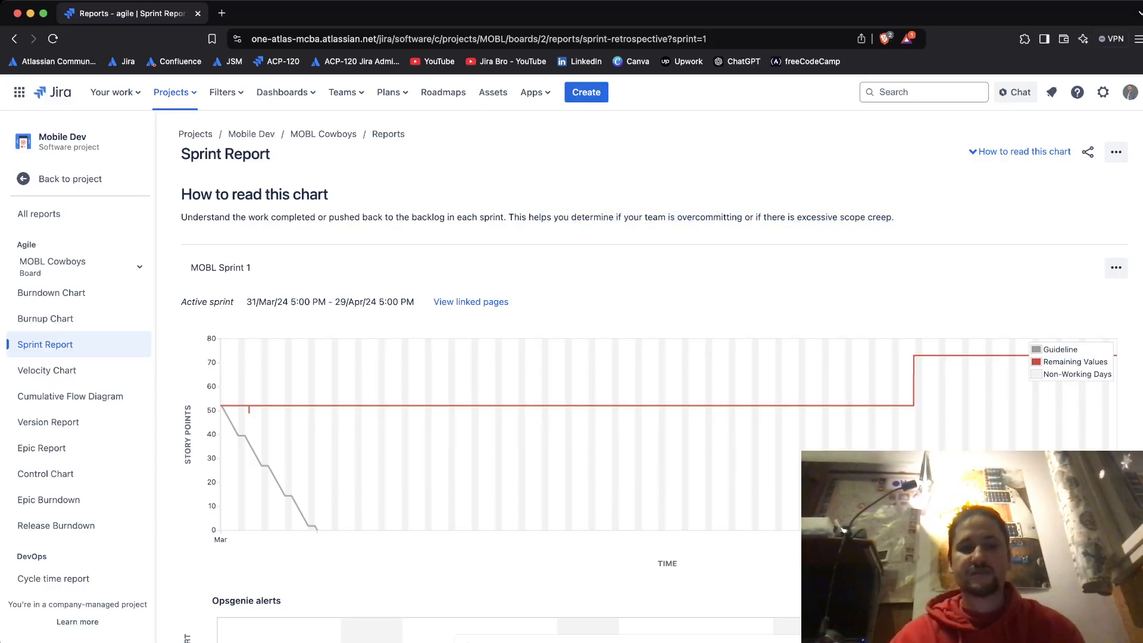
pyautogui.click(70, 179)
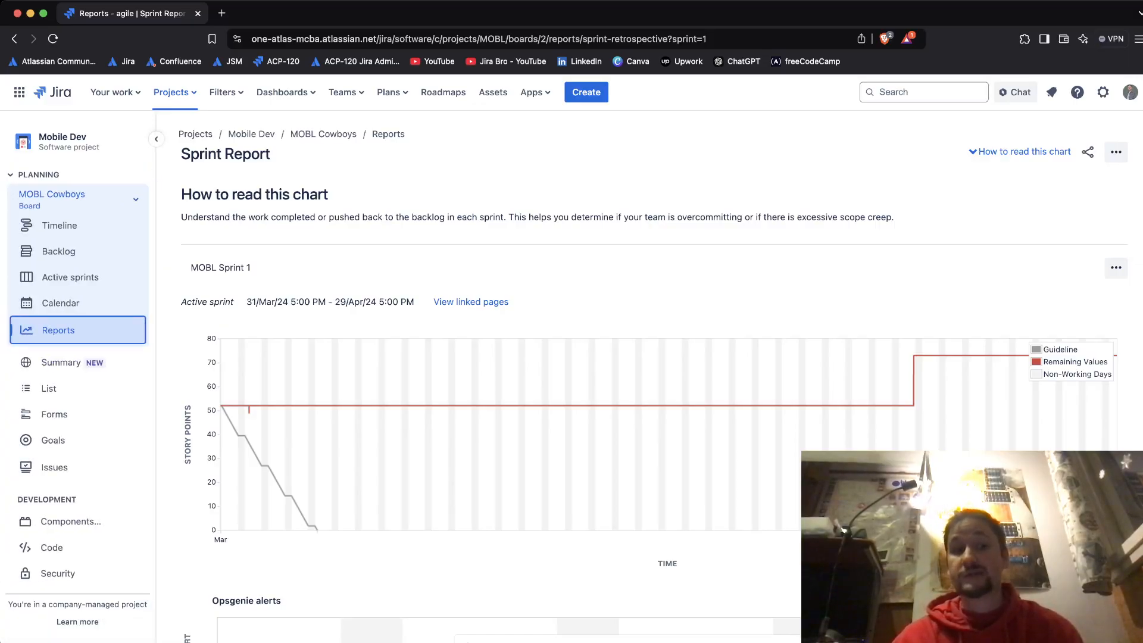
pyautogui.click(70, 277)
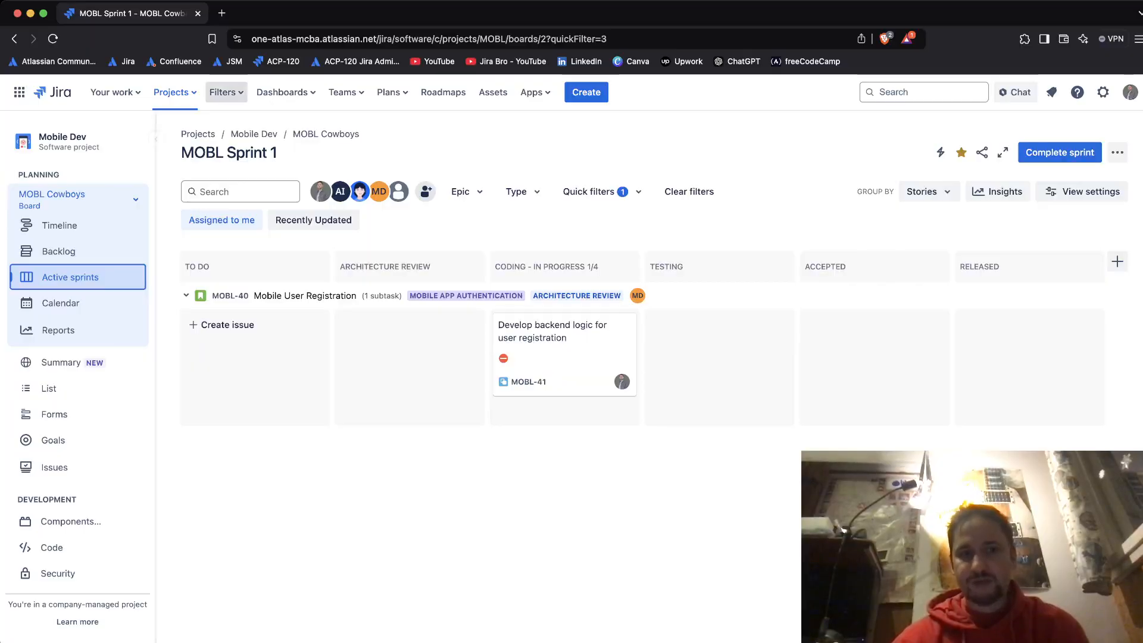
# Create a private dashboard named "My Dashboard"
pyautogui.click(227, 92)
pyautogui.click(286, 92)
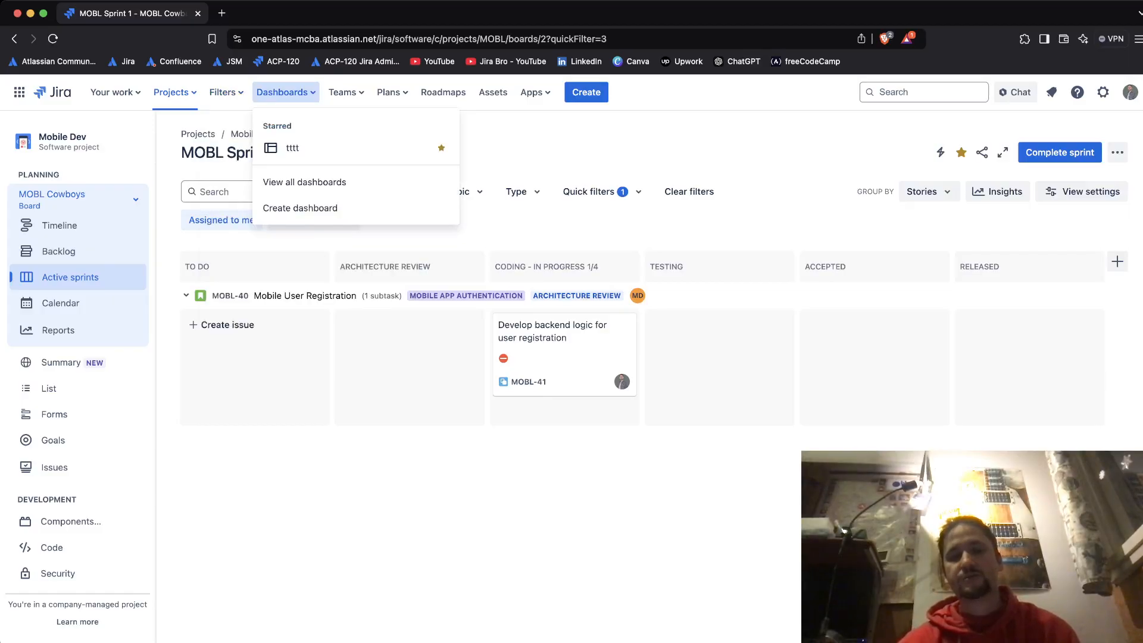
pyautogui.click(300, 208)
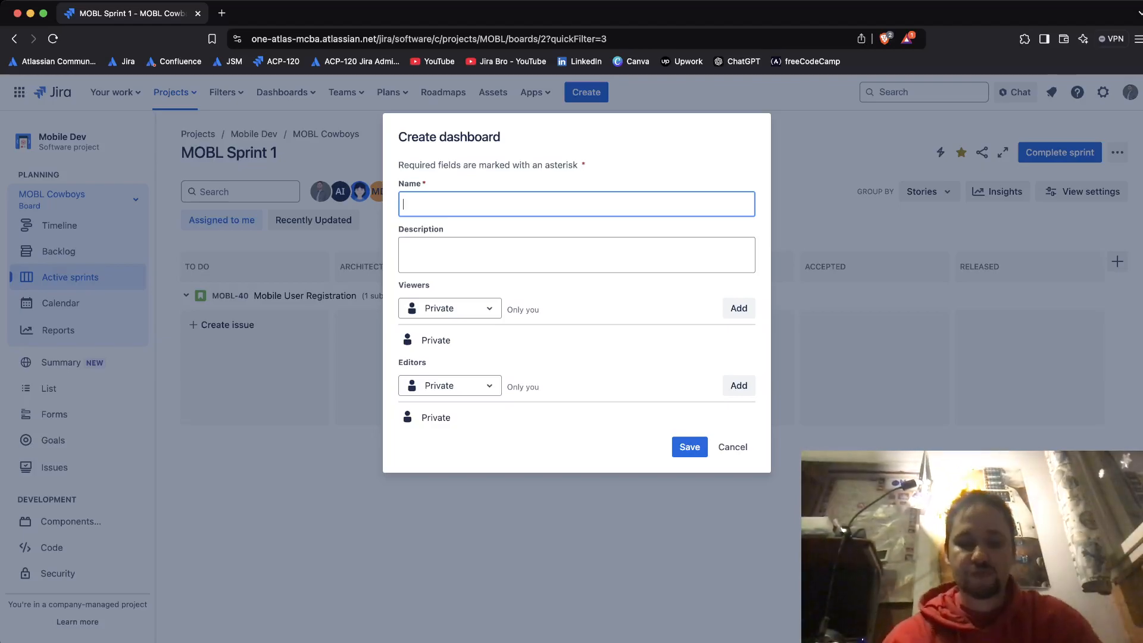
pyautogui.write('My Dashbo')
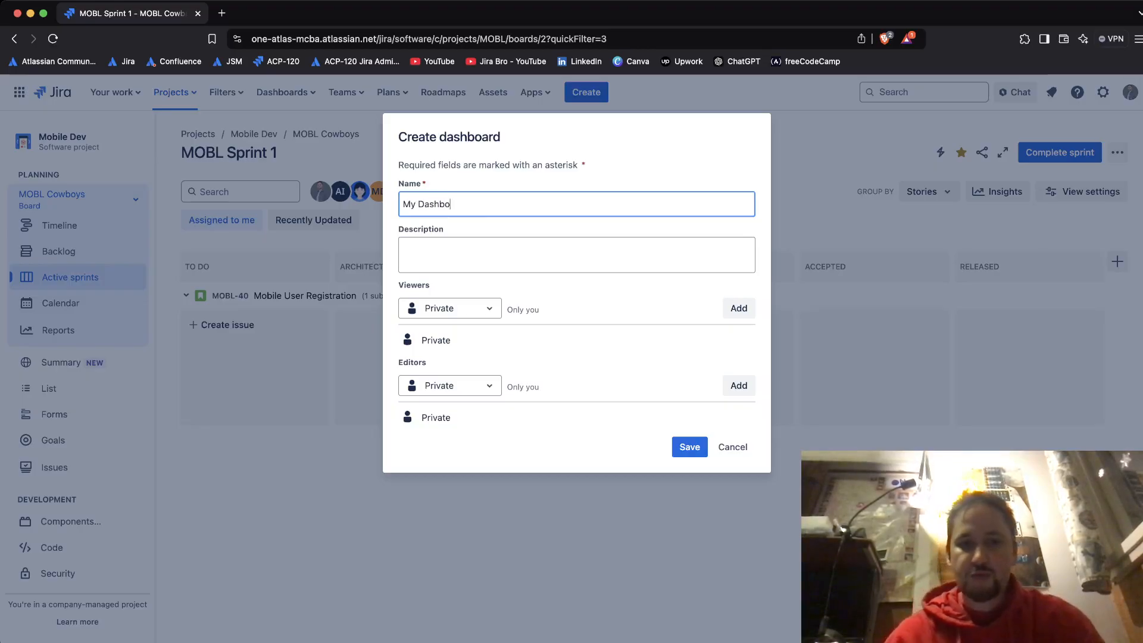
pyautogui.write('ard')
pyautogui.press('Return')
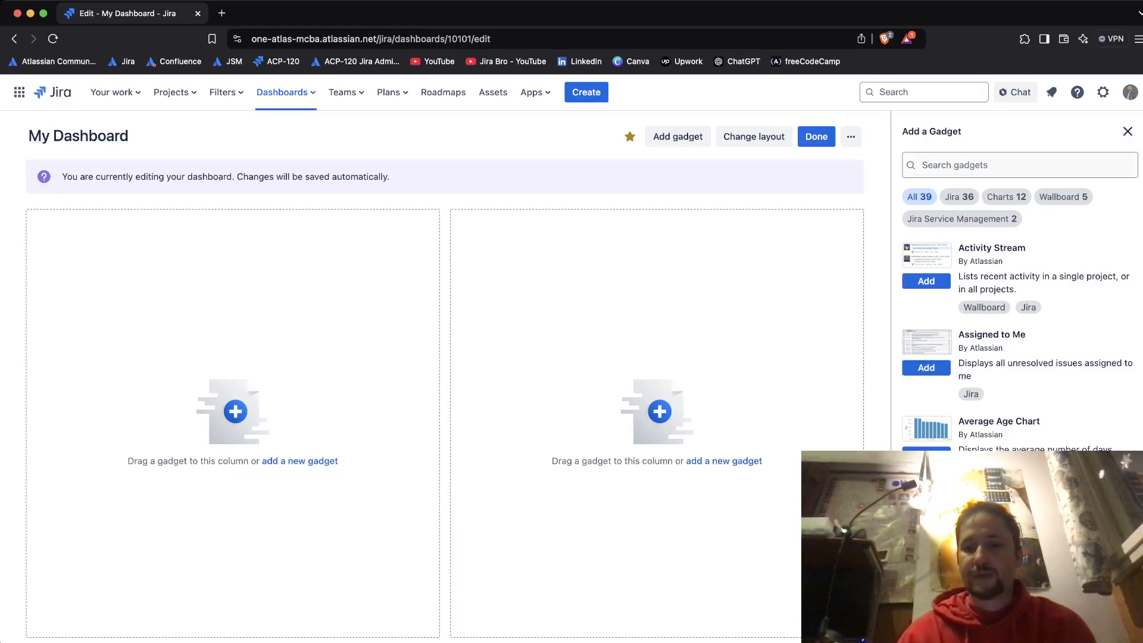
# Add the Average Time in Status gadget to the dashboard and base it on the Mobile Dev (MOBL) project
pyautogui.click(927, 627)
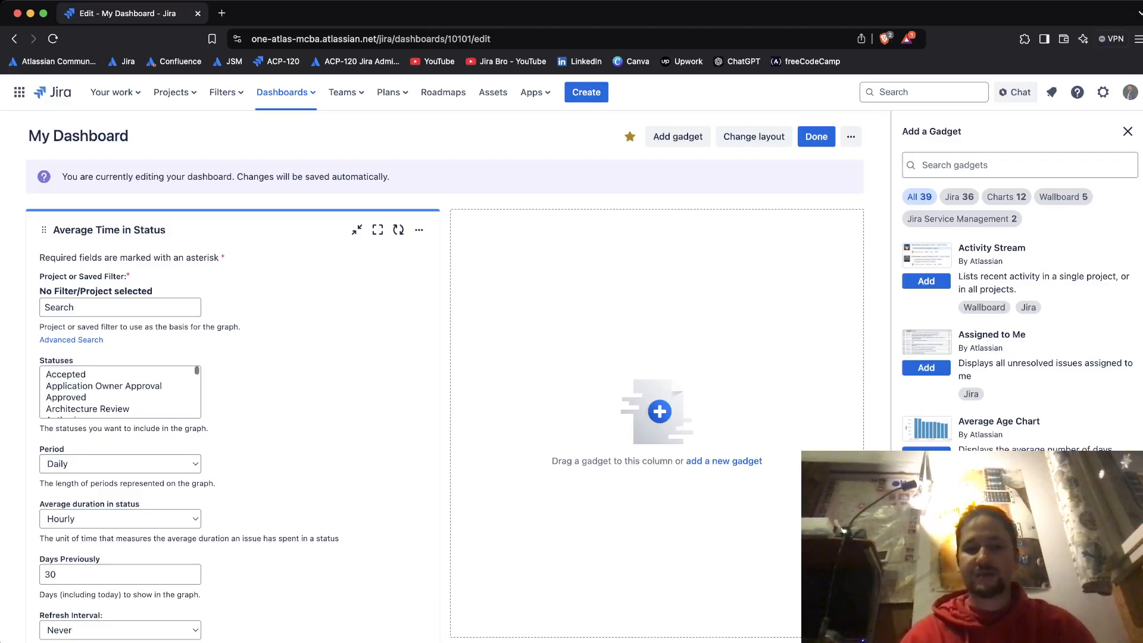
pyautogui.click(120, 308)
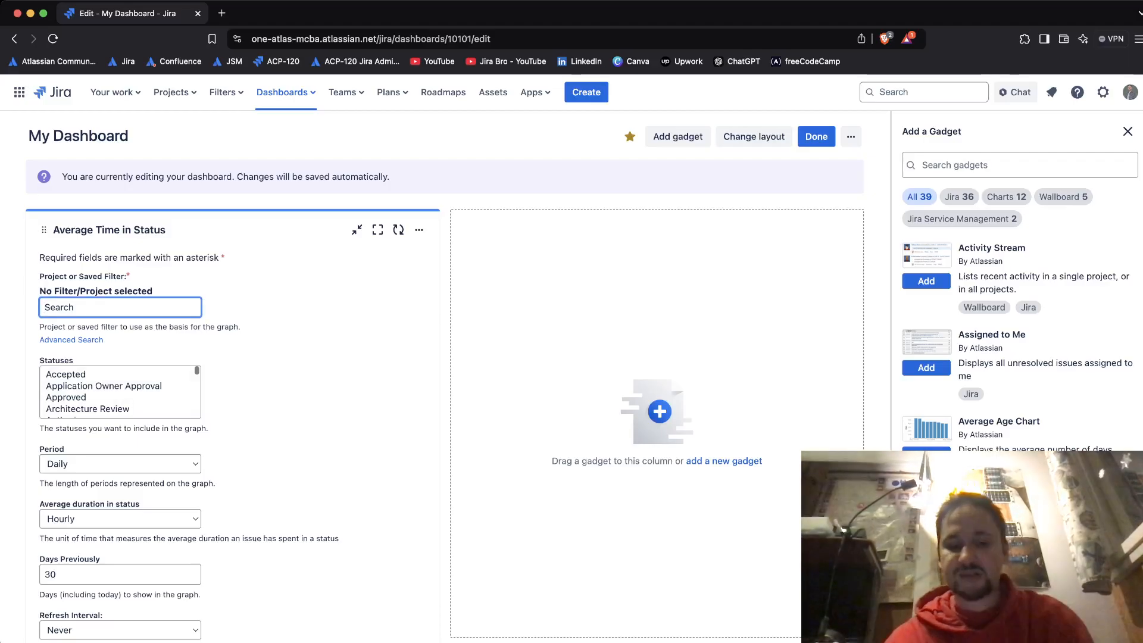
pyautogui.write('Mobile')
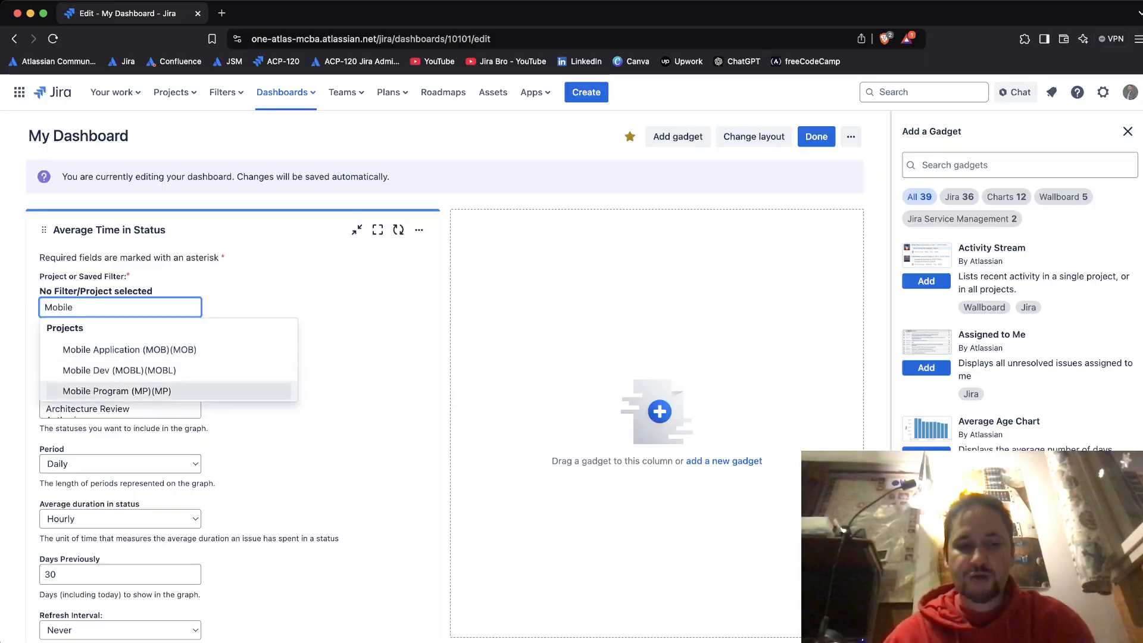
pyautogui.click(120, 371)
# Include the In Progress status in the gadget's graph and set its period to Weekly
pyautogui.press('Tab')
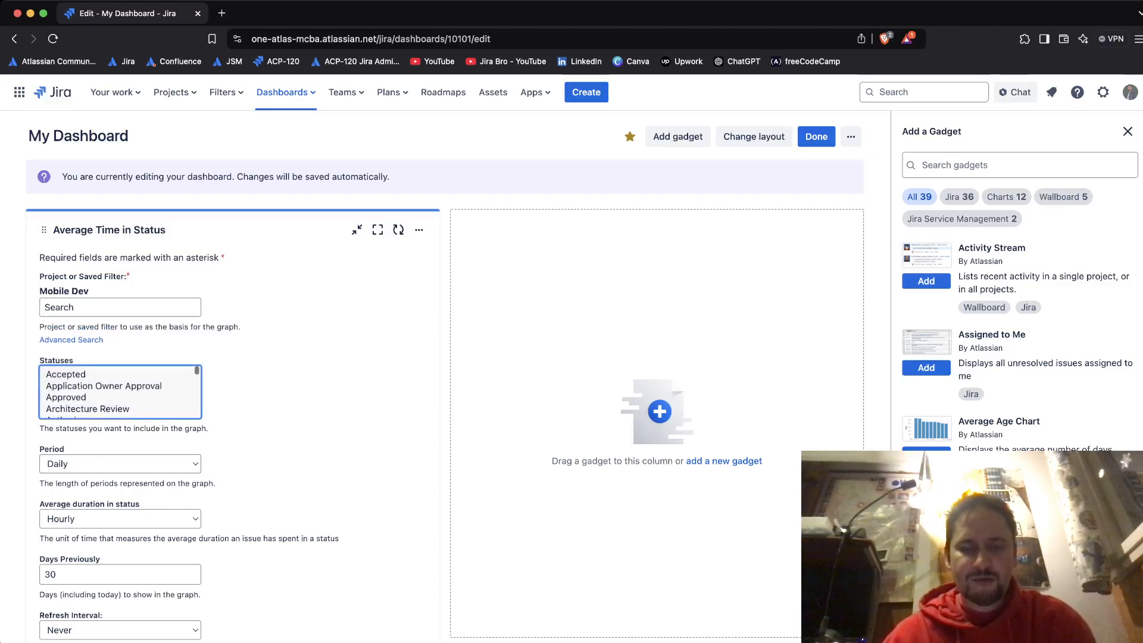
pyautogui.hotkey('shift', 'Down')
pyautogui.hotkey('shift', 'Down')
pyautogui.hotkey('shift', 'Up')
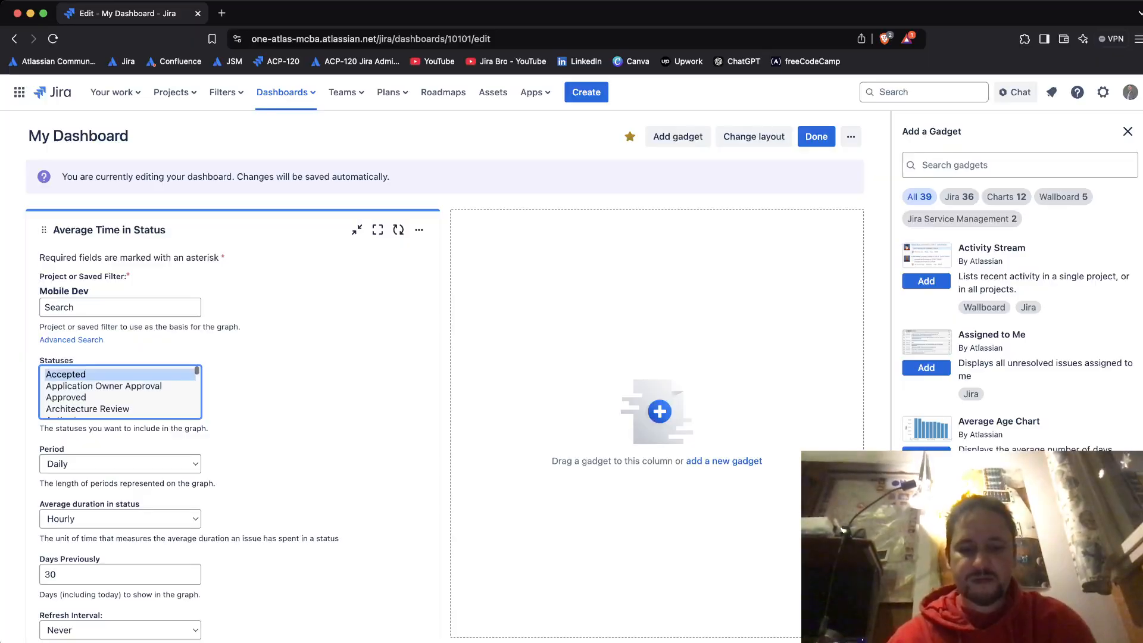
pyautogui.write('in')
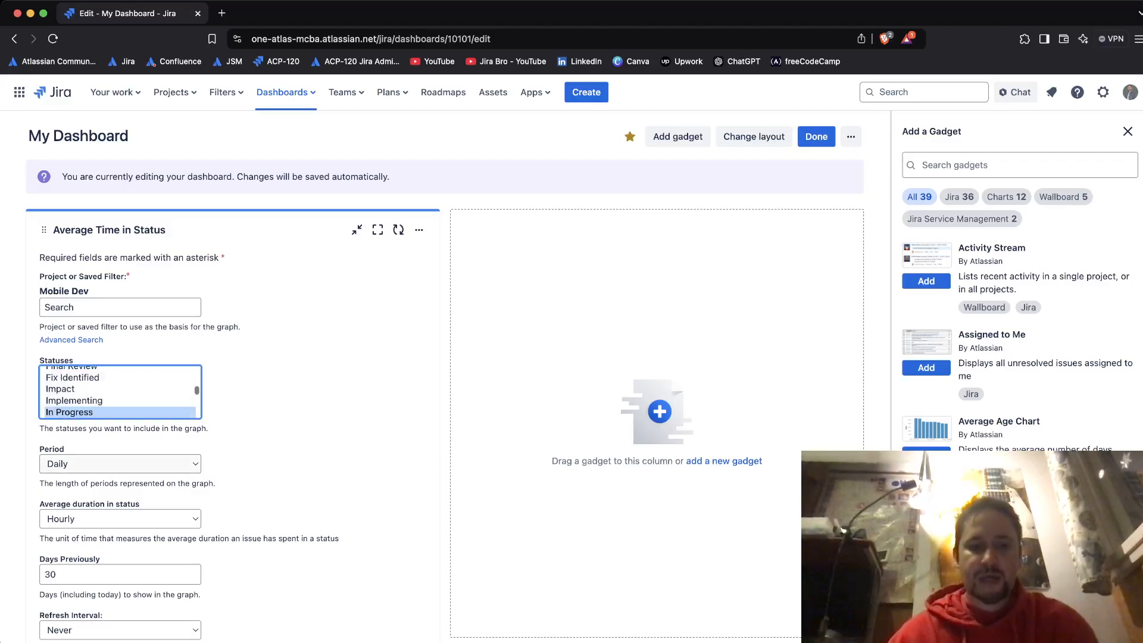
pyautogui.press('Tab')
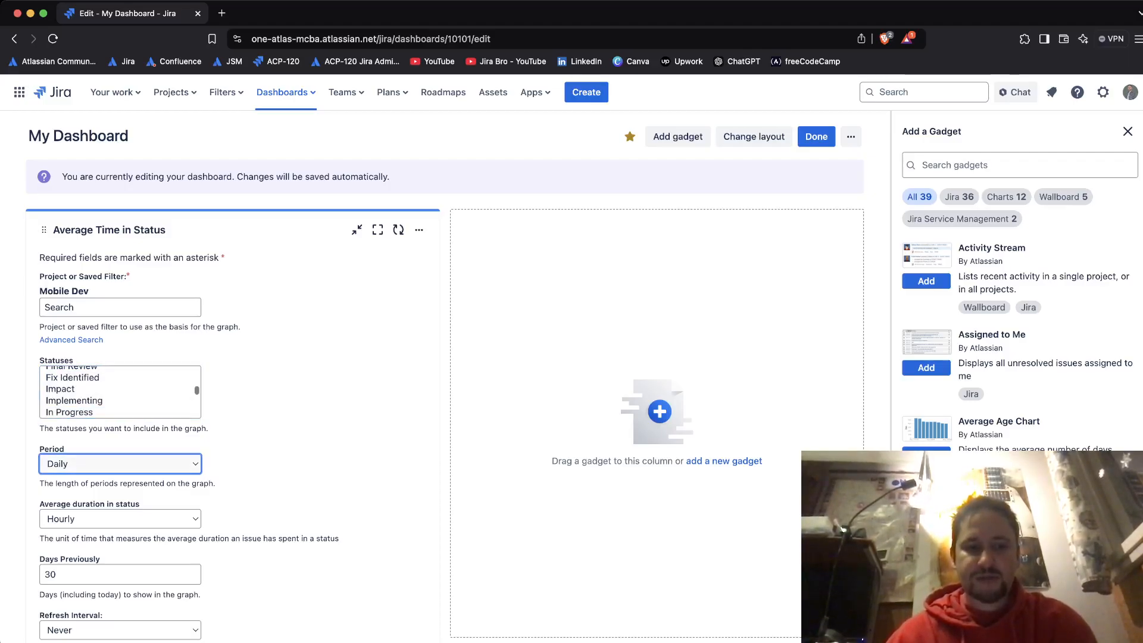
pyautogui.press('w')
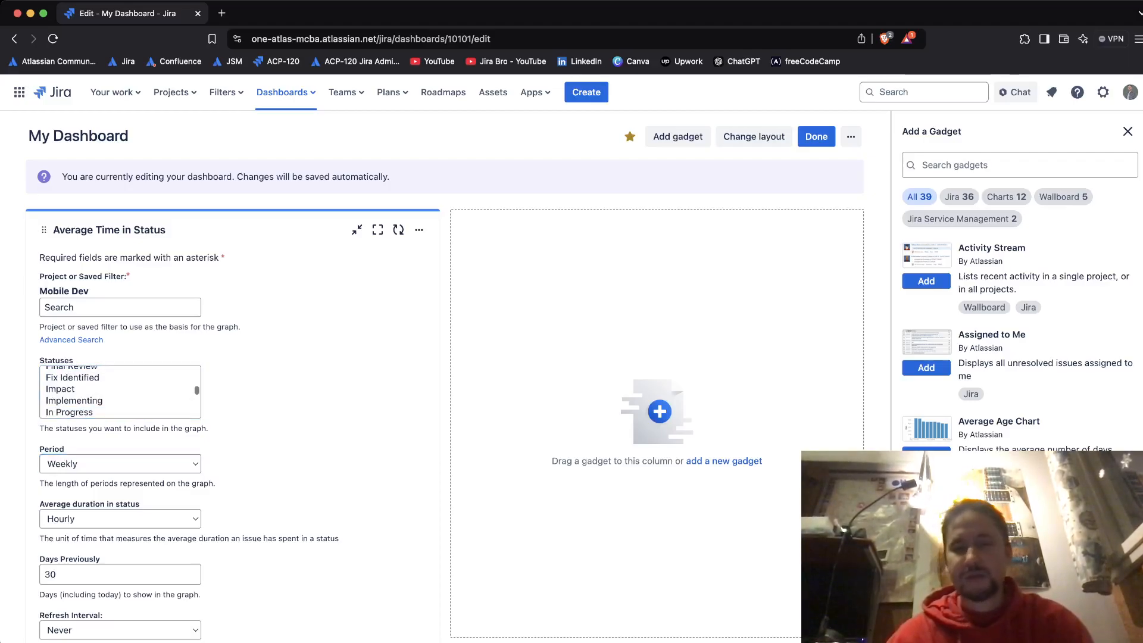
# Set the gadget's refresh interval to Every 15 Minutes, save its configuration and finish editing the dashboard
pyautogui.scroll(-3, 441, 357)
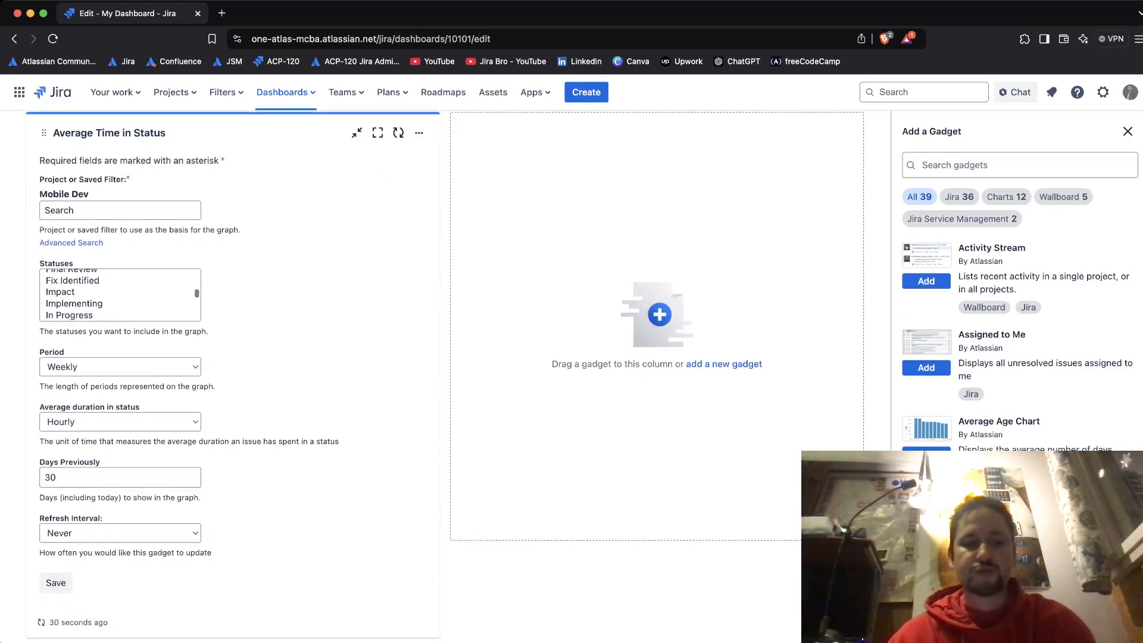
pyautogui.click(120, 533)
pyautogui.click(89, 549)
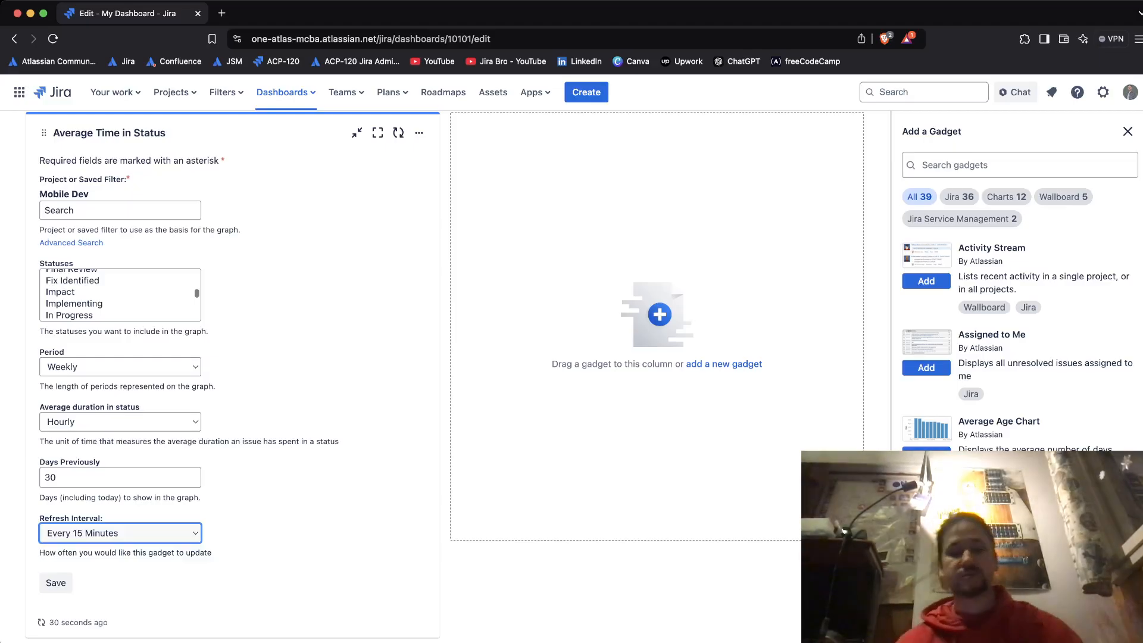
pyautogui.click(56, 583)
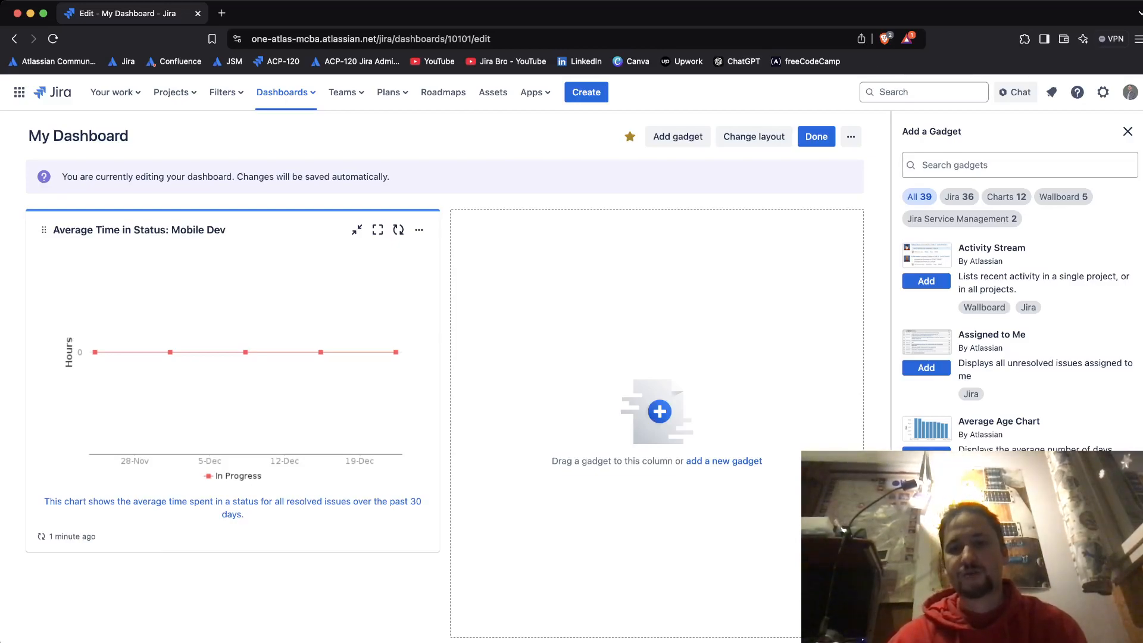
pyautogui.click(816, 136)
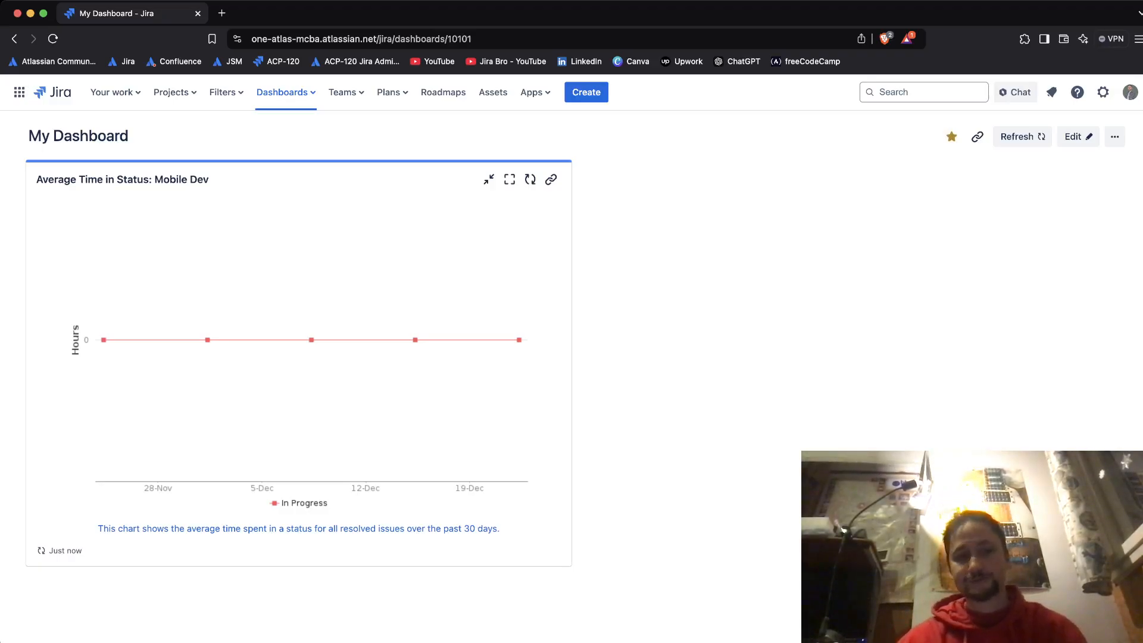
# Return to the Mobile Dev project's active sprint board
pyautogui.click(173, 91)
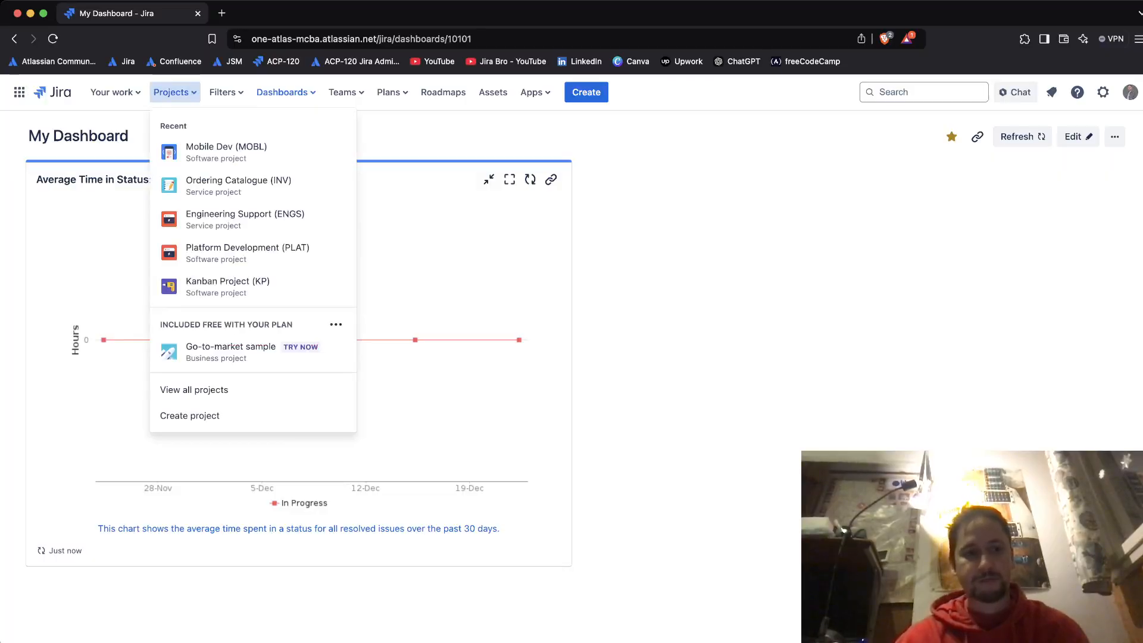
pyautogui.click(115, 91)
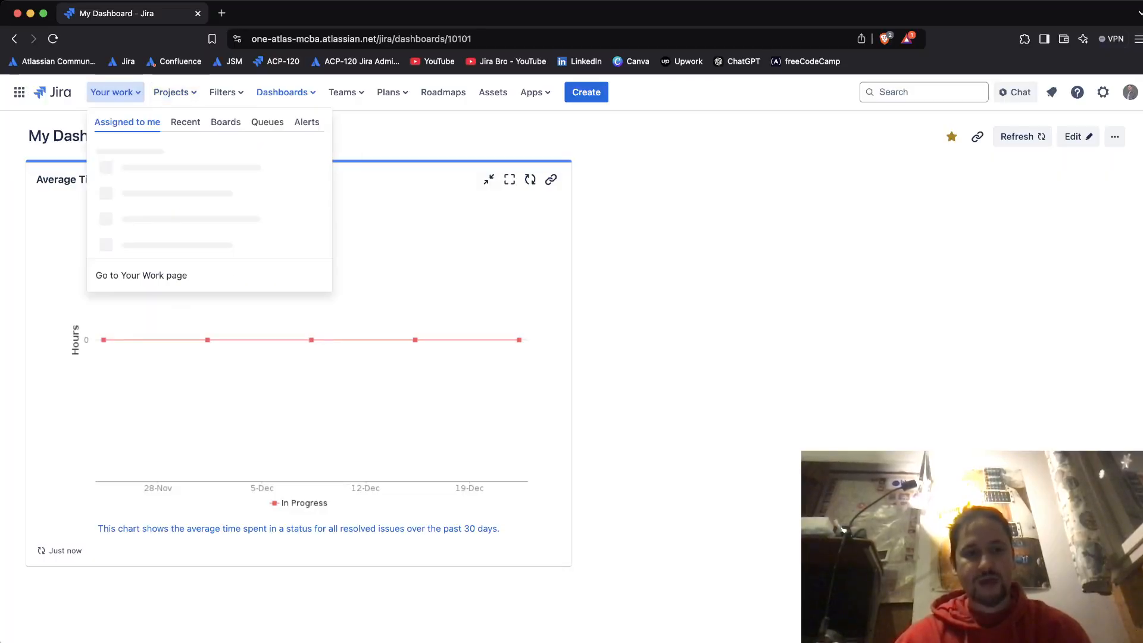
pyautogui.click(173, 92)
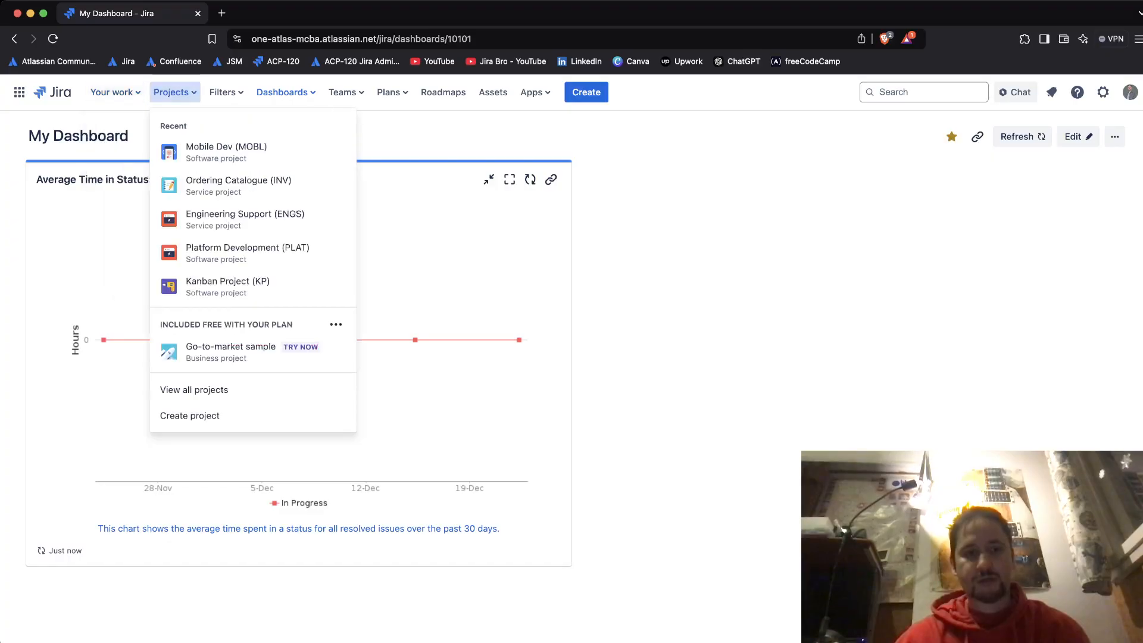
pyautogui.click(226, 152)
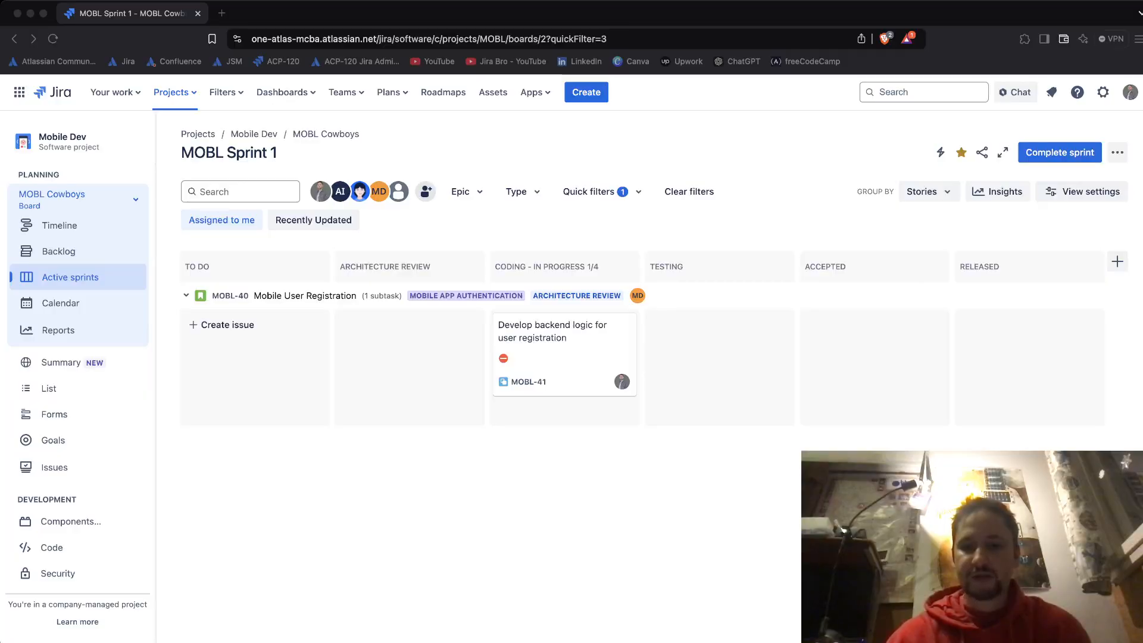
pyautogui.press('super+Tab')
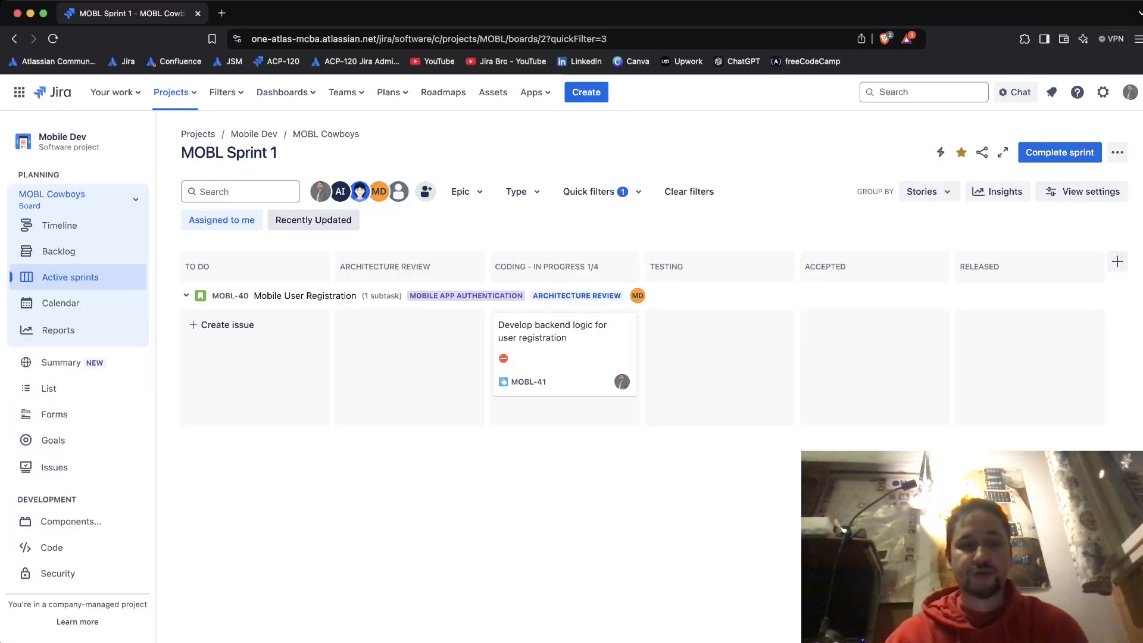
# Switch to the Engineering Support service project and open its customer portal from the available channels
pyautogui.click(171, 92)
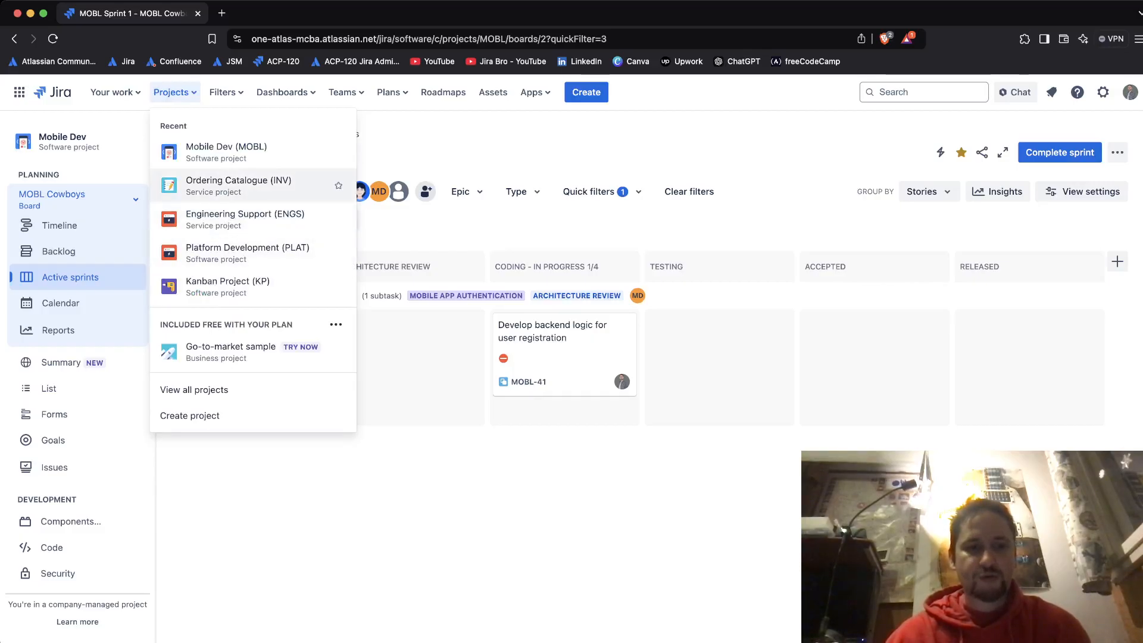
pyautogui.click(245, 219)
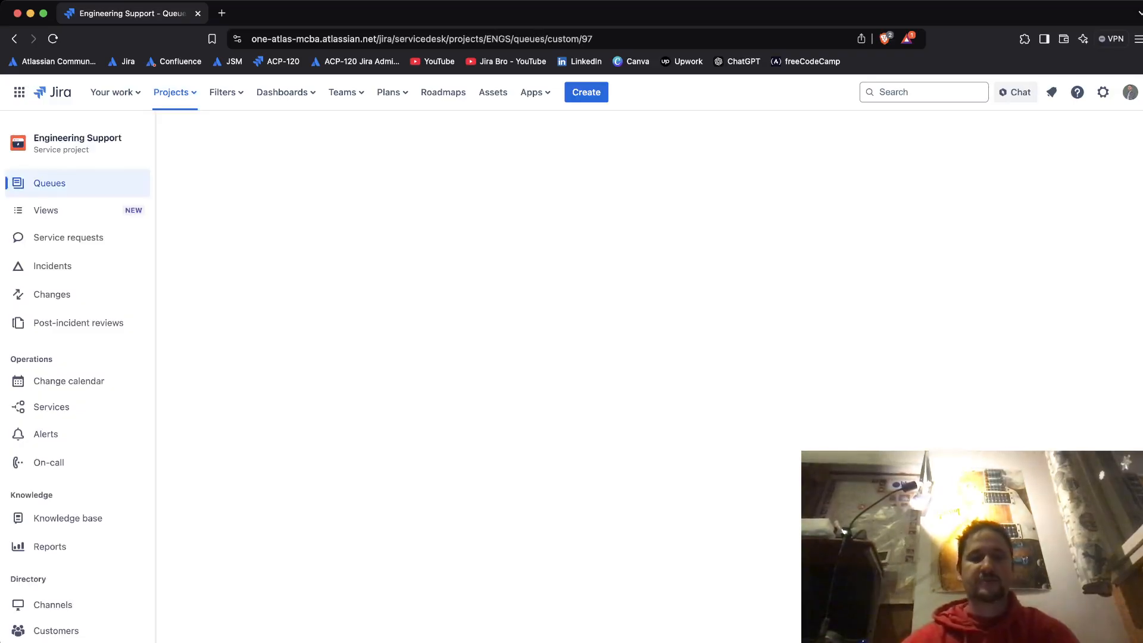
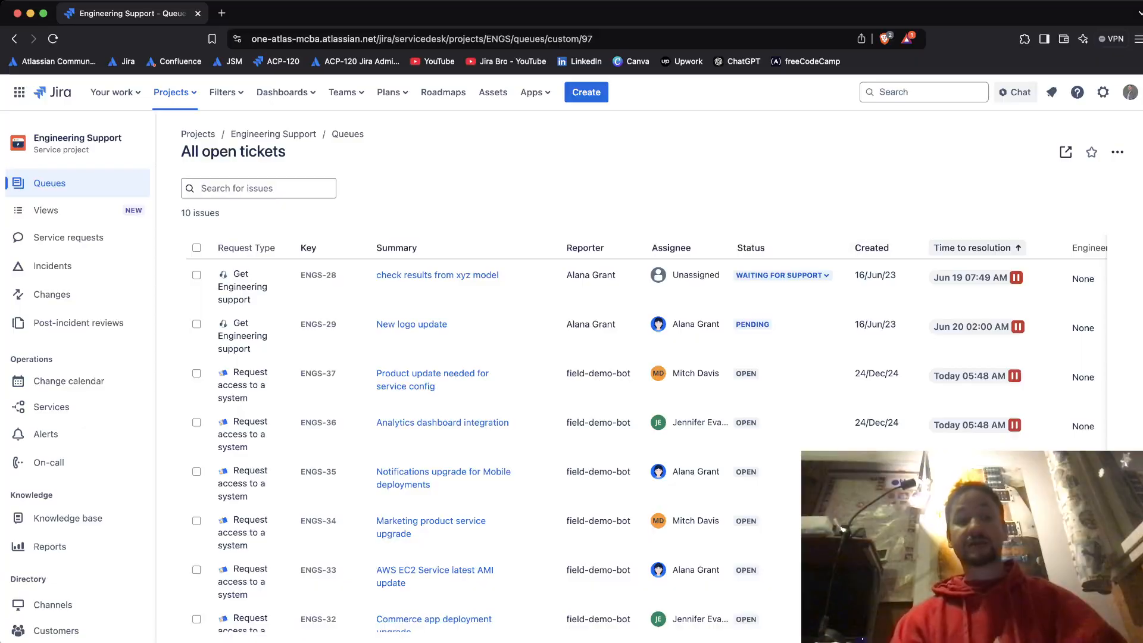
pyautogui.click(52, 605)
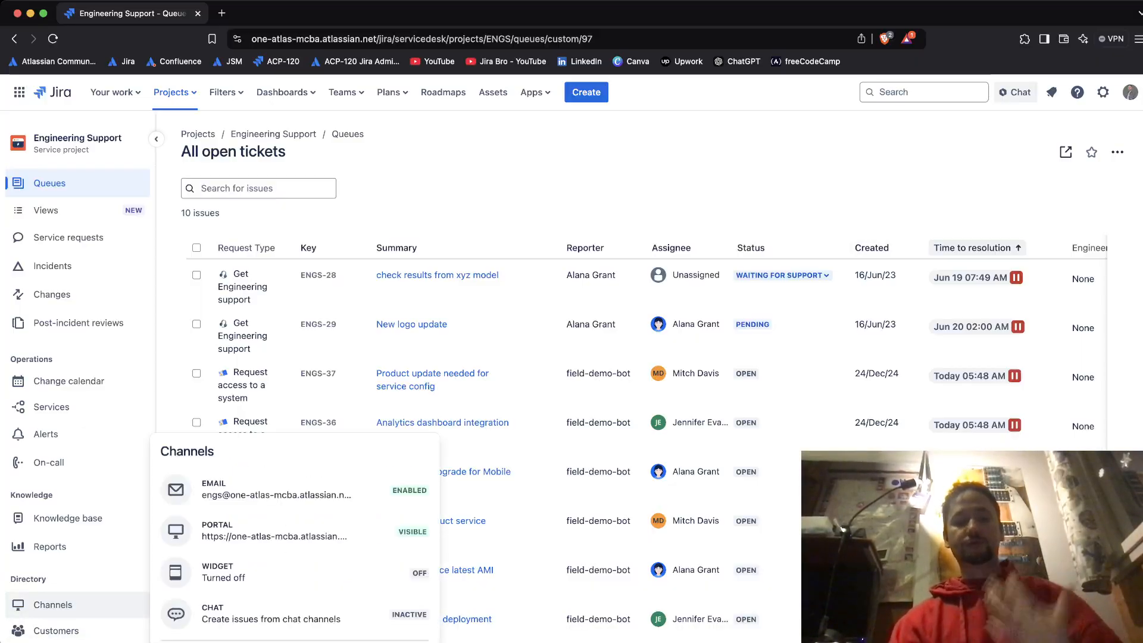
pyautogui.click(401, 530)
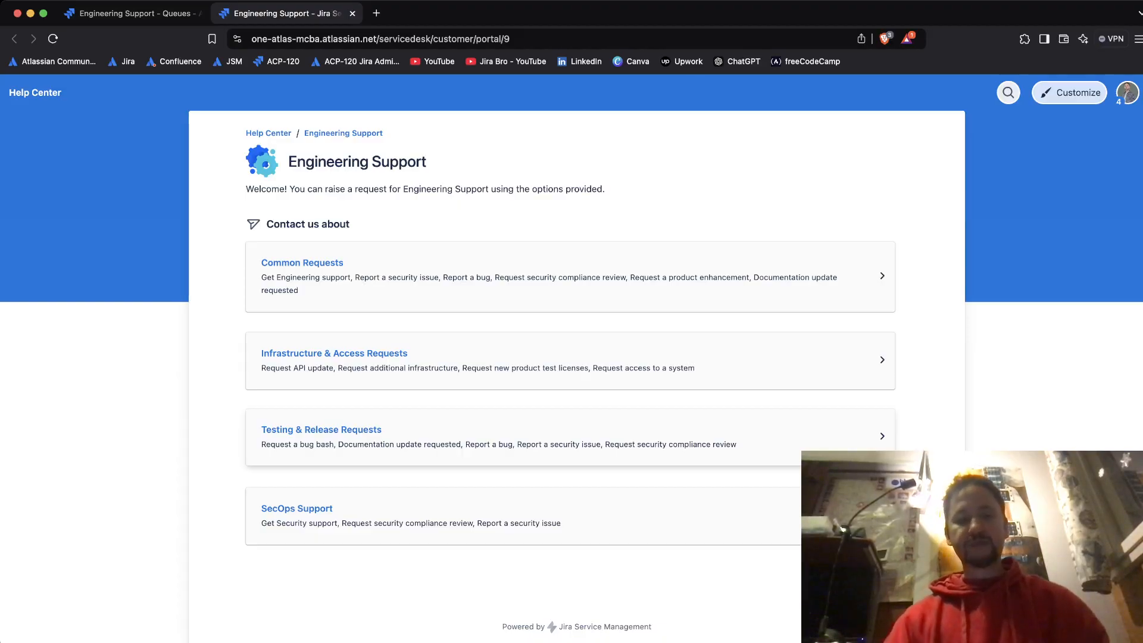
# Submit a "Request security compliance review" from Common Requests with the summary "I need my sec compliance"
pyautogui.click(302, 263)
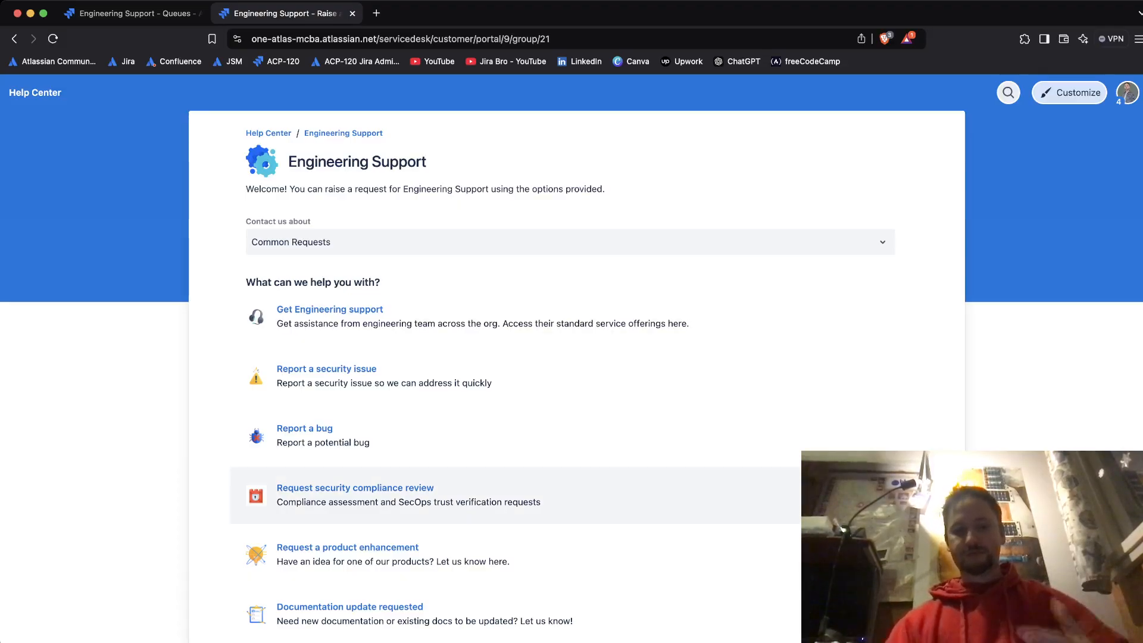
pyautogui.click(355, 489)
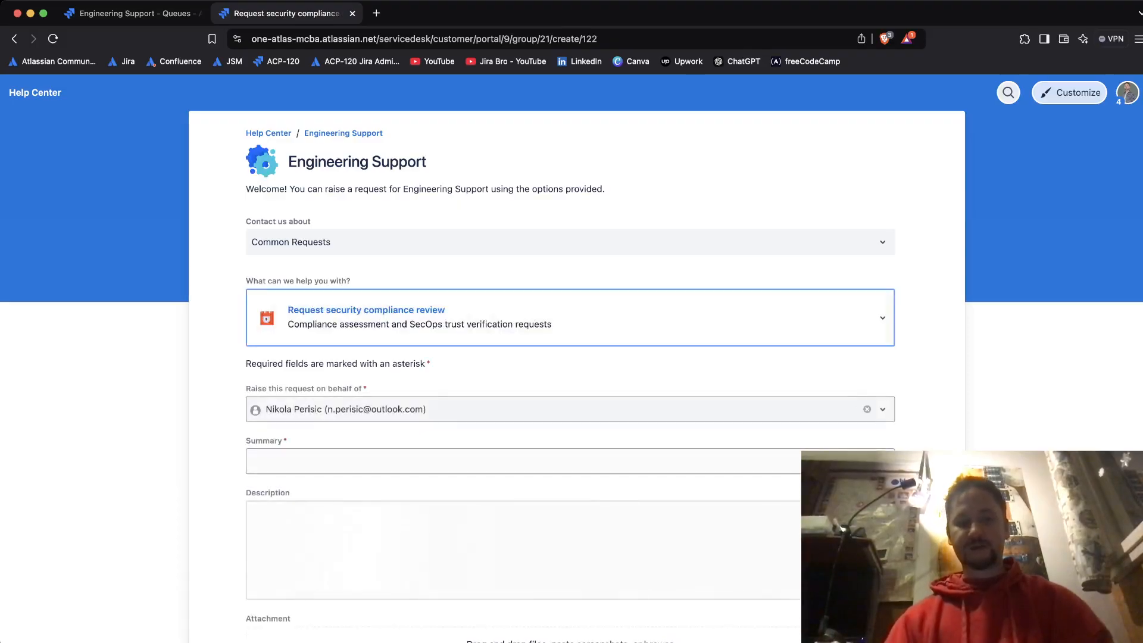
pyautogui.write('need my se')
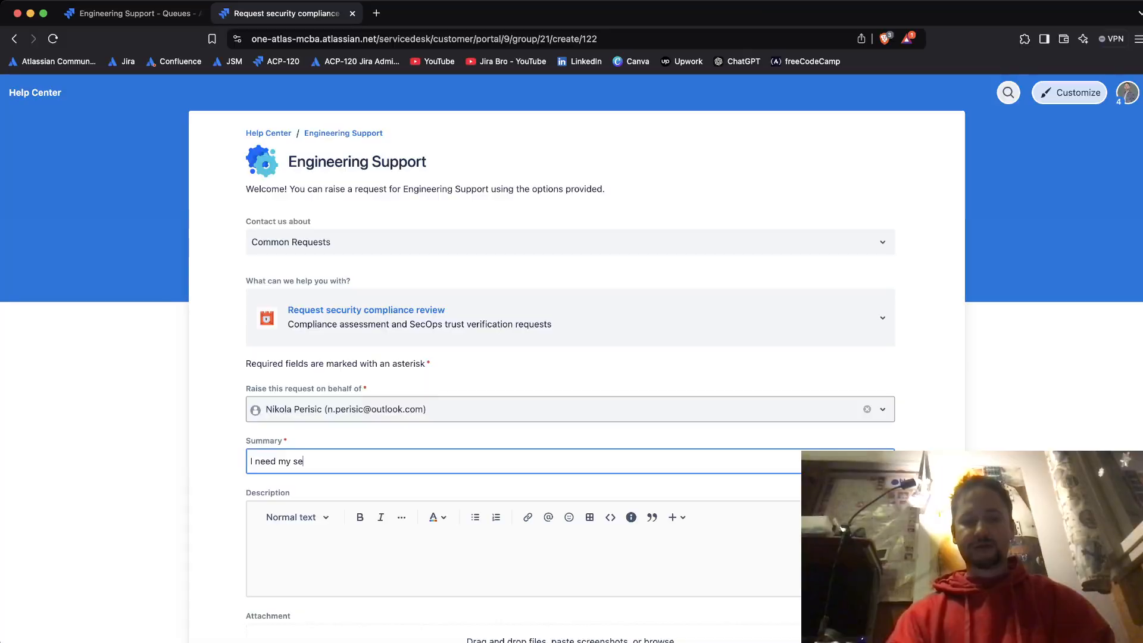
pyautogui.write('c compliance')
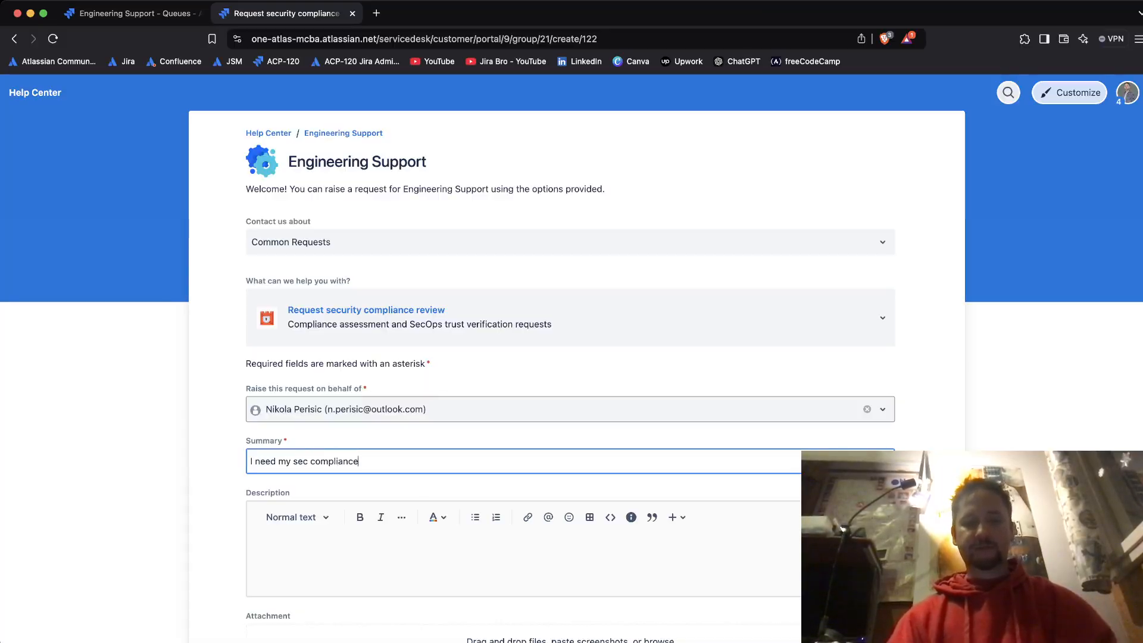
pyautogui.scroll(-5, 572, 358)
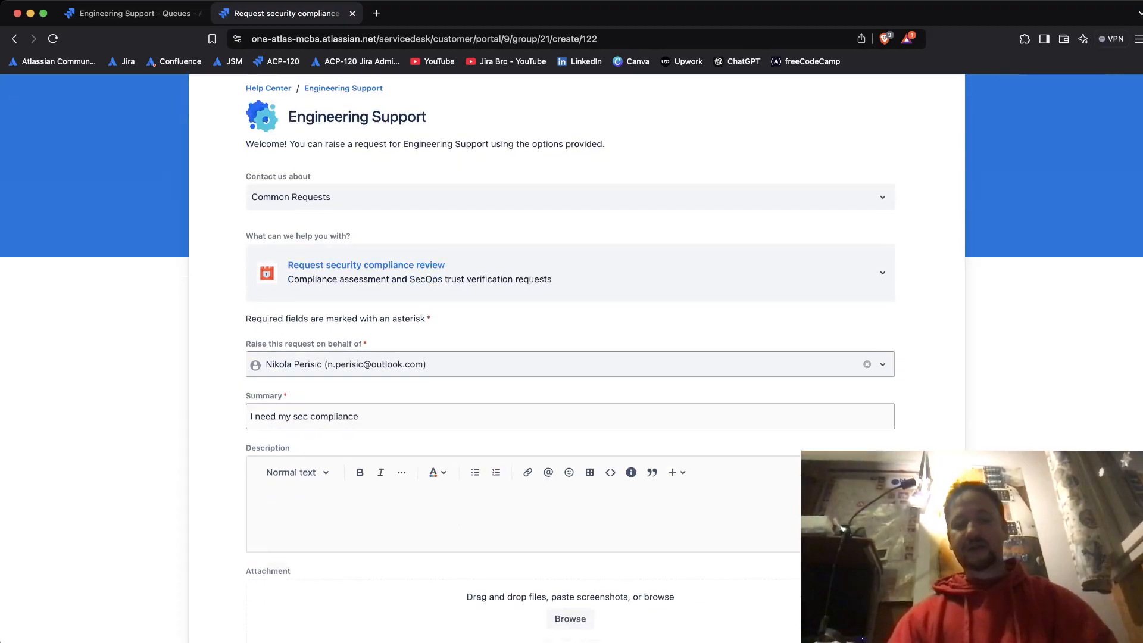
pyautogui.click(264, 571)
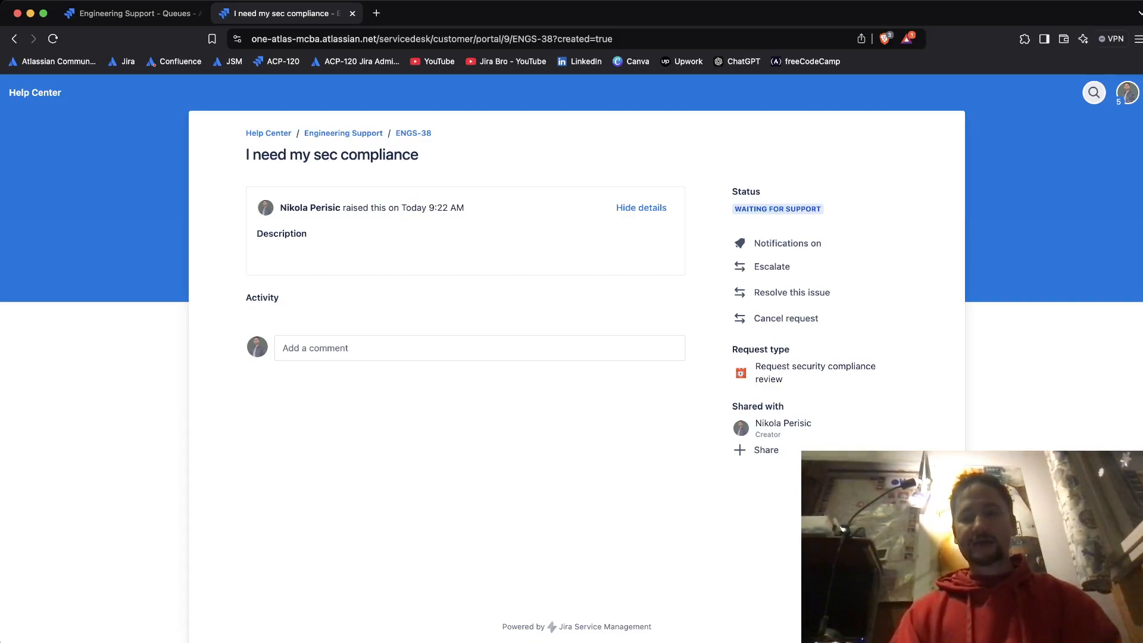
# View the list of open requests raised through the help center, then return to the submitted request
pyautogui.click(1127, 92)
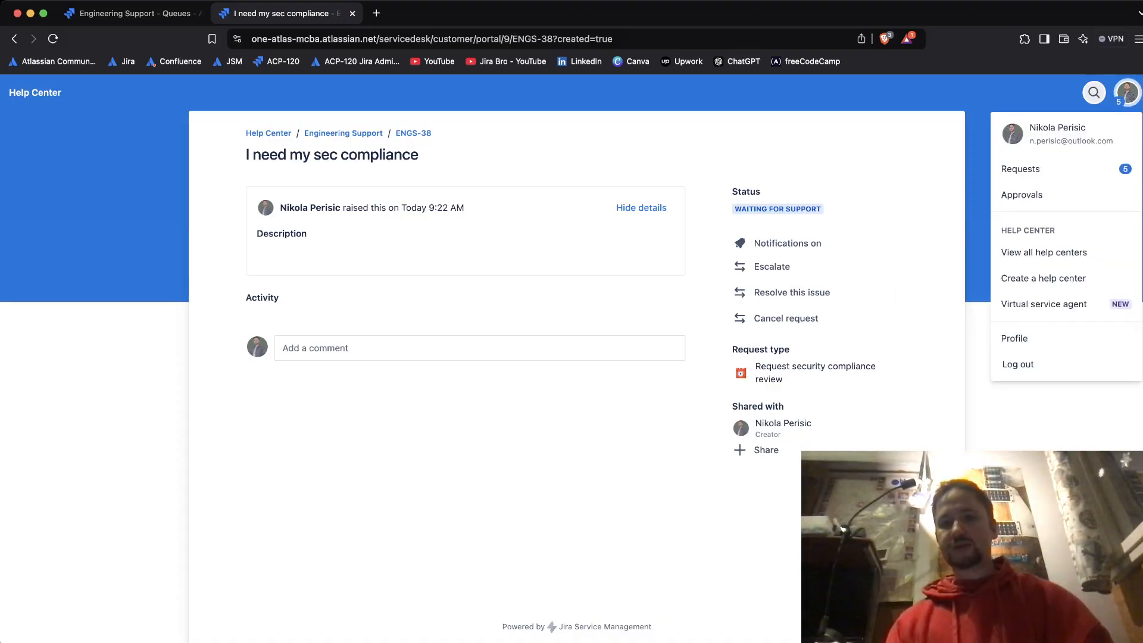
pyautogui.click(1021, 169)
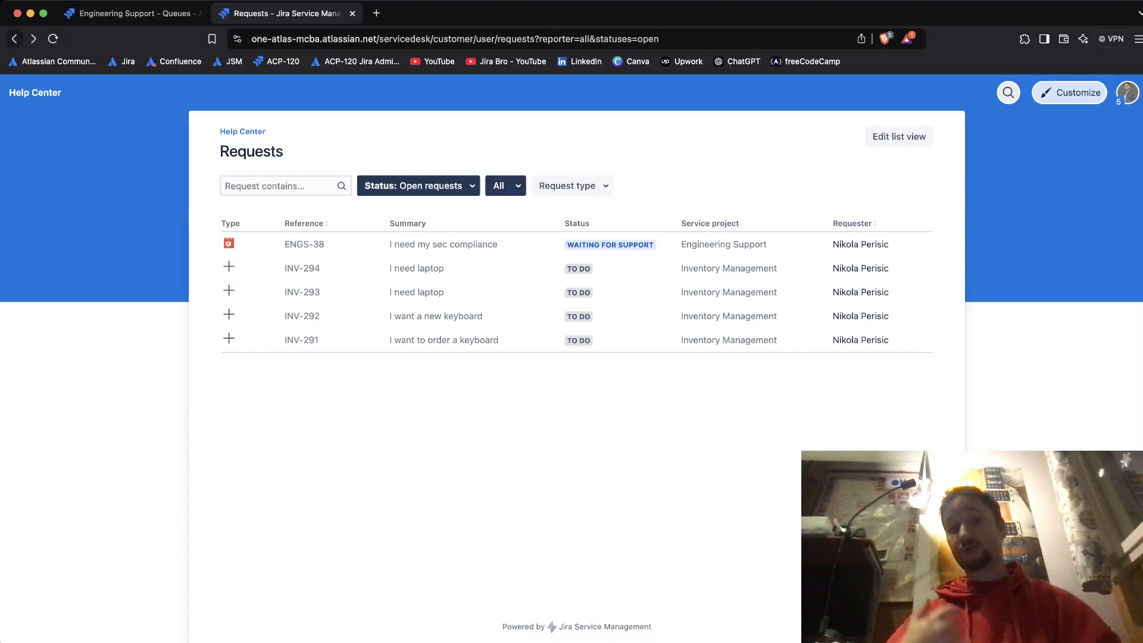
pyautogui.click(14, 39)
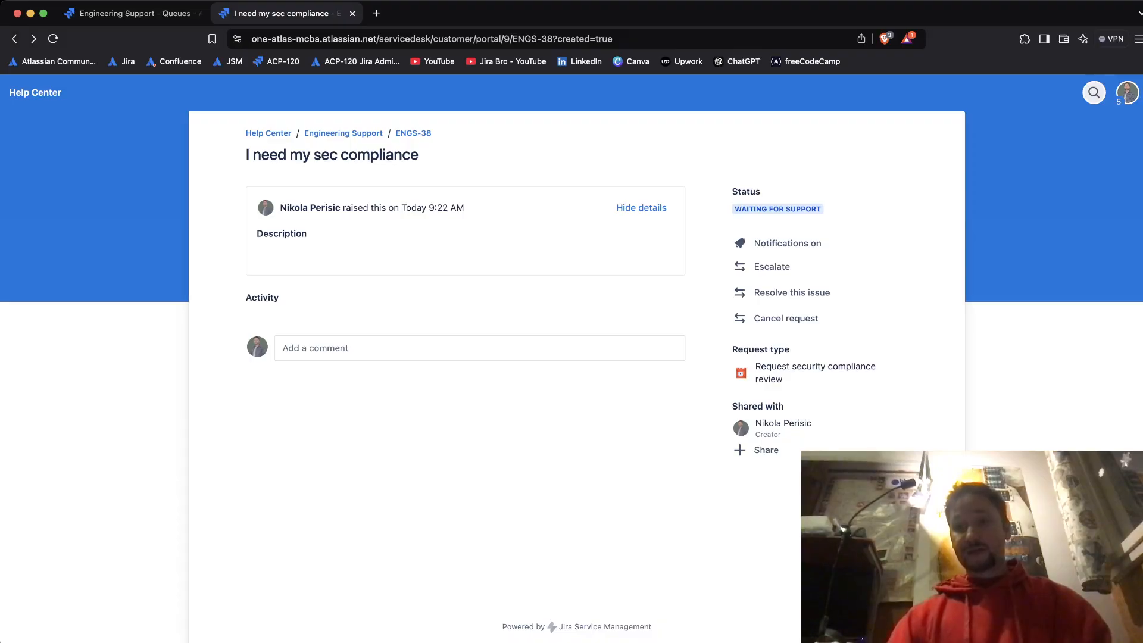
pyautogui.click(1127, 92)
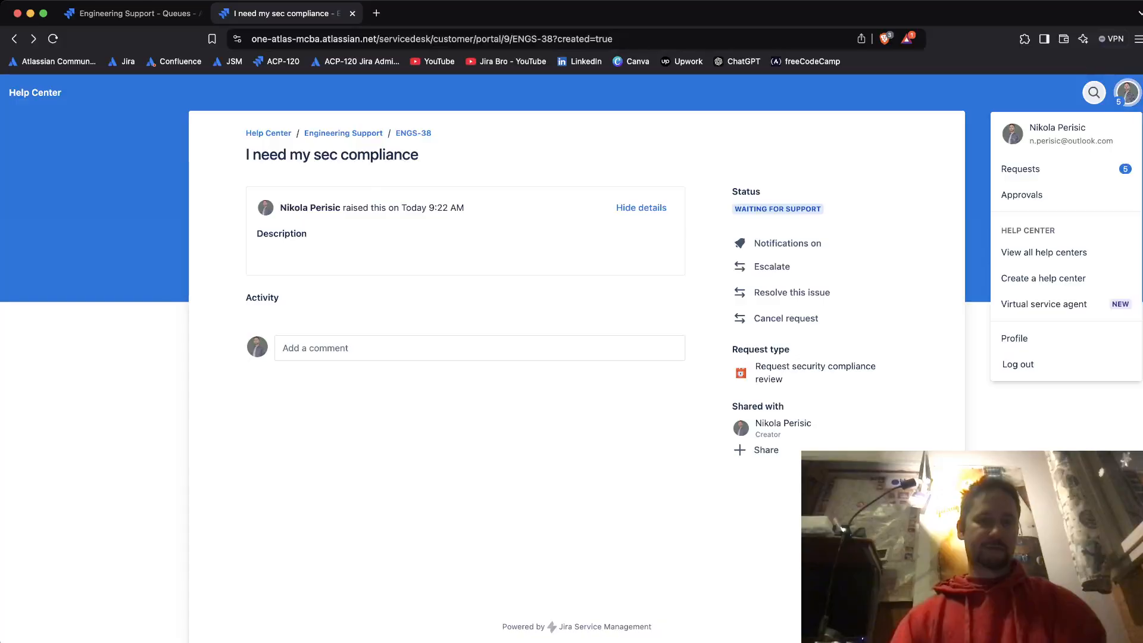
# Close the customer portal, reload the All open tickets queue and locate the new security compliance ticket
pyautogui.click(353, 14)
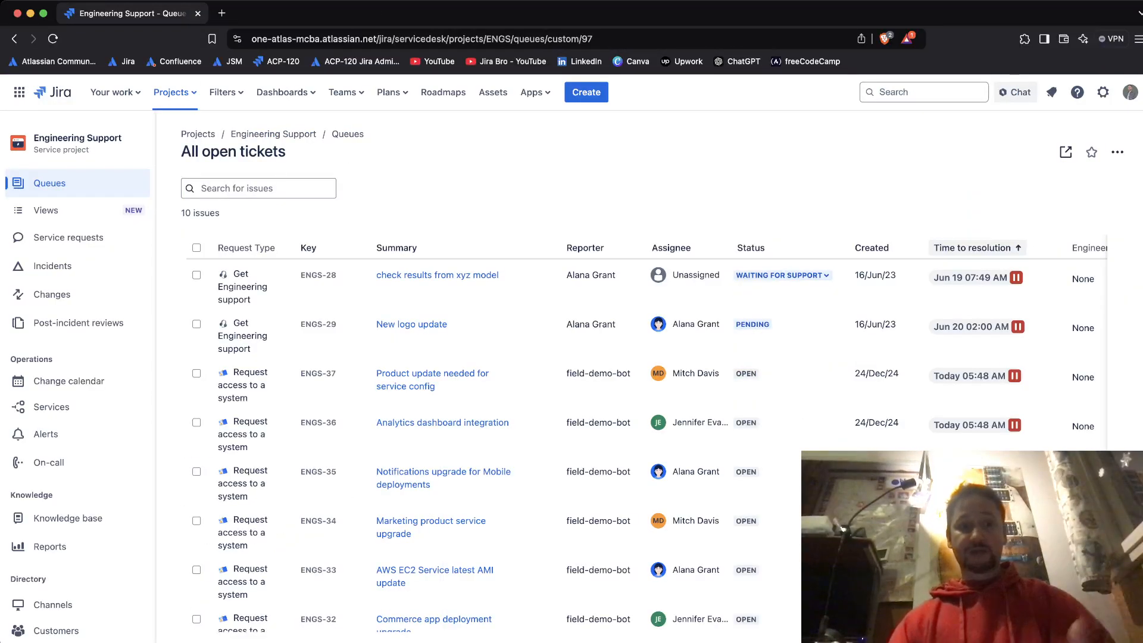
pyautogui.press('super+r')
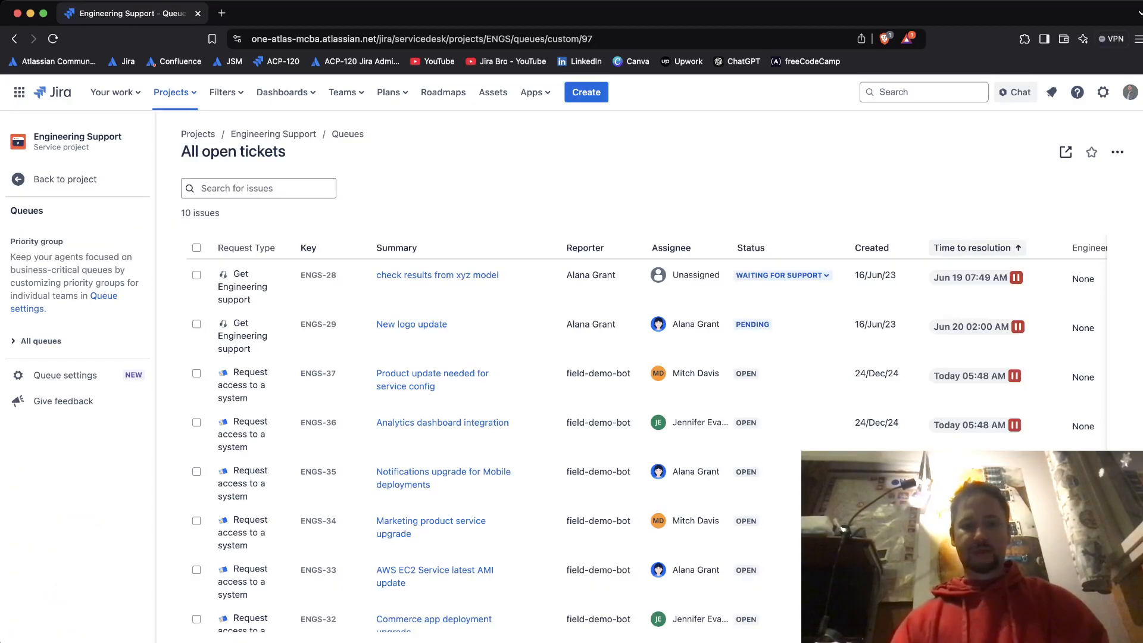
pyautogui.scroll(-4, 535, 476)
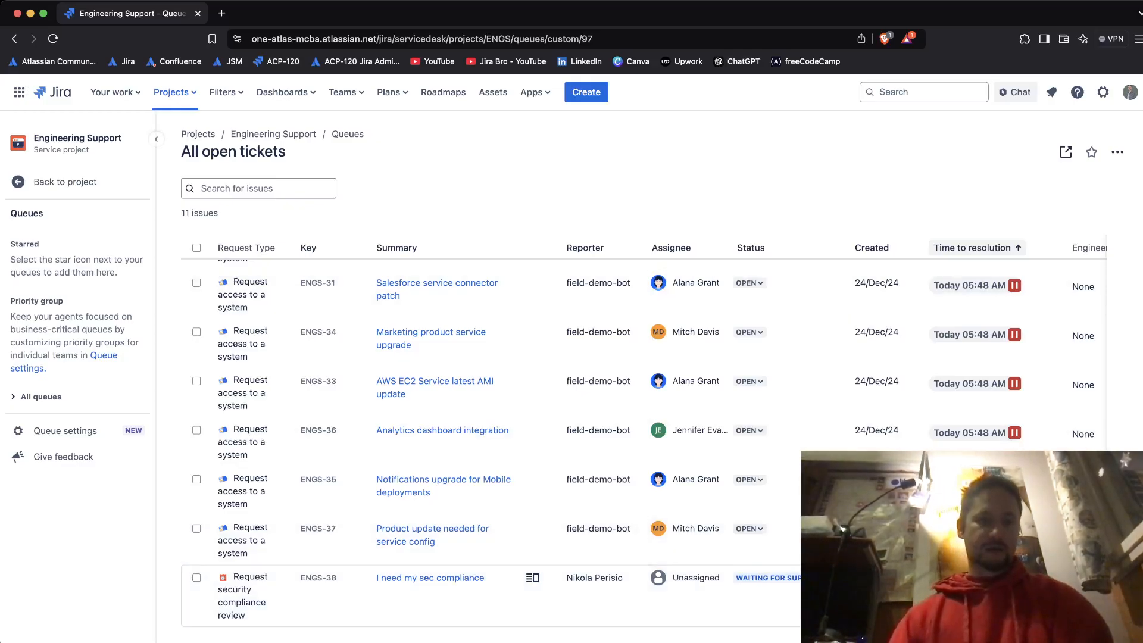
# Open the Engineering Support project's Views, look at the issues in the calendar and return to the board
pyautogui.click(65, 182)
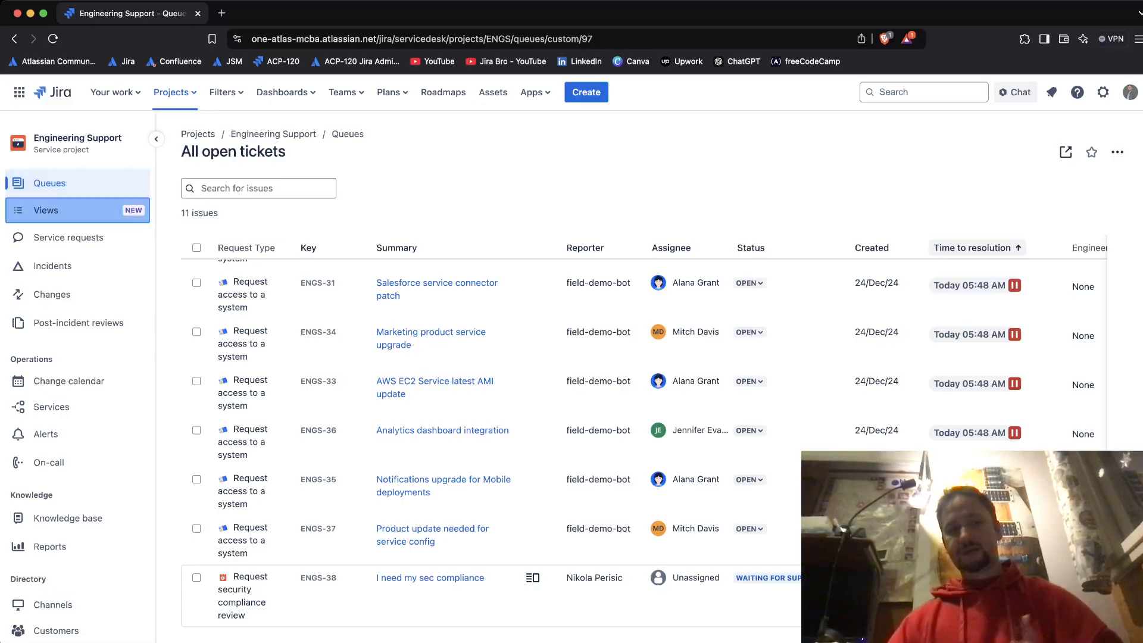
pyautogui.click(78, 210)
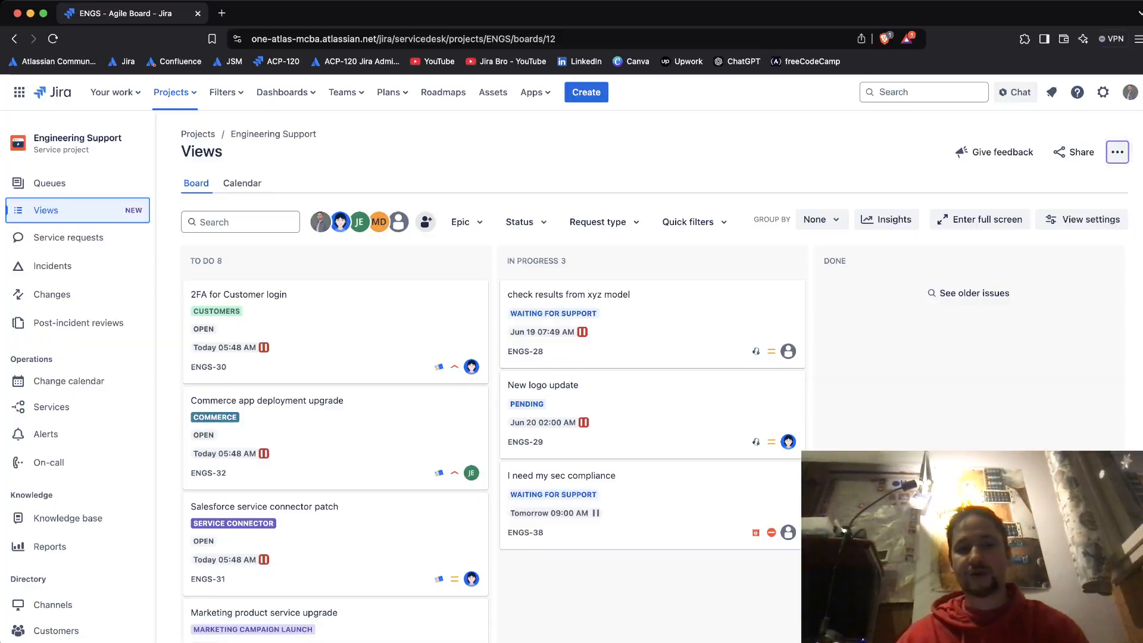
pyautogui.click(242, 183)
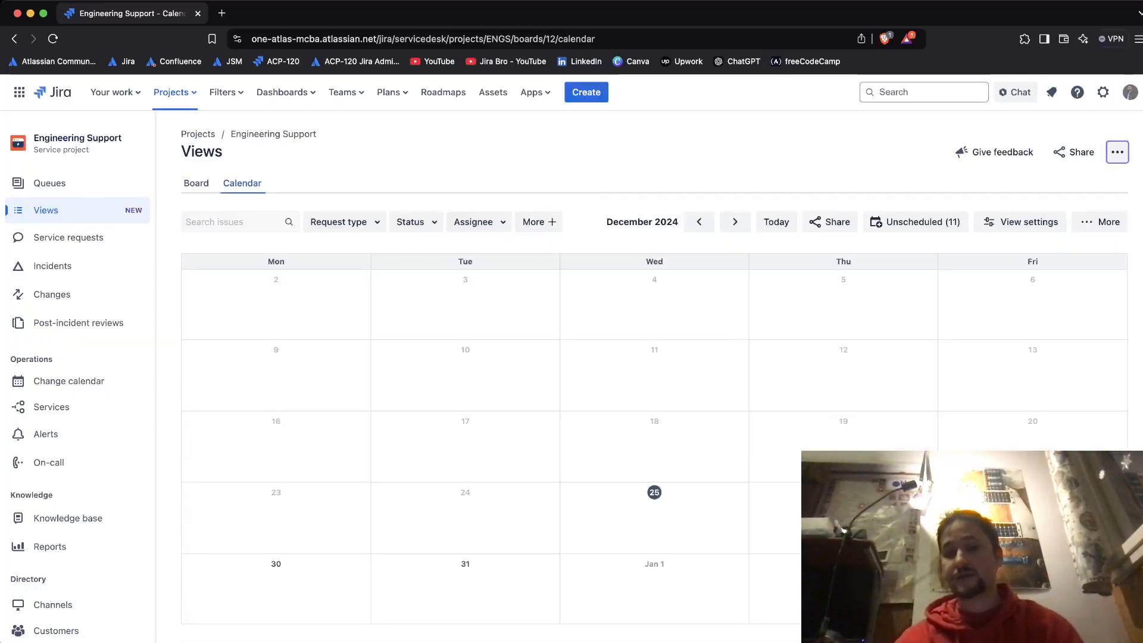
pyautogui.click(196, 183)
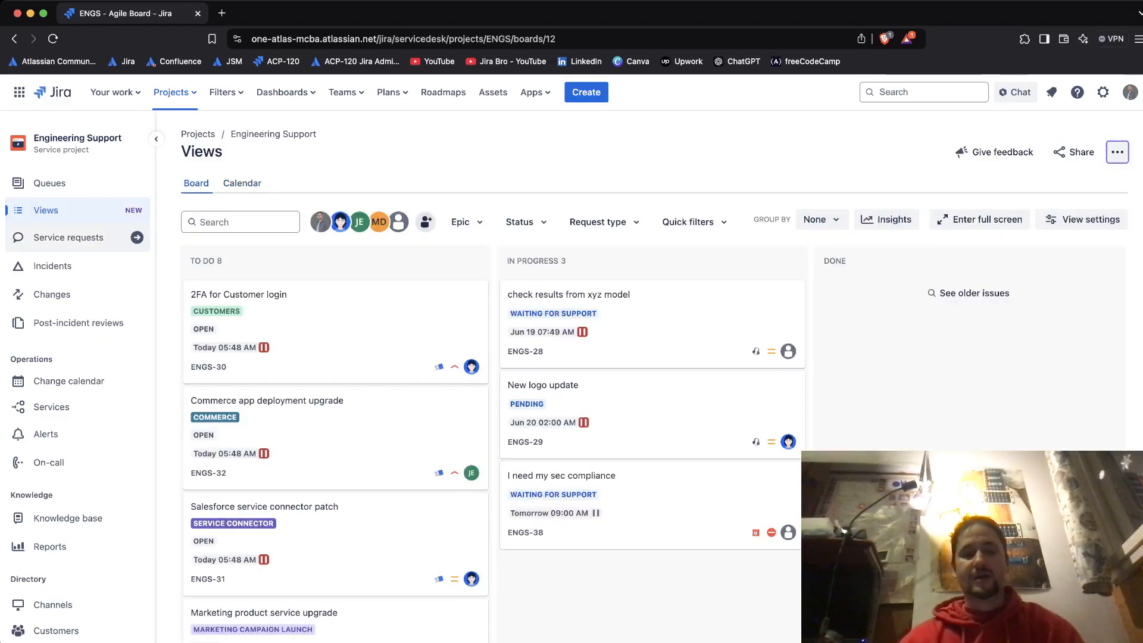
# Look into the Service requests and Post-incident reviews queue sections, returning to the main project navigation each time
pyautogui.click(68, 238)
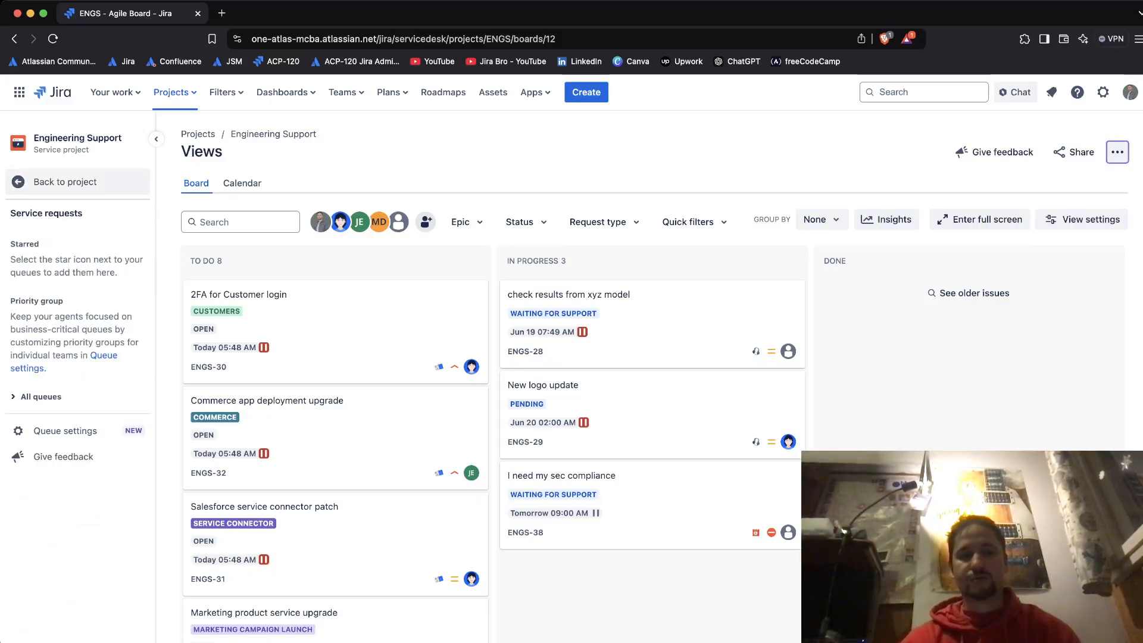
pyautogui.click(65, 182)
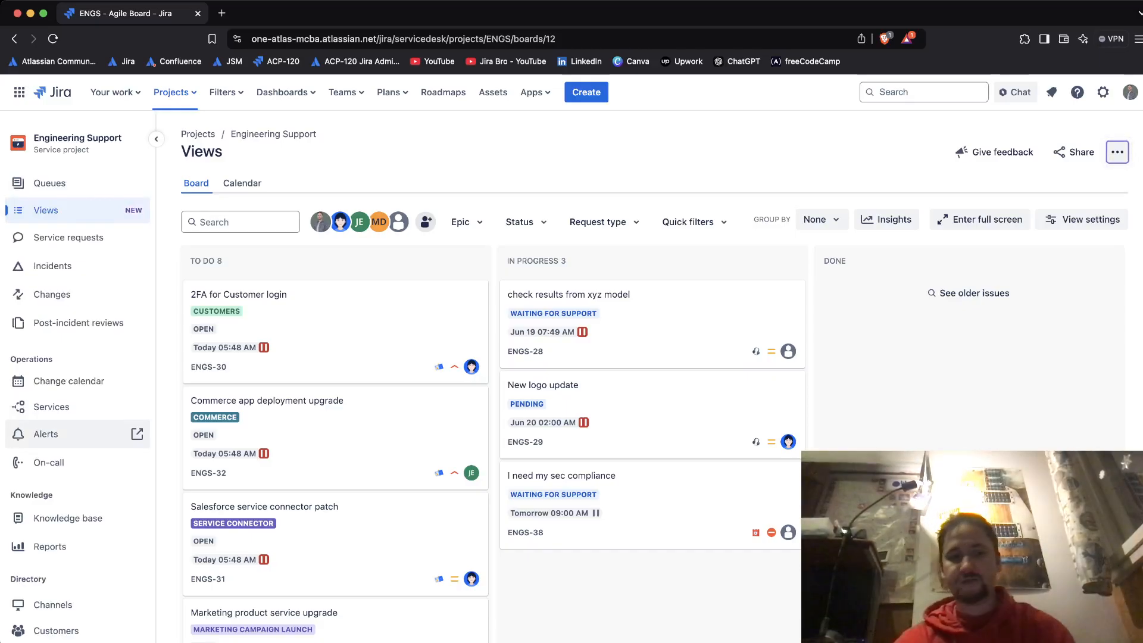
pyautogui.click(77, 323)
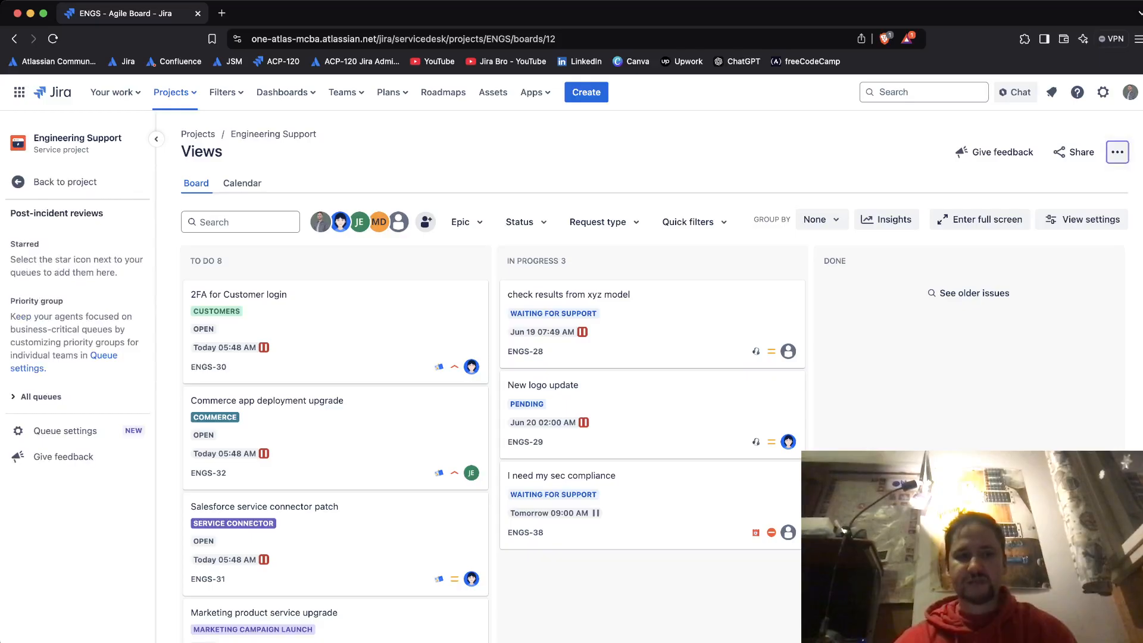
pyautogui.click(65, 182)
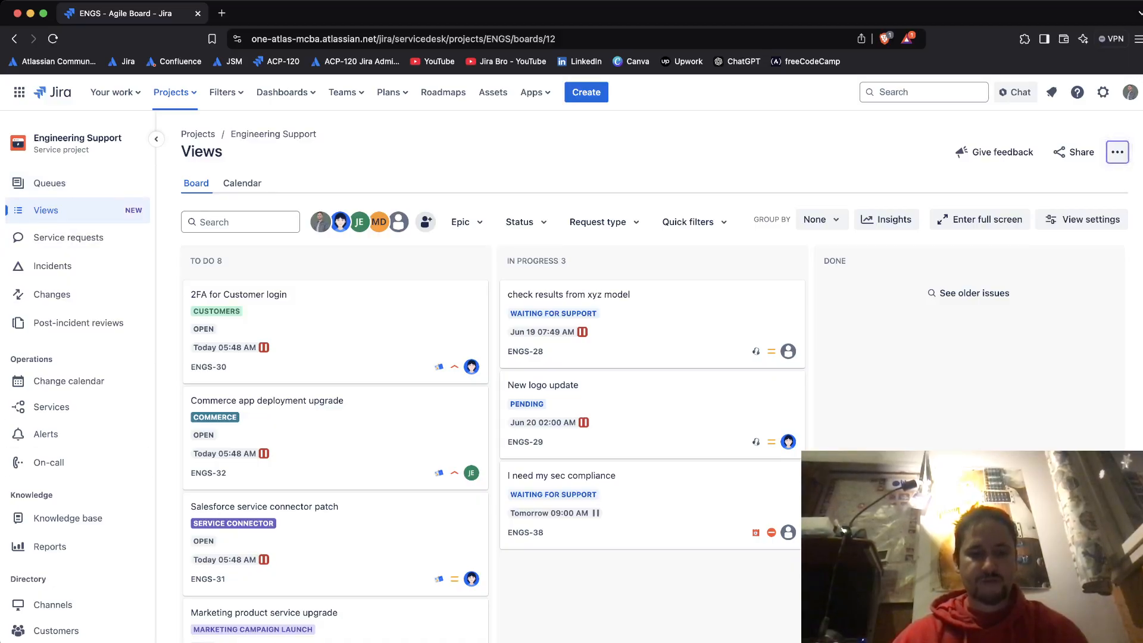
# Review the Workload, Satisfaction, Requests resolved and SLA met vs breached reports, then view the project's knowledge base articles
pyautogui.moveTo(11, 579); pyautogui.dragTo(56, 631)
pyautogui.scroll(-4, 72, 535)
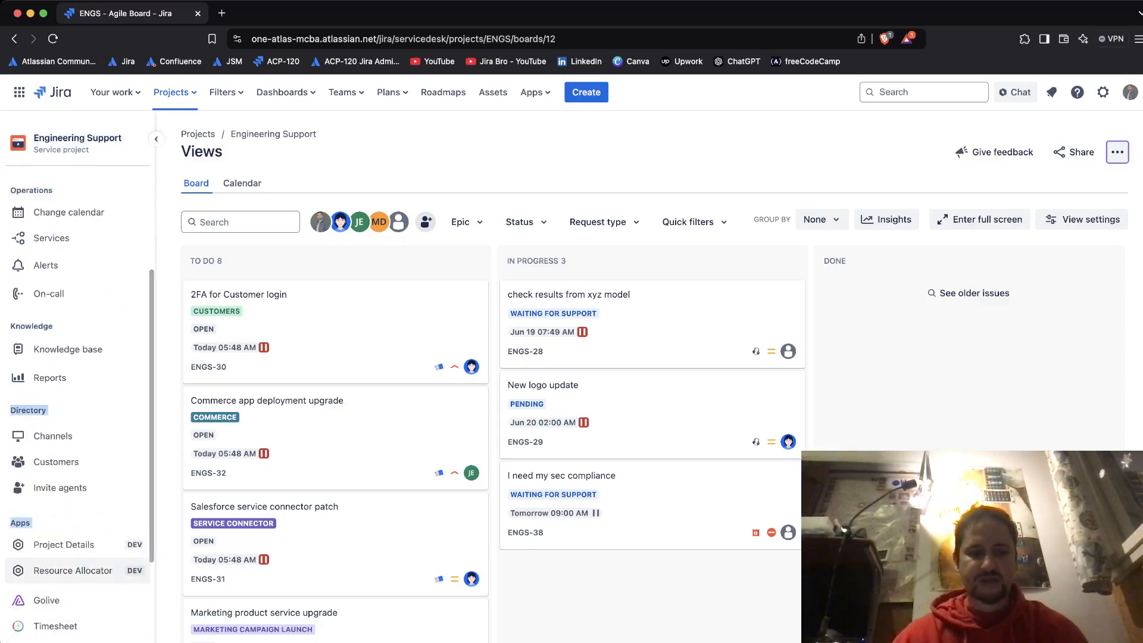
pyautogui.click(83, 411)
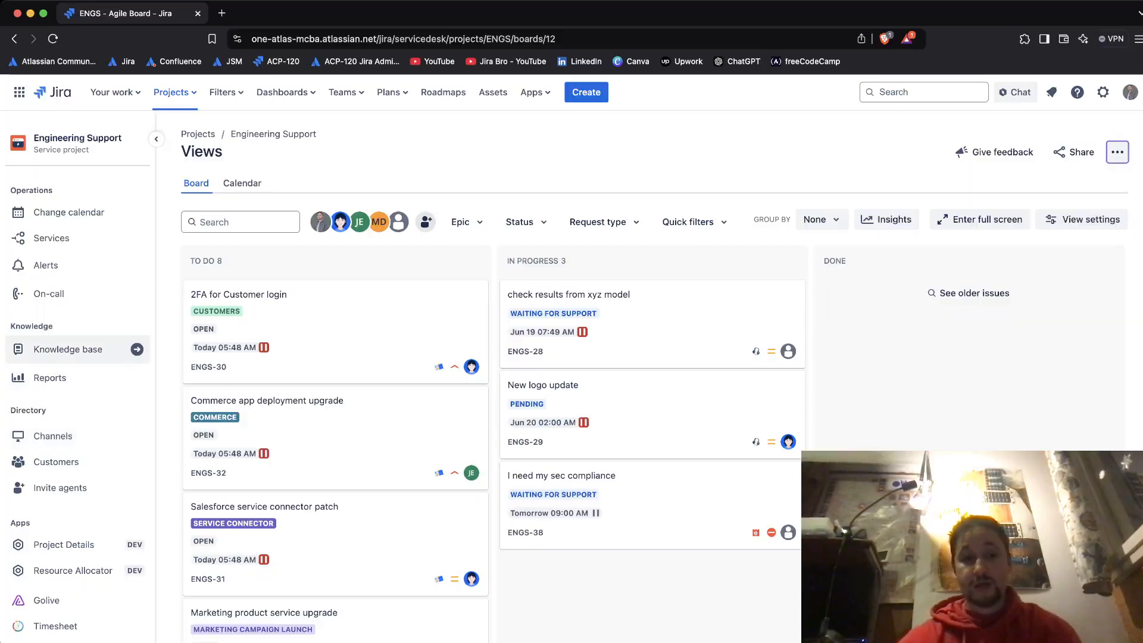
pyautogui.click(49, 377)
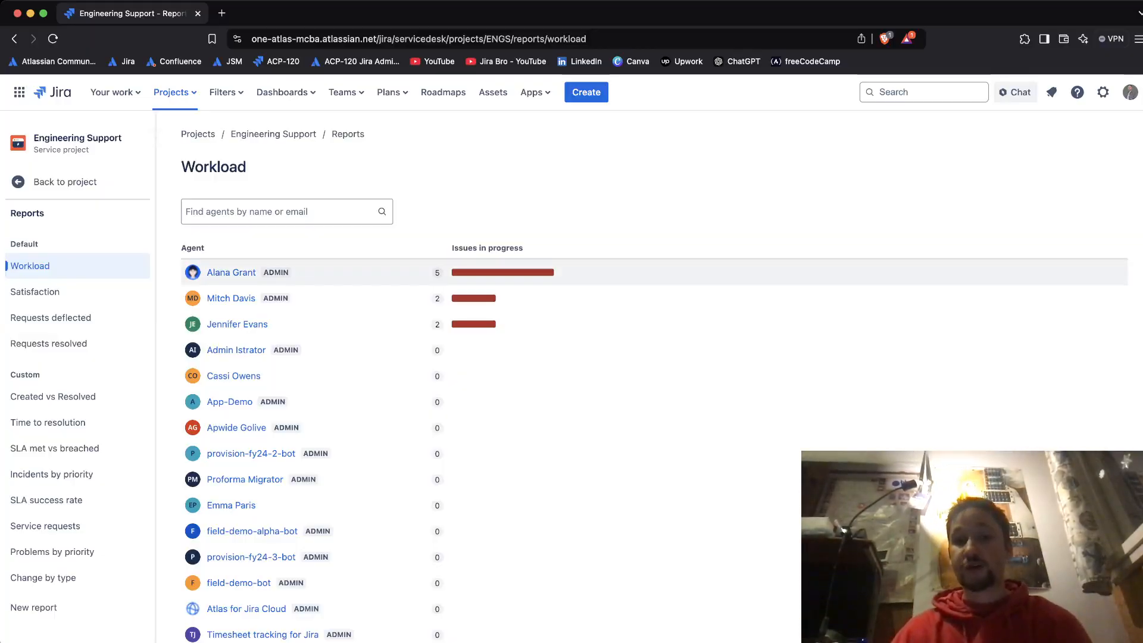
pyautogui.moveTo(476, 272)
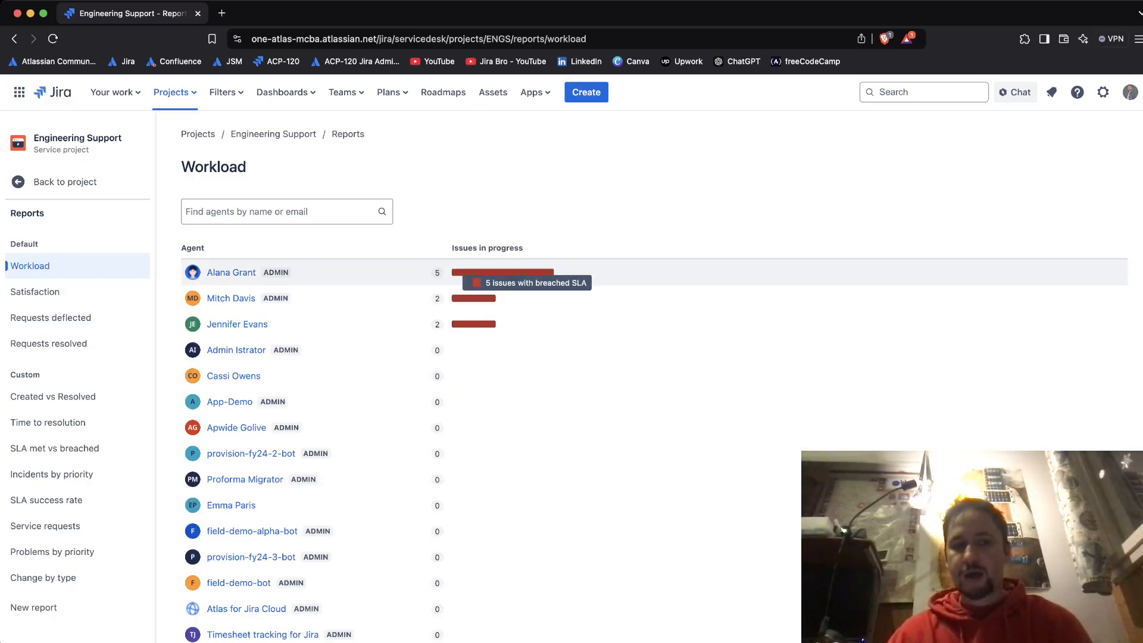
pyautogui.click(35, 291)
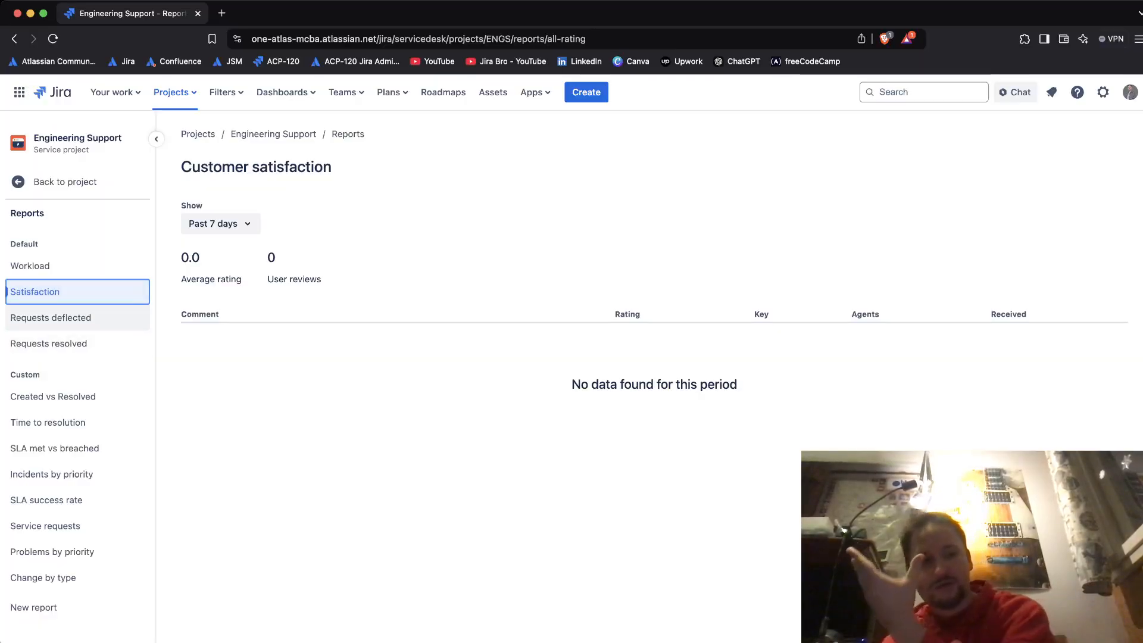
pyautogui.click(49, 344)
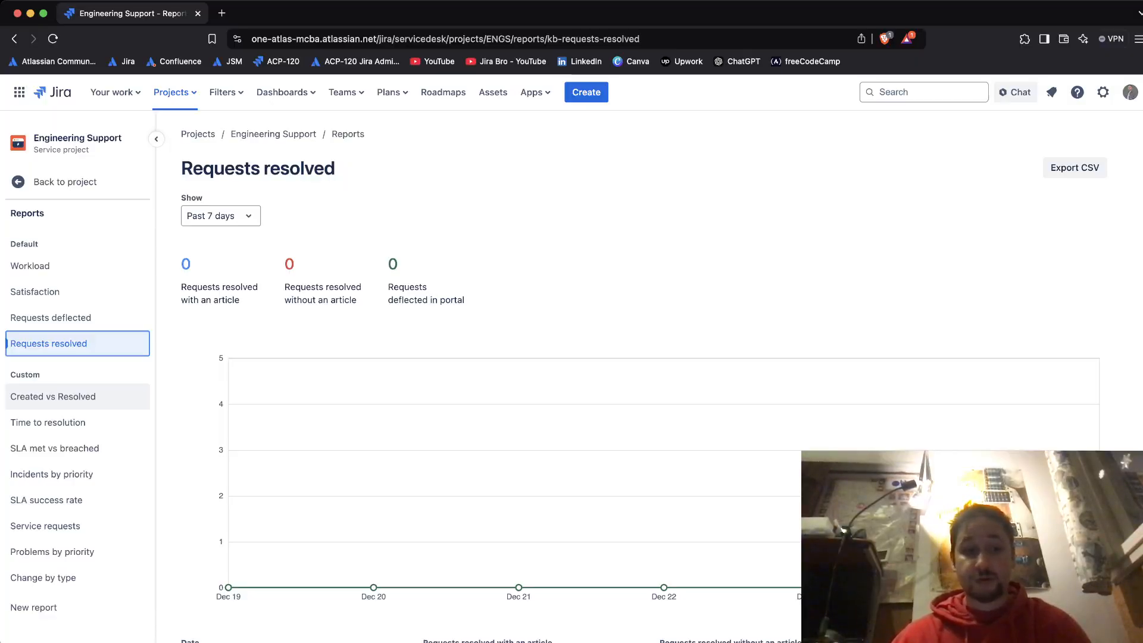
pyautogui.click(55, 448)
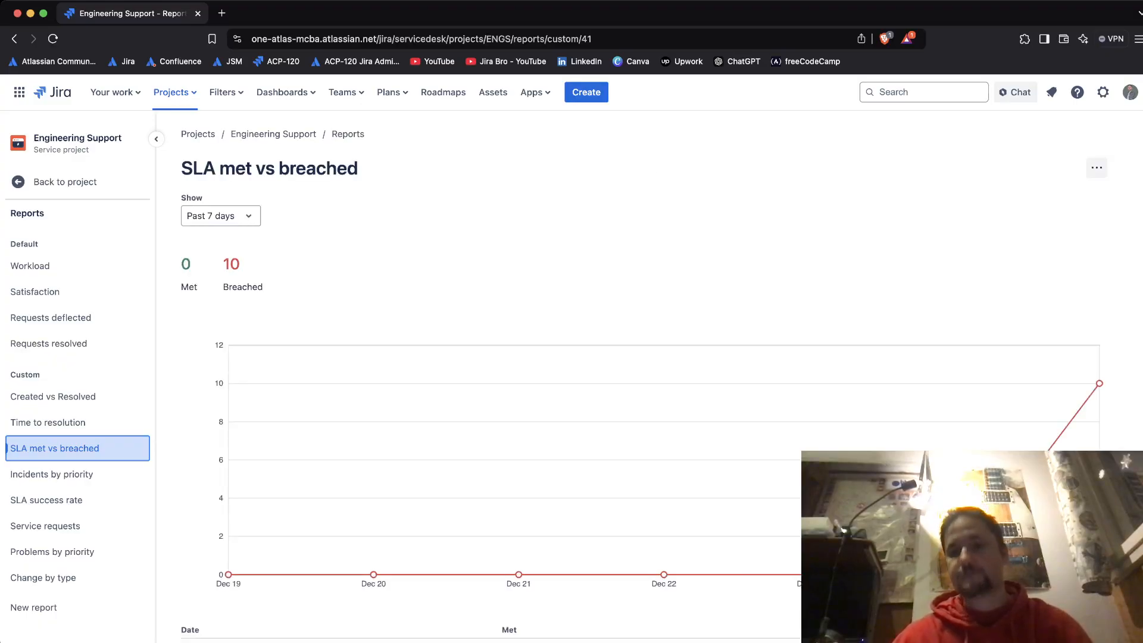
pyautogui.click(59, 181)
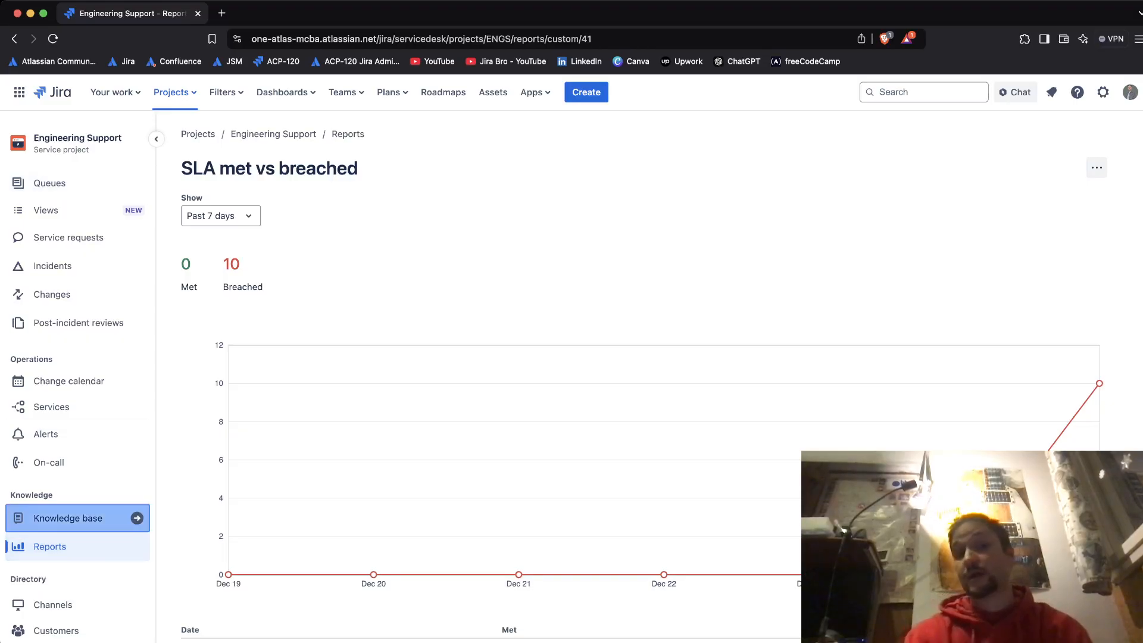
pyautogui.click(67, 518)
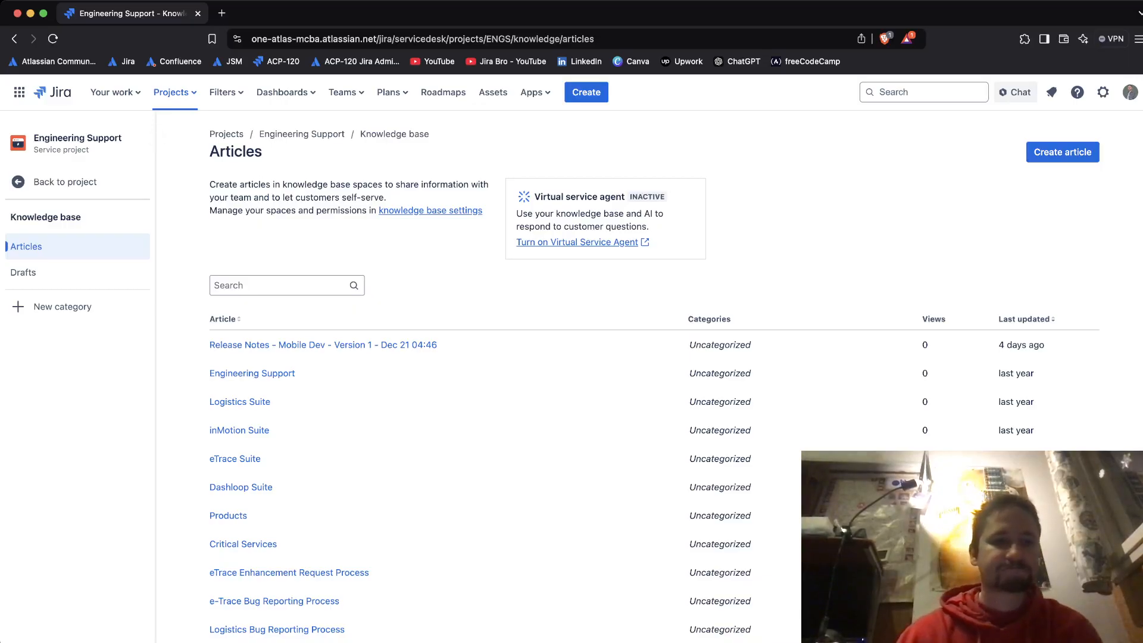
# Open the Procurement business project from the full list of projects
pyautogui.click(172, 92)
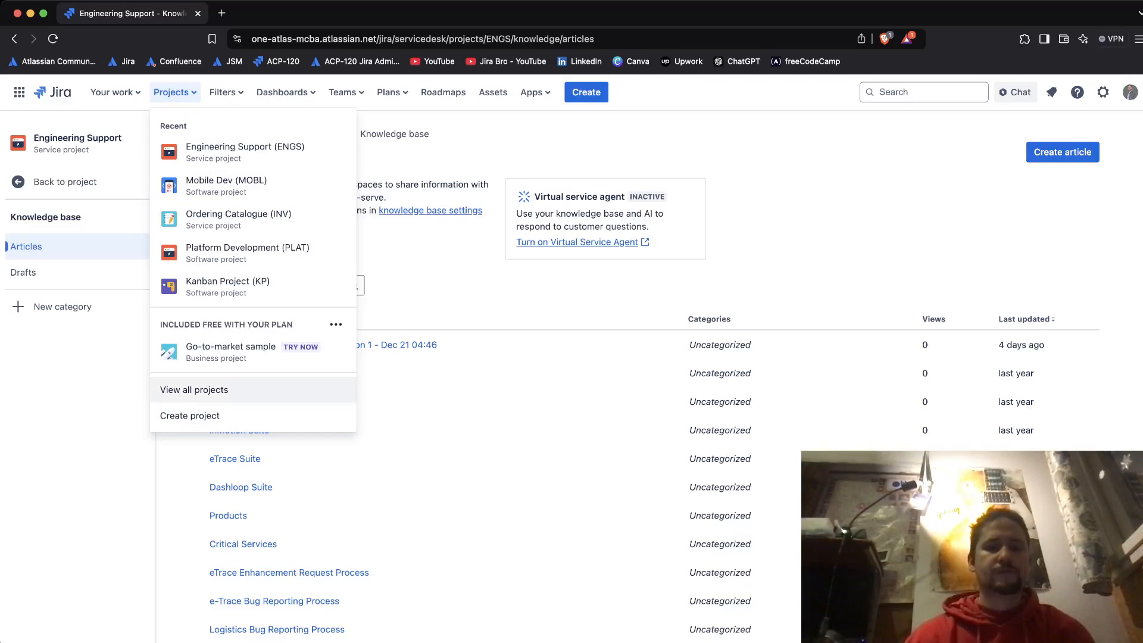
pyautogui.click(194, 389)
pyautogui.scroll(-1, 119, 397)
pyautogui.scroll(-5, 119, 396)
pyautogui.scroll(-3, 119, 396)
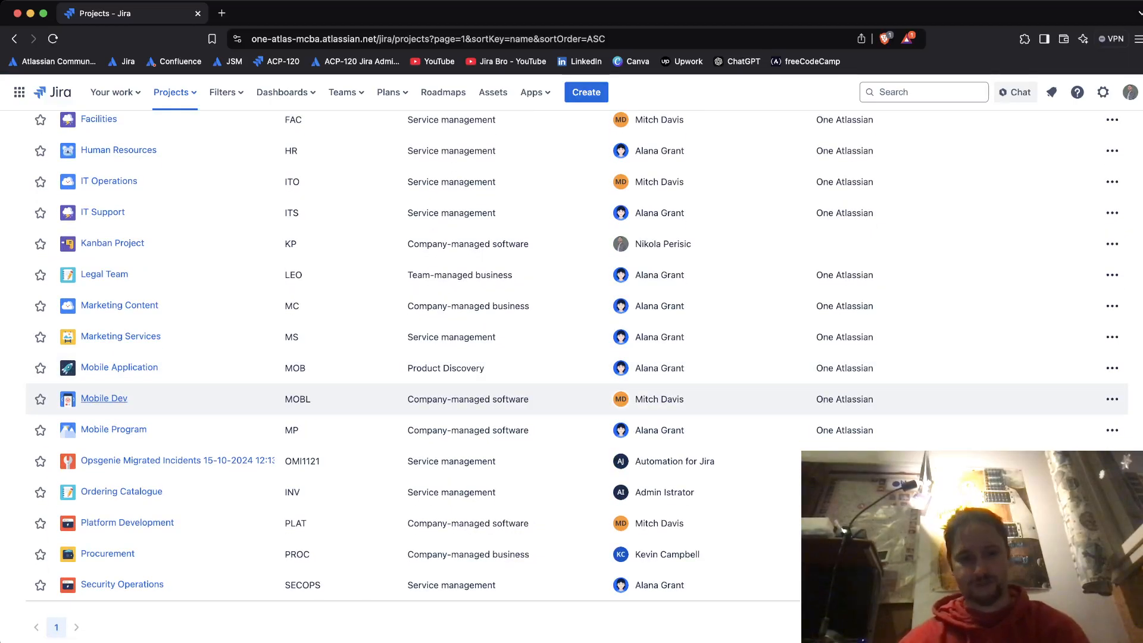
pyautogui.click(108, 554)
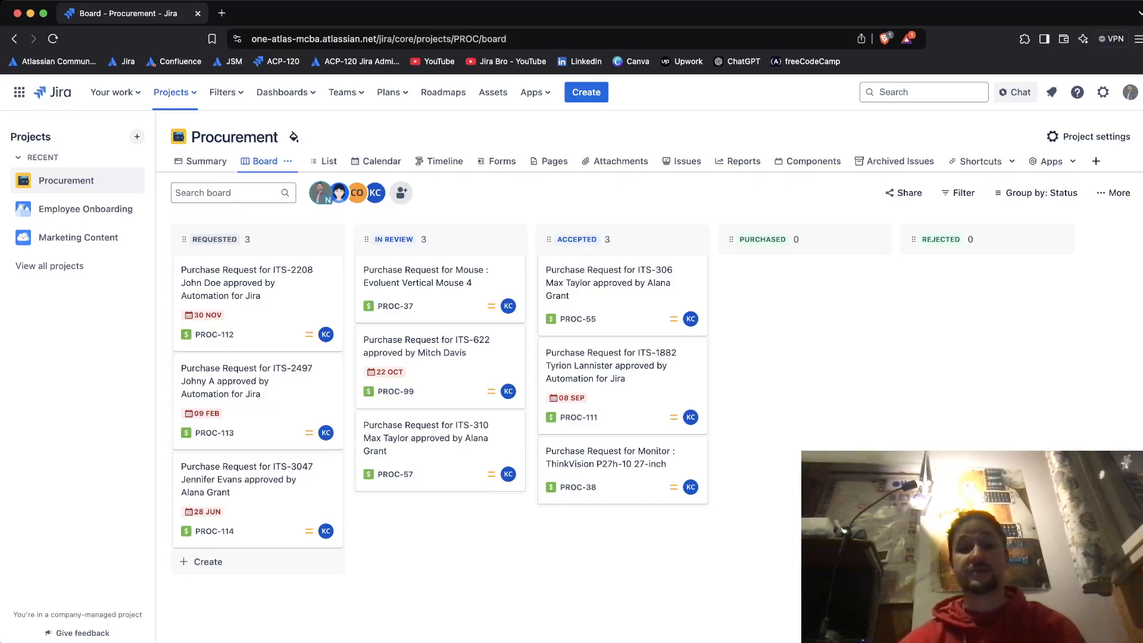
# View Procurement's issue list, try placing the List view ahead of Board and restore the original view order
pyautogui.click(329, 161)
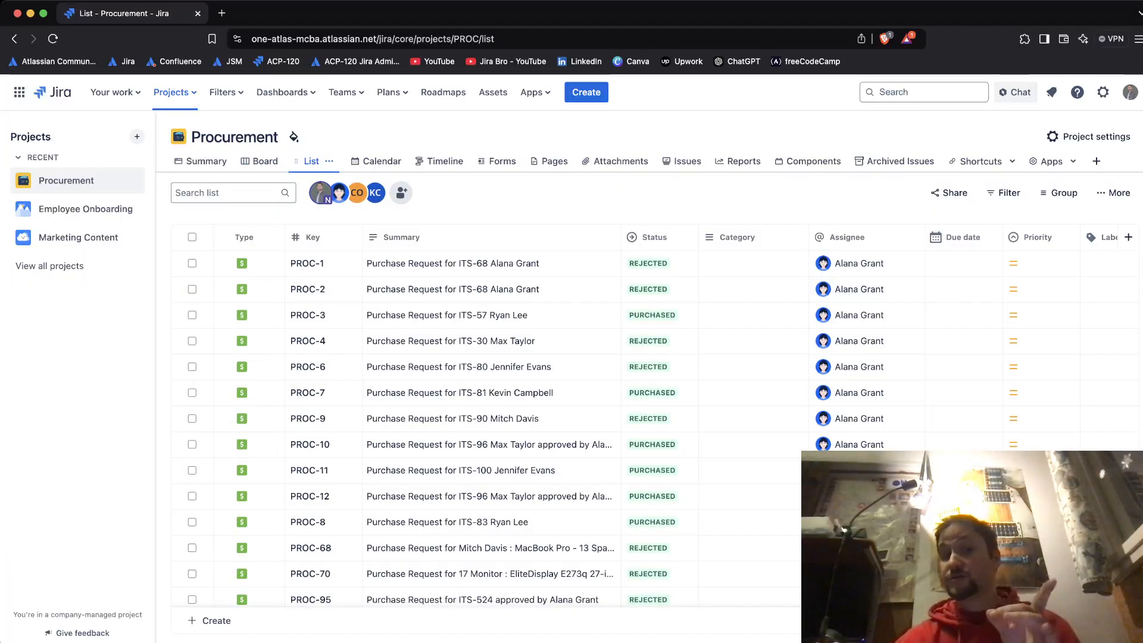
pyautogui.moveTo(312, 162); pyautogui.dragTo(241, 161)
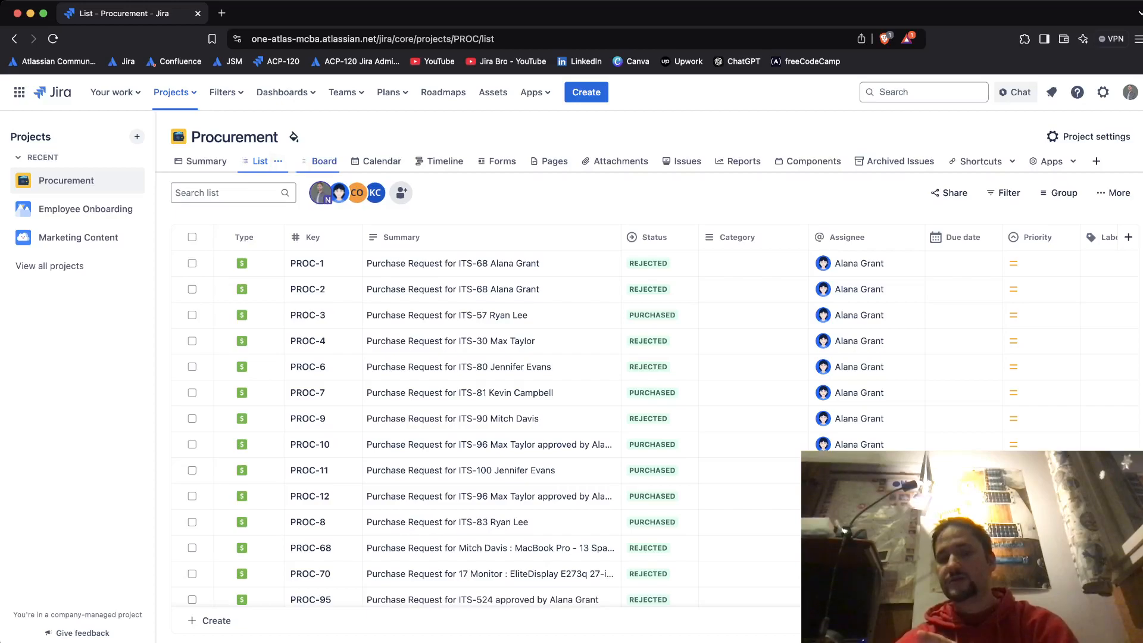
pyautogui.moveTo(309, 161); pyautogui.dragTo(247, 161)
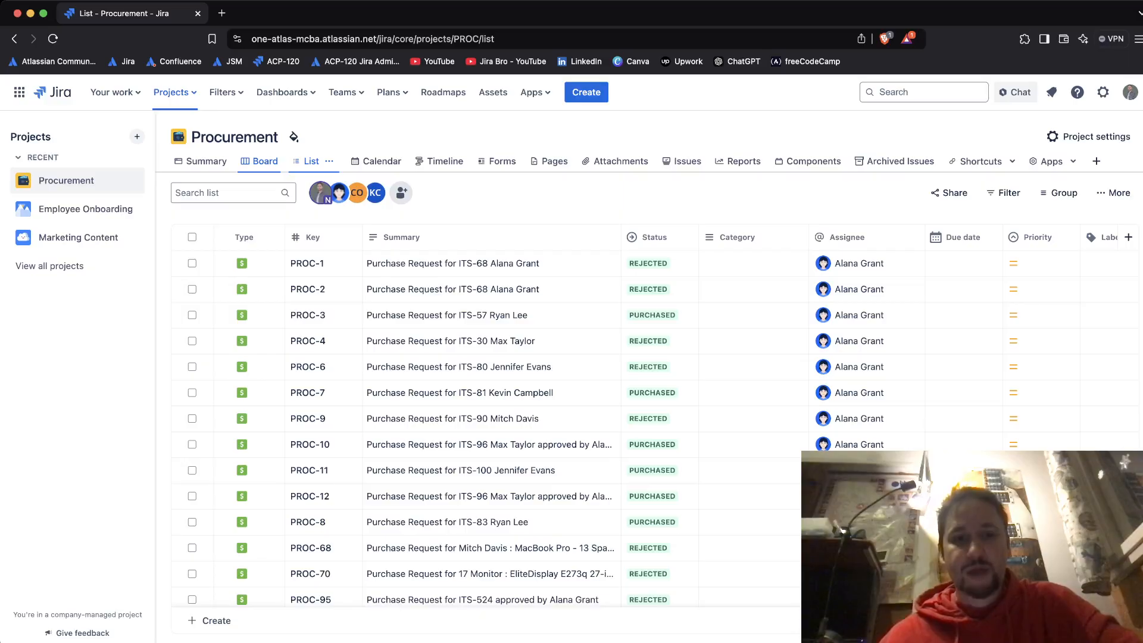
# Look through the Procurement project's timeline, stored forms and Confluence project pages
pyautogui.click(445, 161)
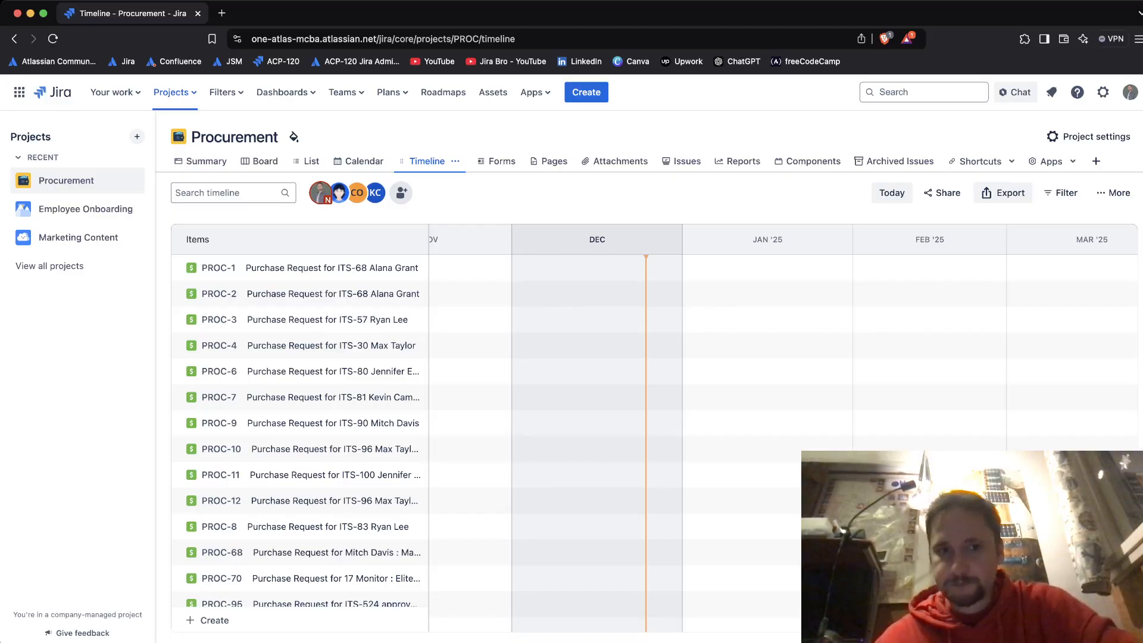
pyautogui.click(484, 161)
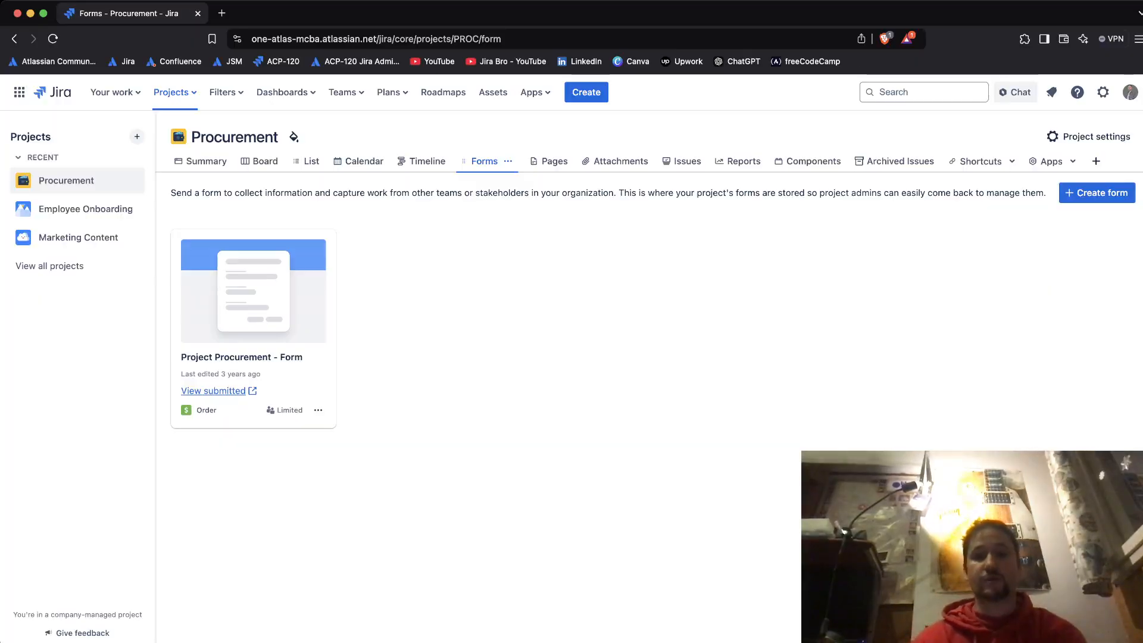
pyautogui.click(539, 161)
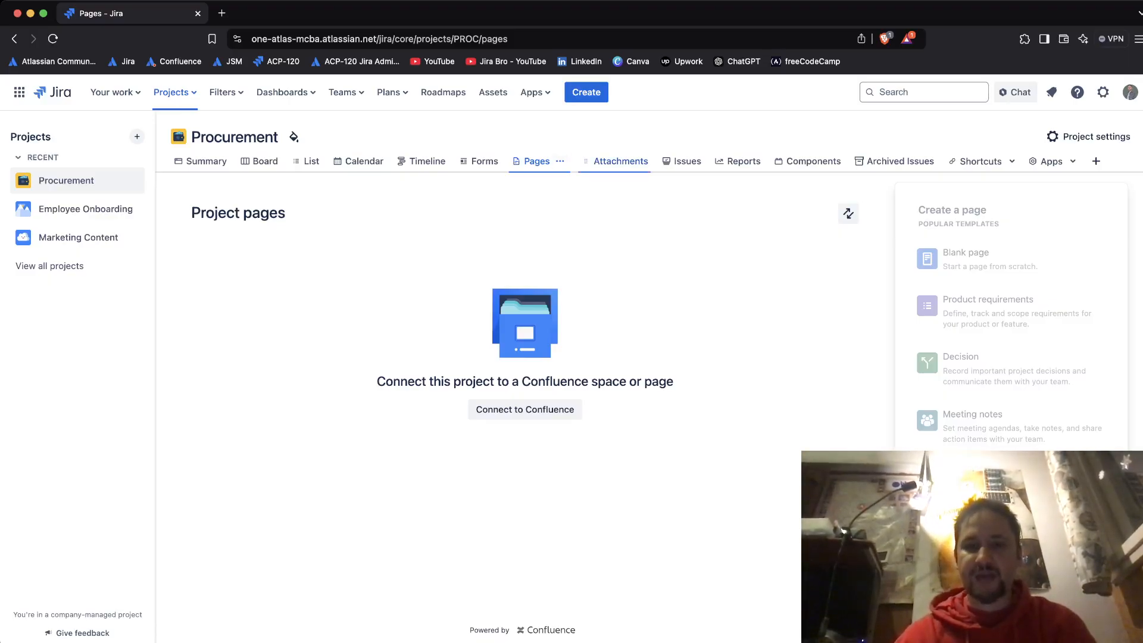
# Filter the Procurement project's attachments by one person who added them and by the PDFs attachment type
pyautogui.click(615, 161)
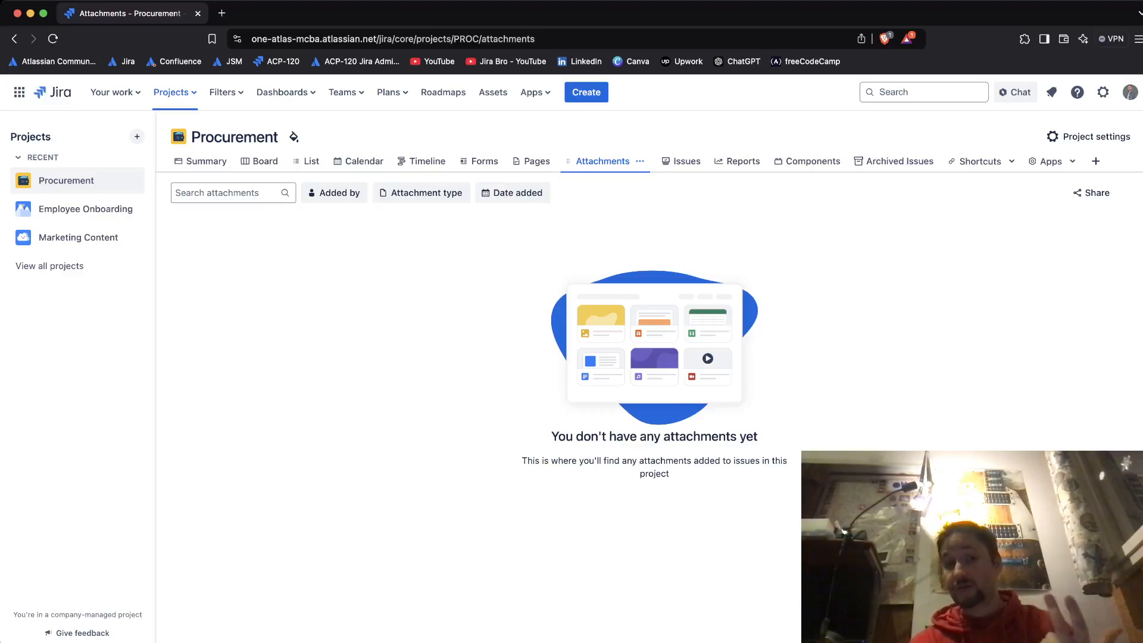
pyautogui.click(334, 193)
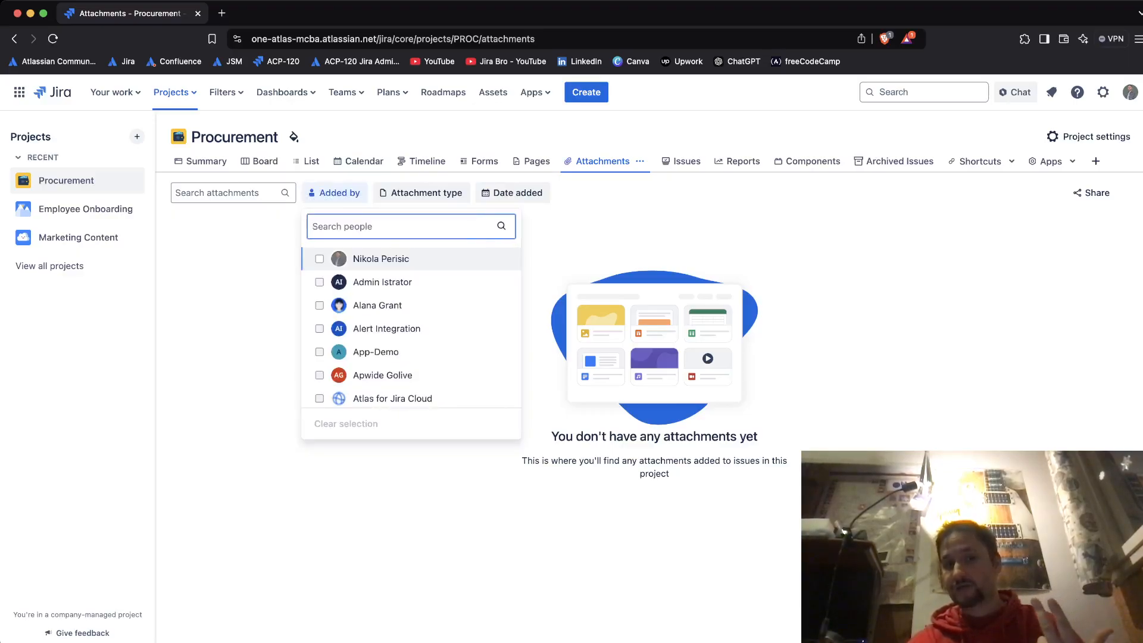
pyautogui.click(363, 306)
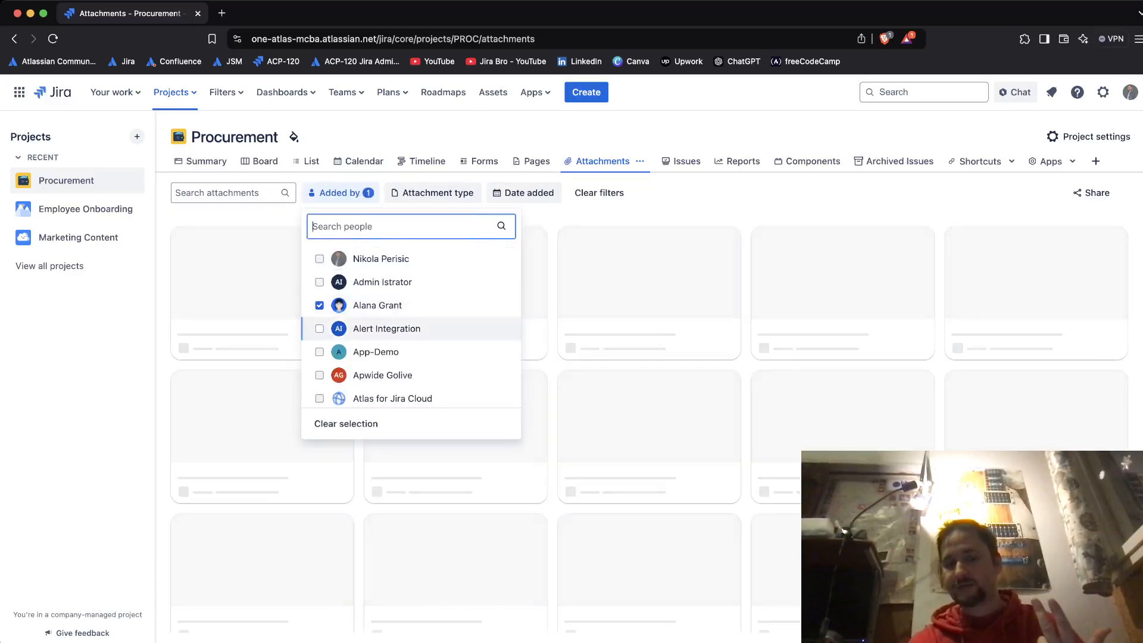
pyautogui.click(266, 331)
pyautogui.click(432, 193)
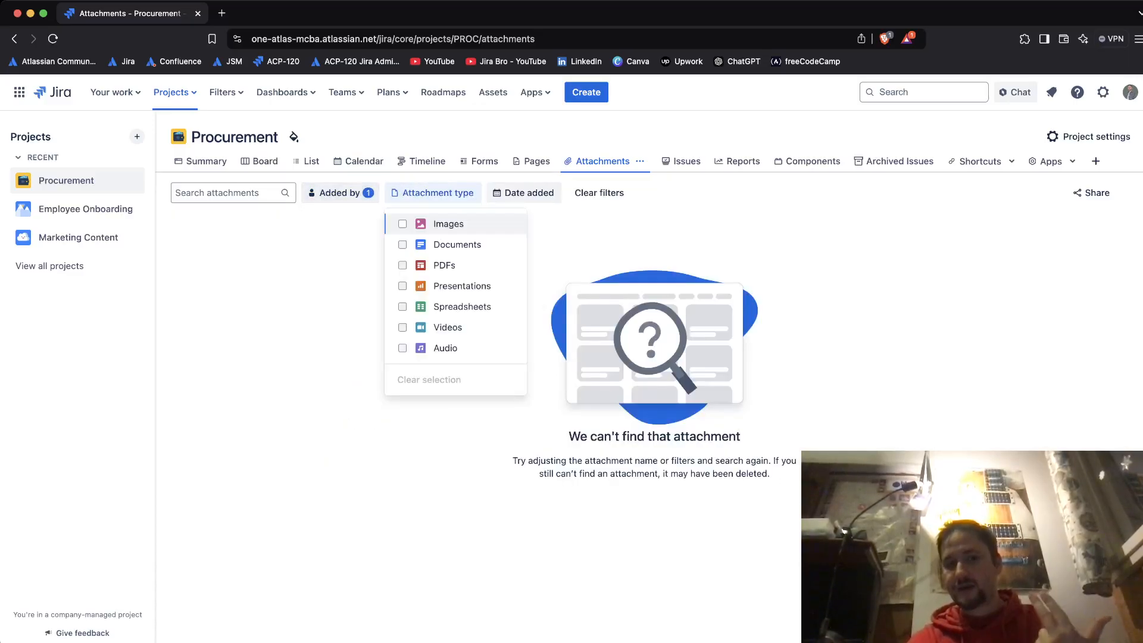
pyautogui.click(420, 265)
pyautogui.click(300, 310)
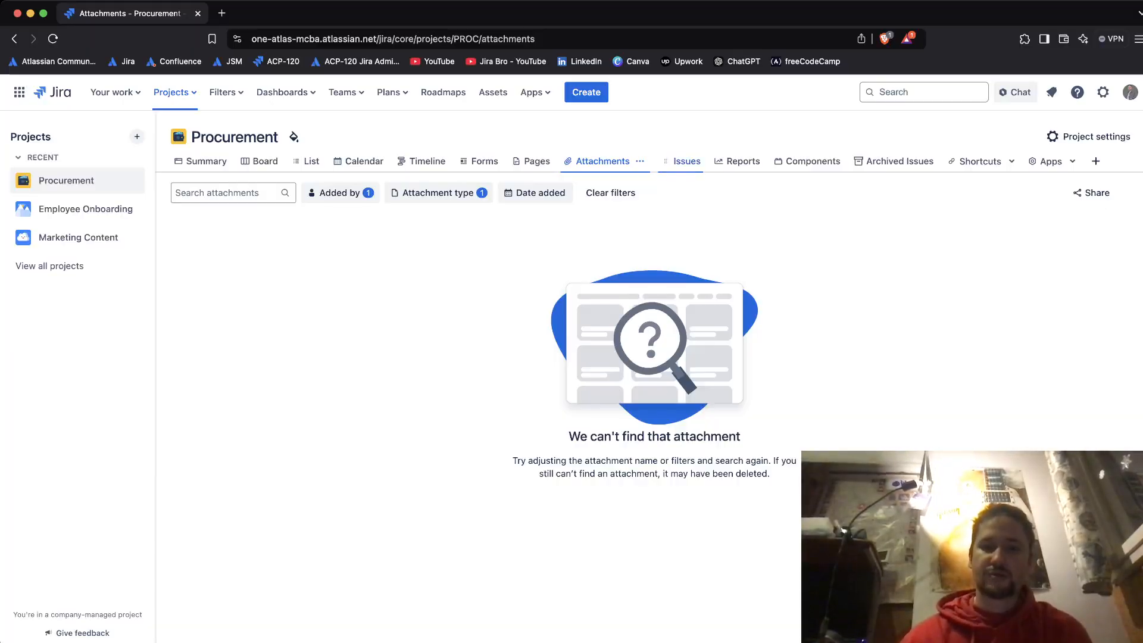
# Look through the Procurement project's issues, available reports, components and archived issues
pyautogui.click(670, 161)
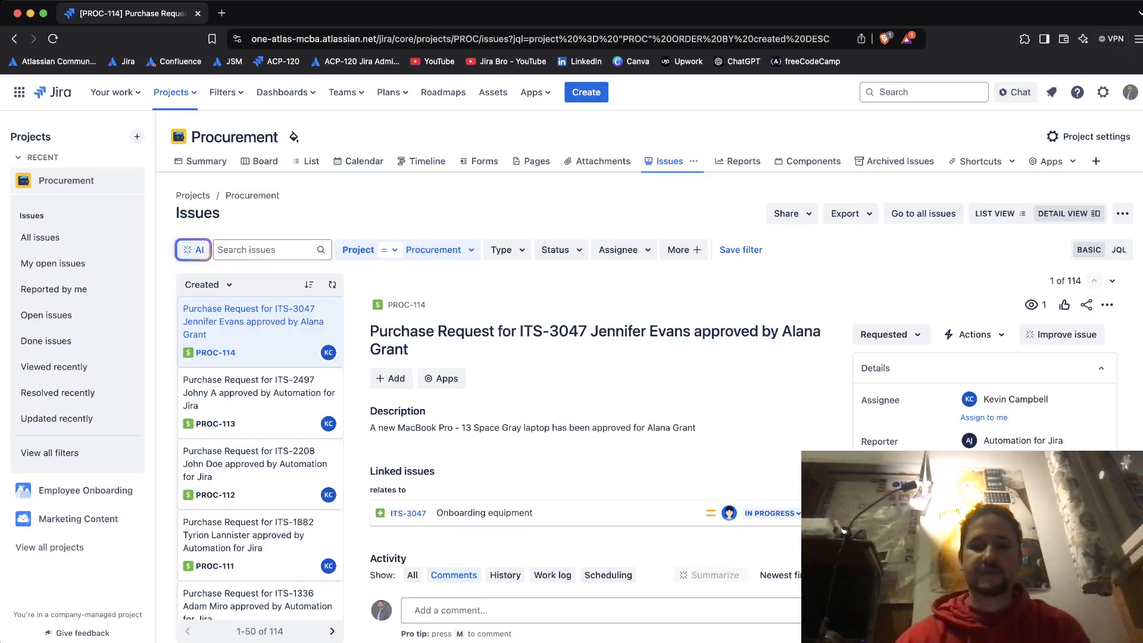
pyautogui.click(738, 162)
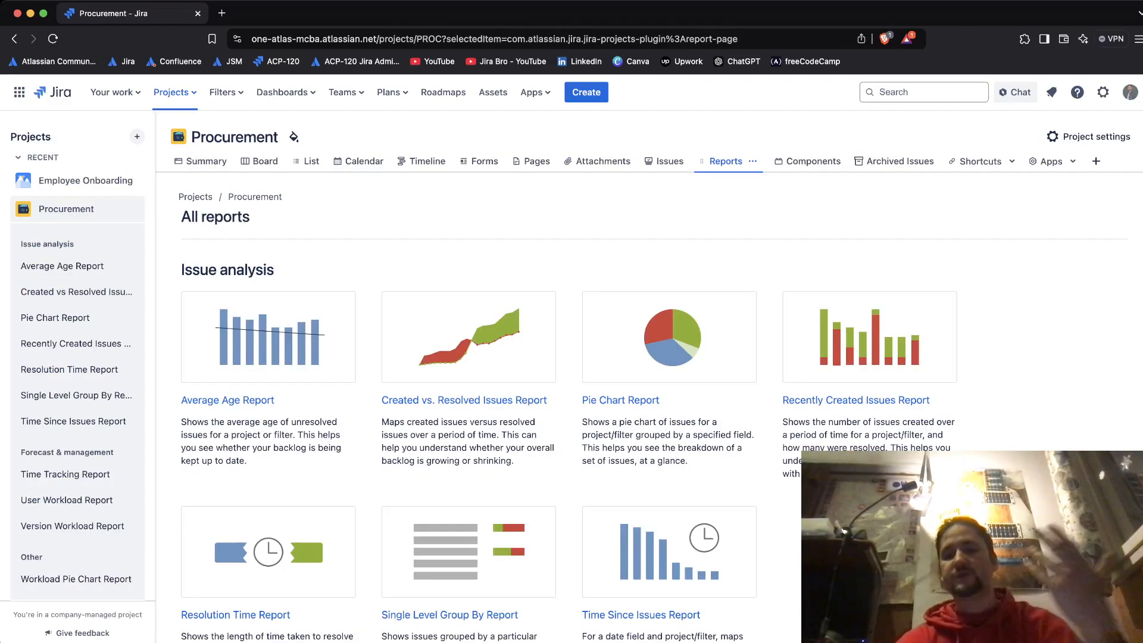
pyautogui.click(813, 161)
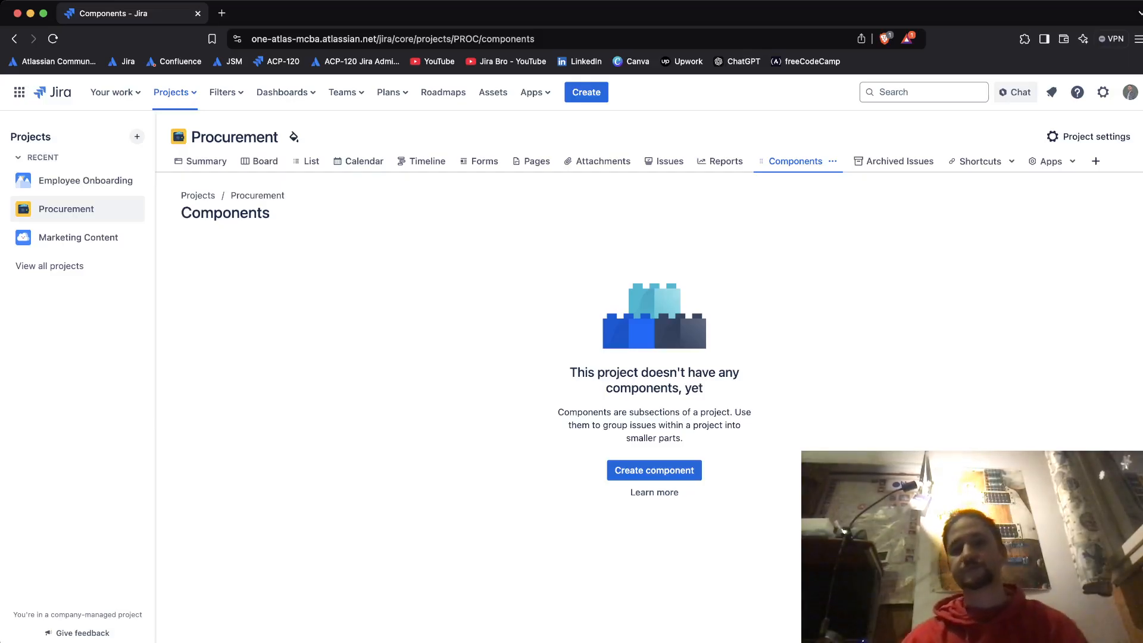
pyautogui.click(899, 160)
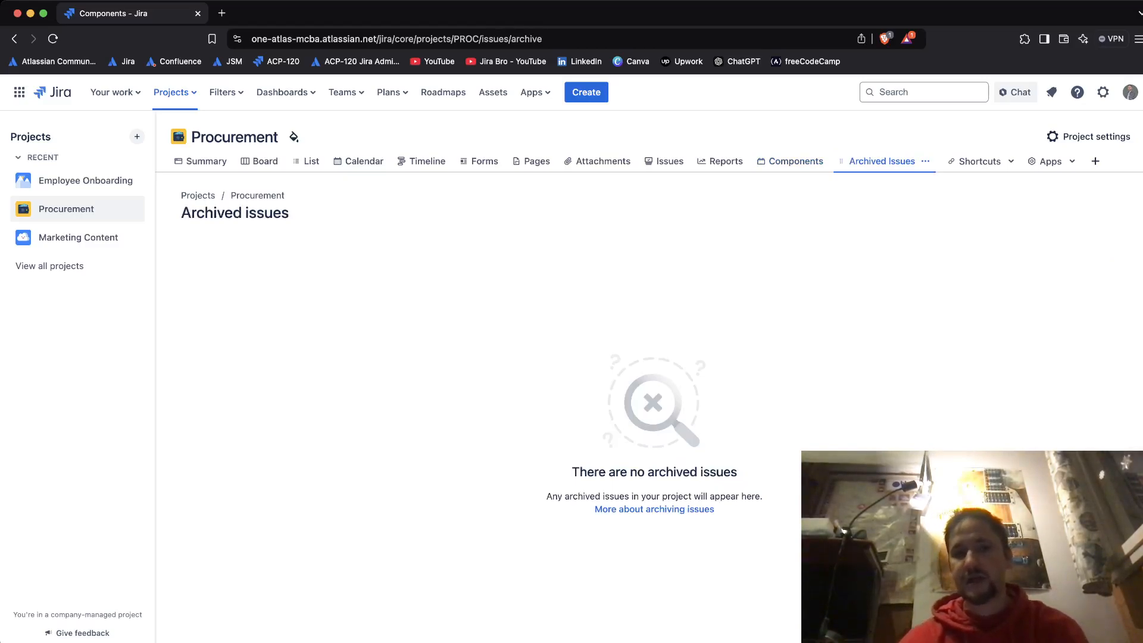
# Return to the Procurement project's board and look through the actions available for the PROC-112 card
pyautogui.click(265, 161)
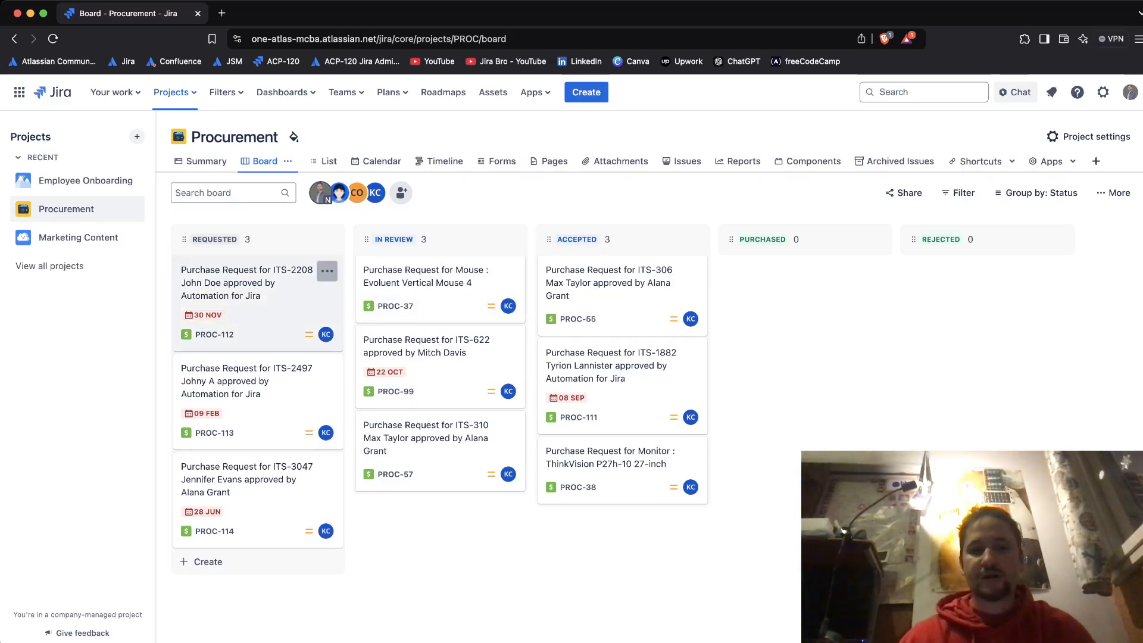
pyautogui.click(327, 271)
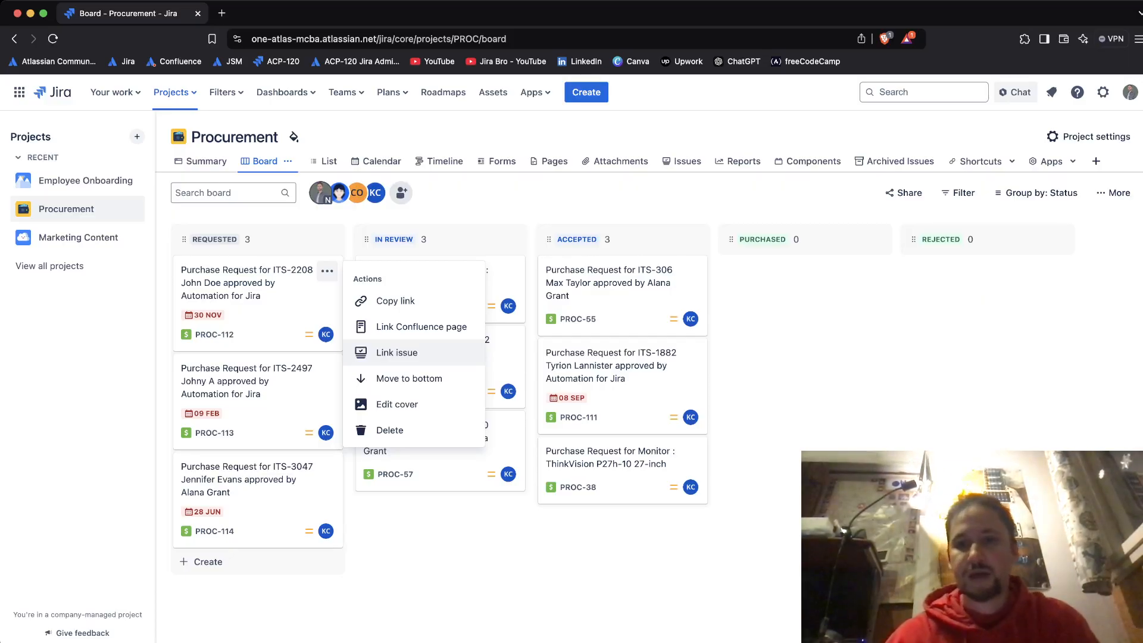
pyautogui.press('Escape')
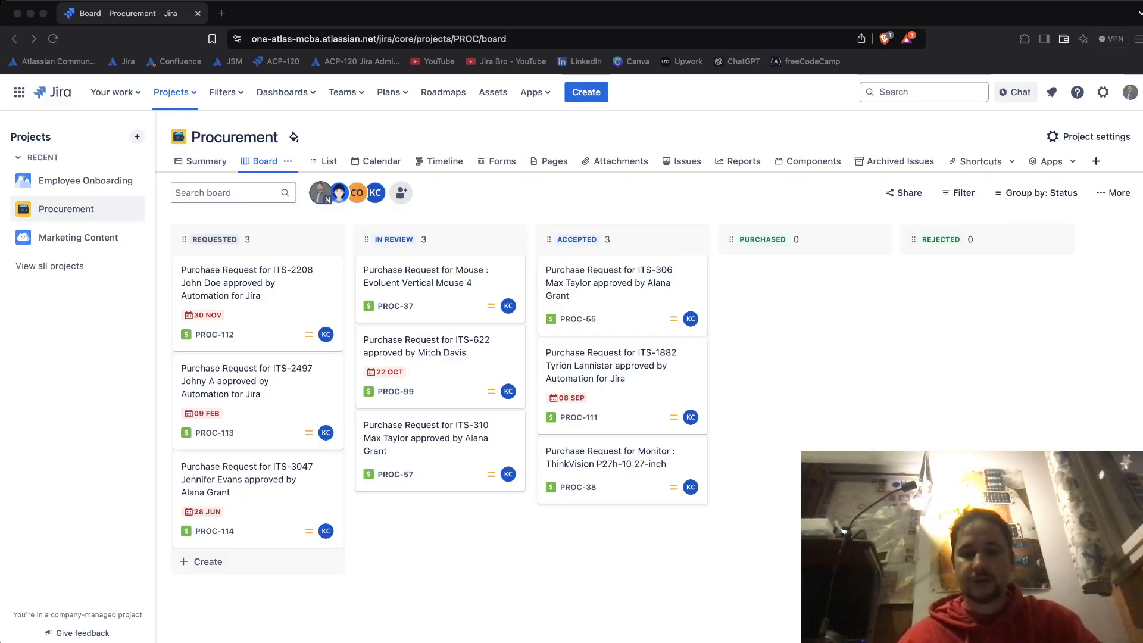
pyautogui.press('super+Tab')
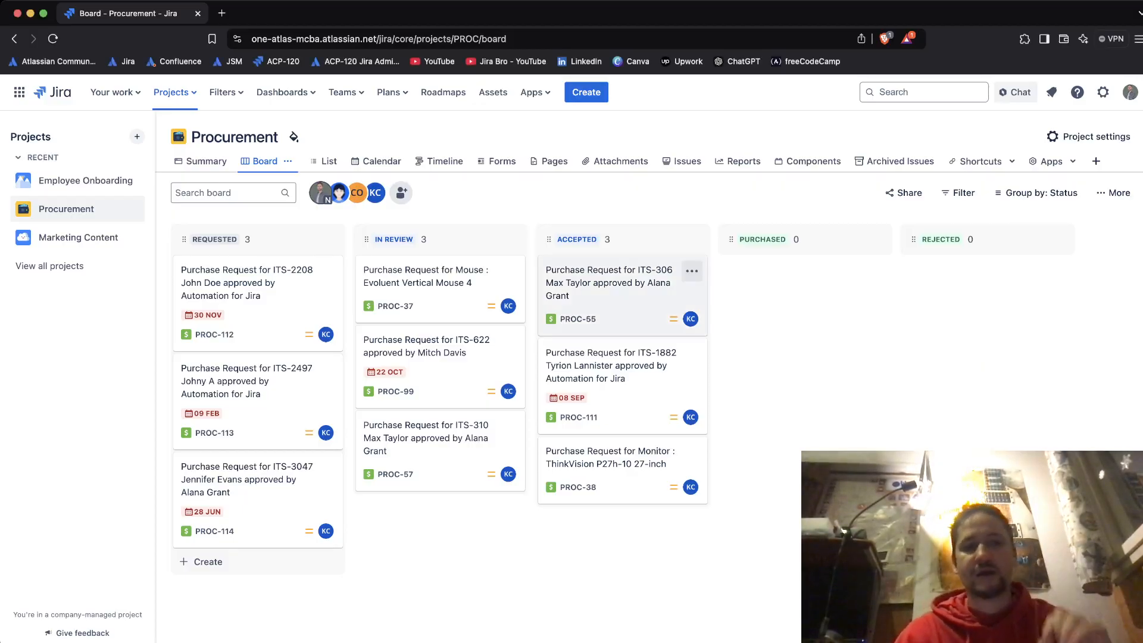
# On Mobile Dev issue MOBL-41, post a comment greeting and mentioning the previously tagged teammate: "I've checked and it's ready for testing"
pyautogui.click(175, 92)
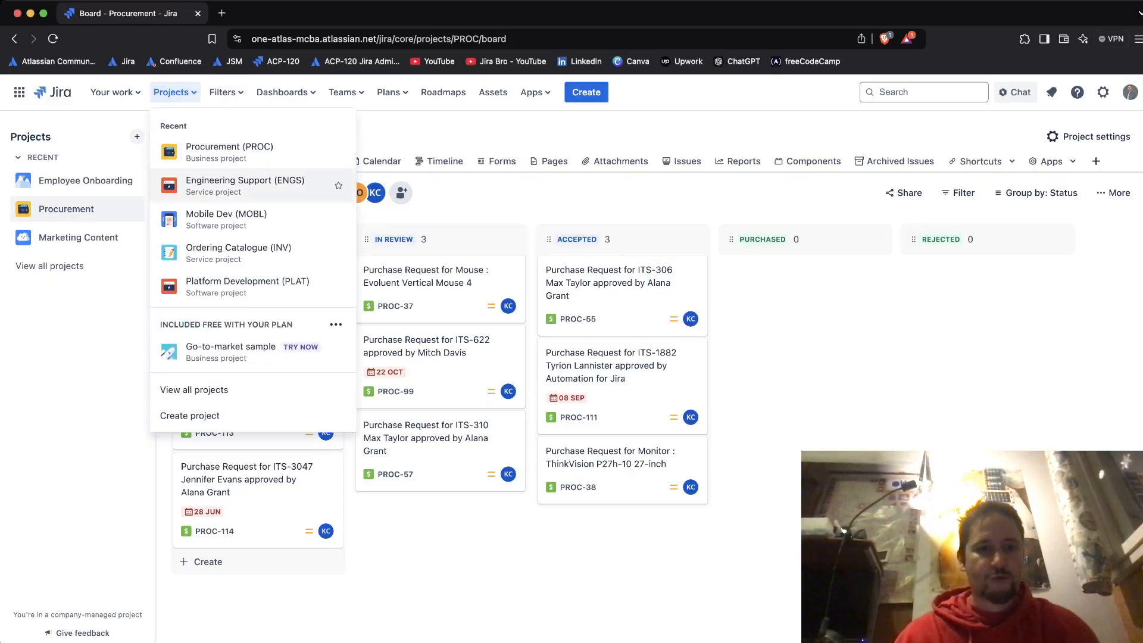
pyautogui.click(226, 219)
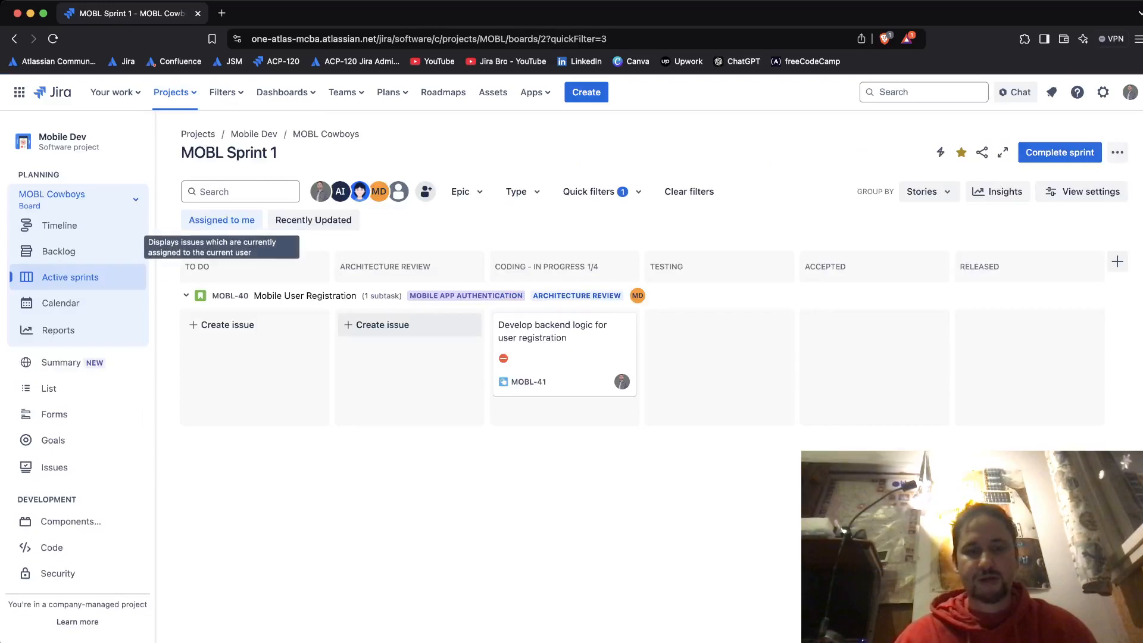
pyautogui.click(553, 331)
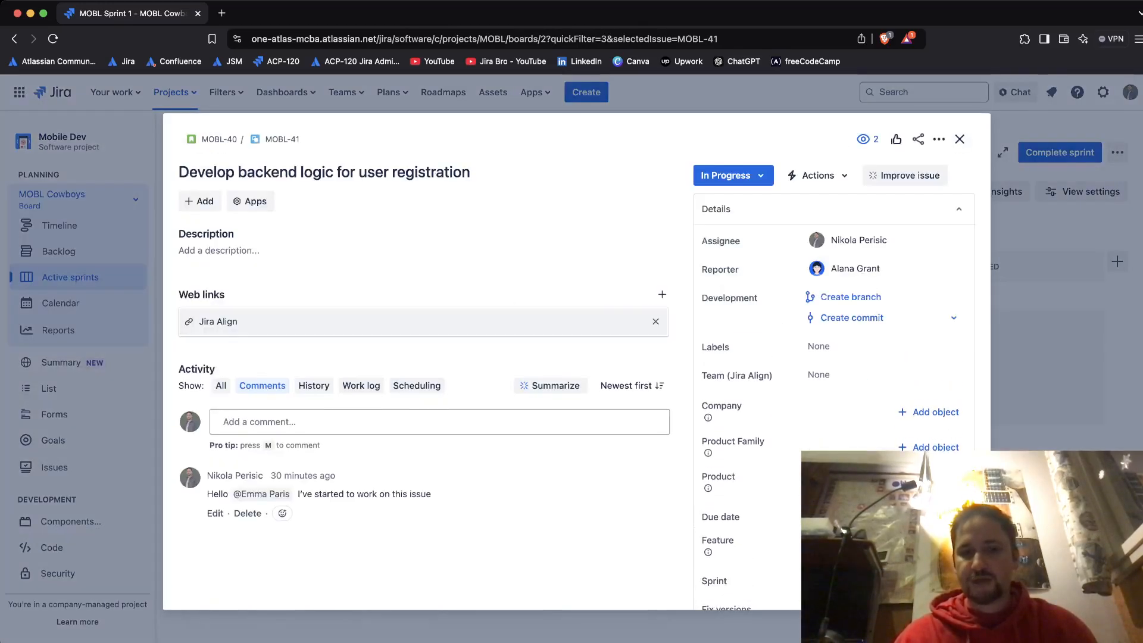
pyautogui.press('m')
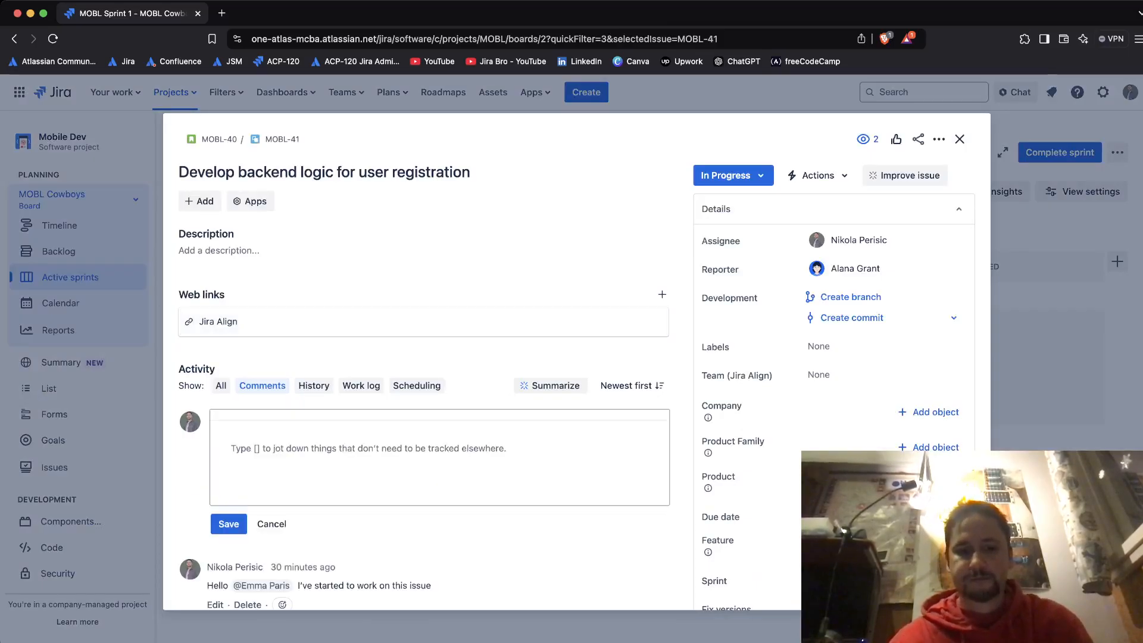
pyautogui.write('H')
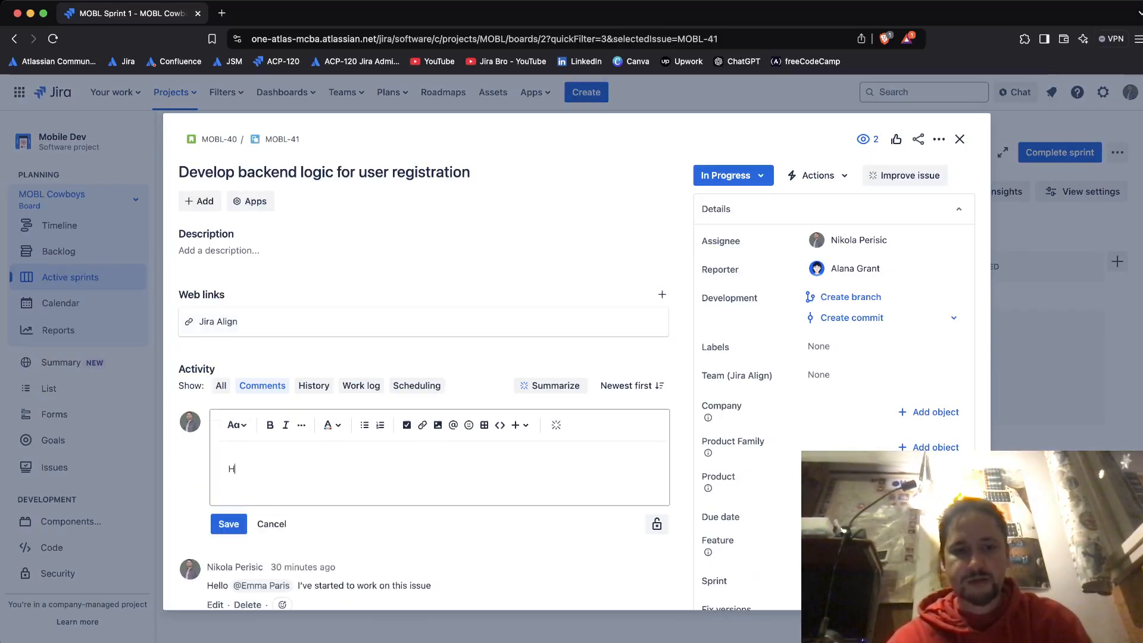
pyautogui.write('i @Emma')
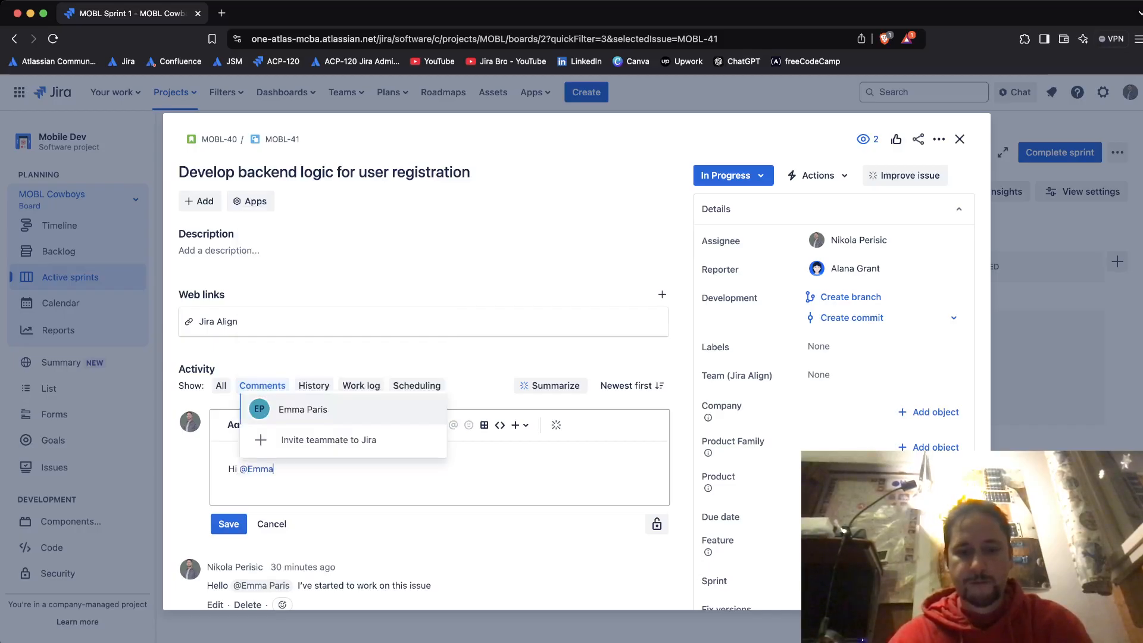
pyautogui.press('Return')
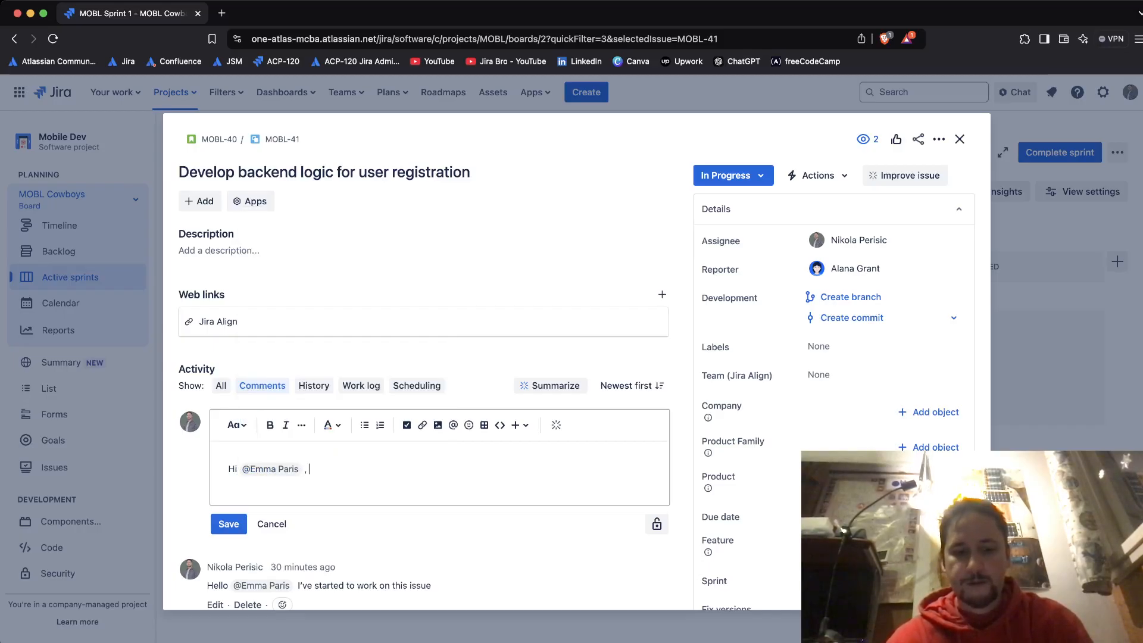
pyautogui.write(", I've ")
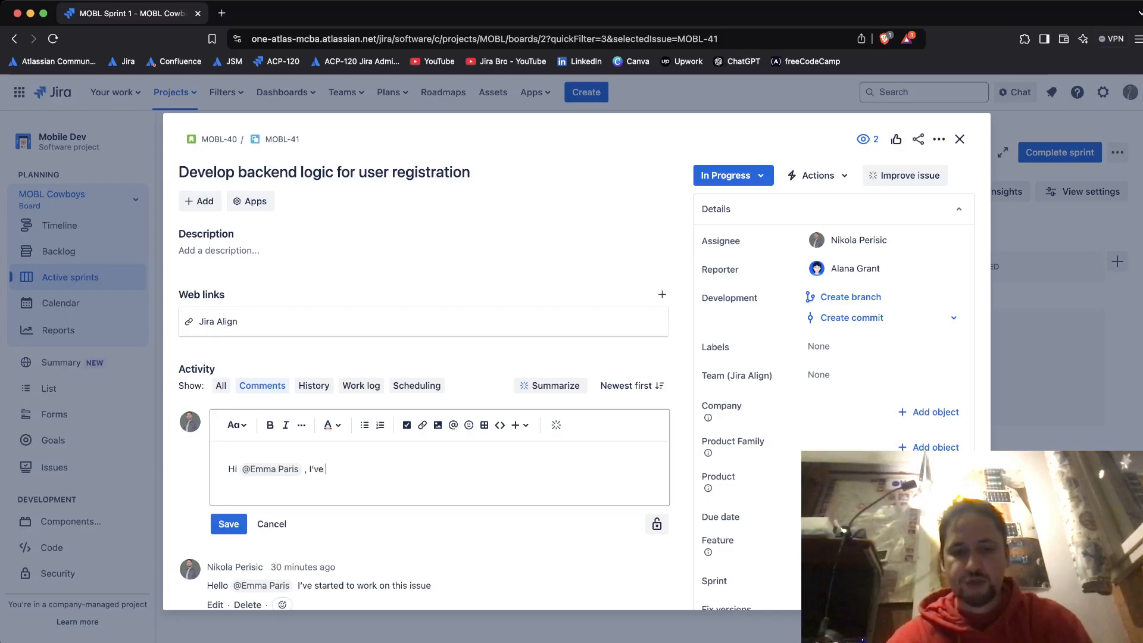
pyautogui.write('checked and ')
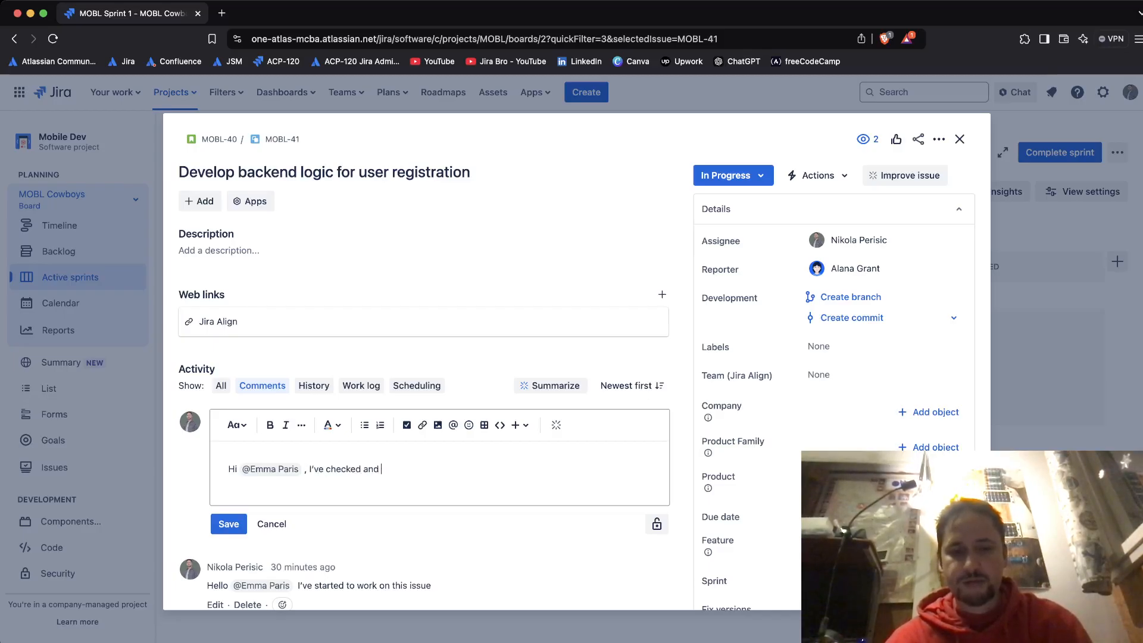
pyautogui.write("it's ready")
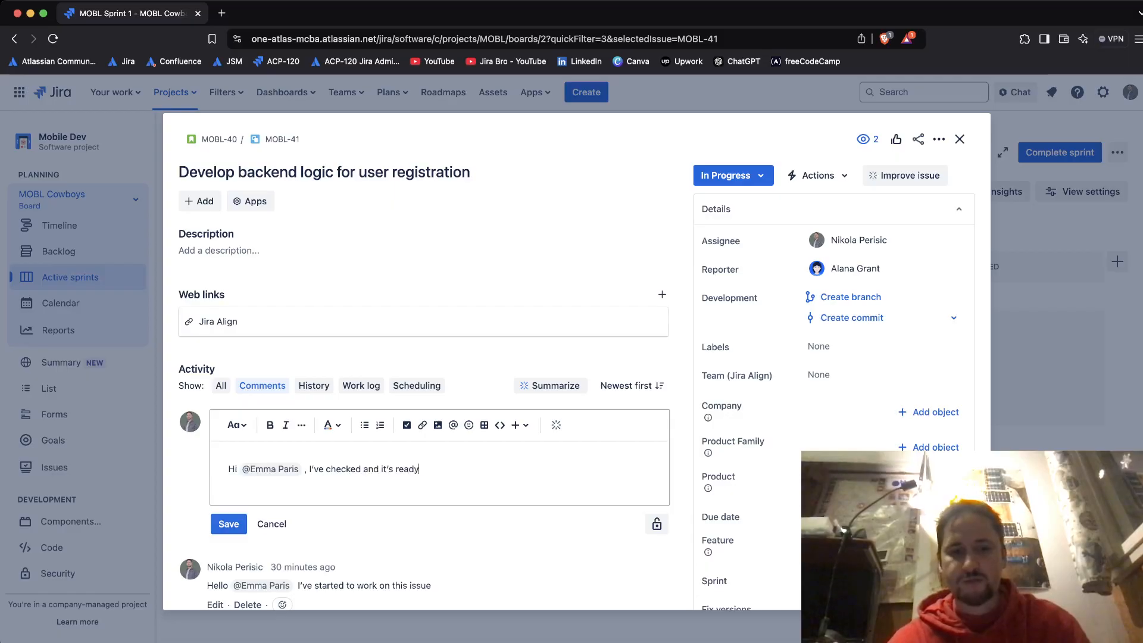
pyautogui.write(' for testing')
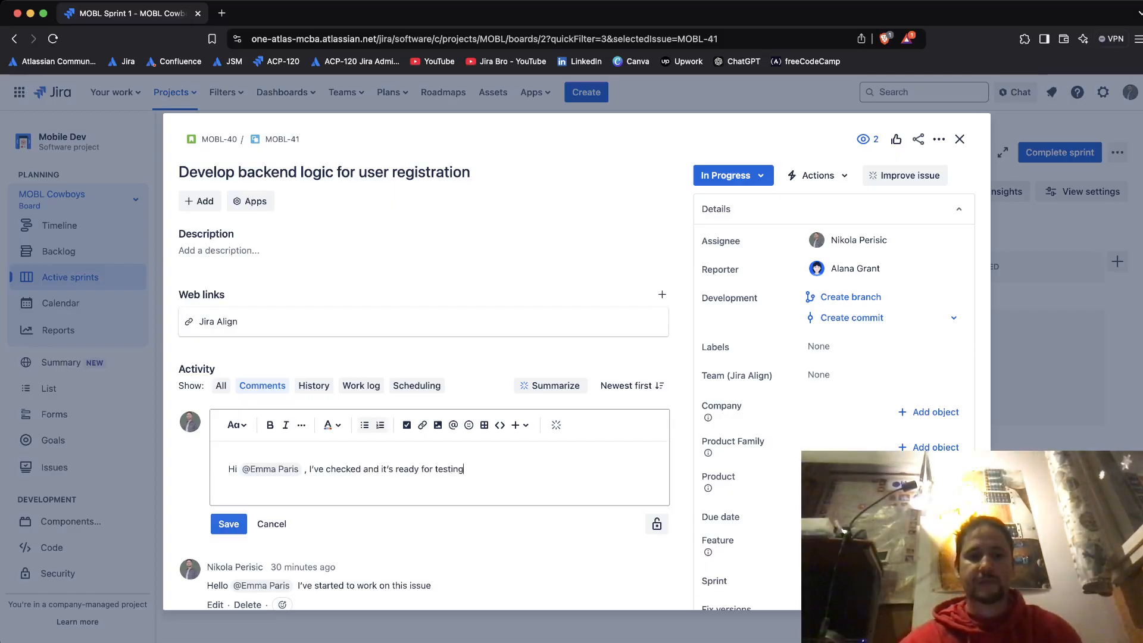
pyautogui.click(228, 524)
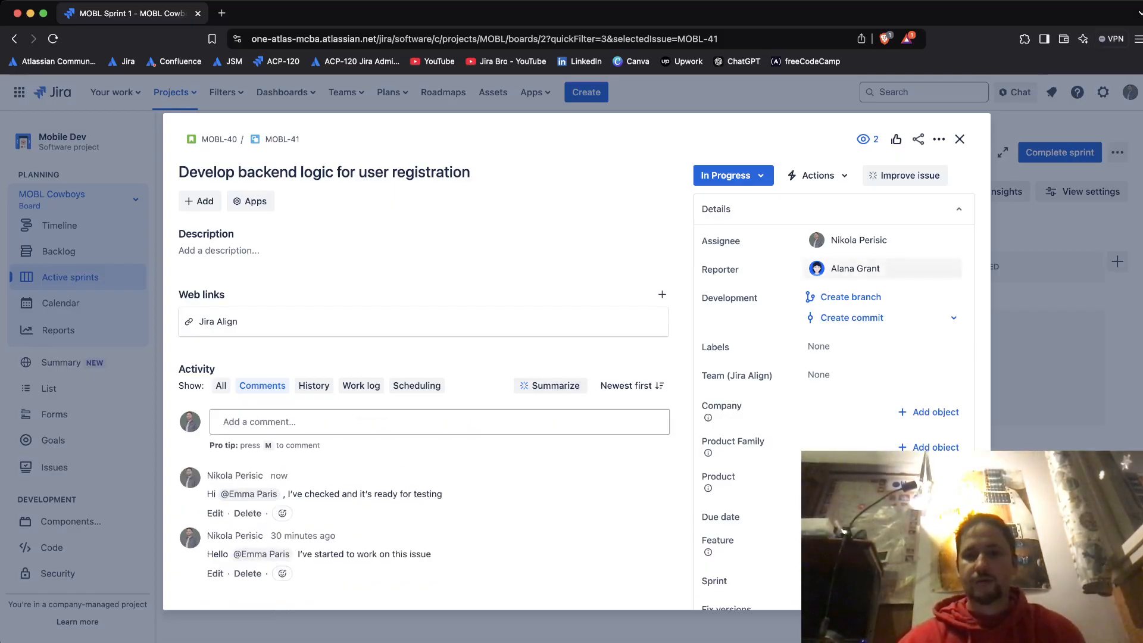
# Reassign the MOBL-41 issue to the teammate mentioned in the comment
pyautogui.click(859, 240)
pyautogui.write('Emma')
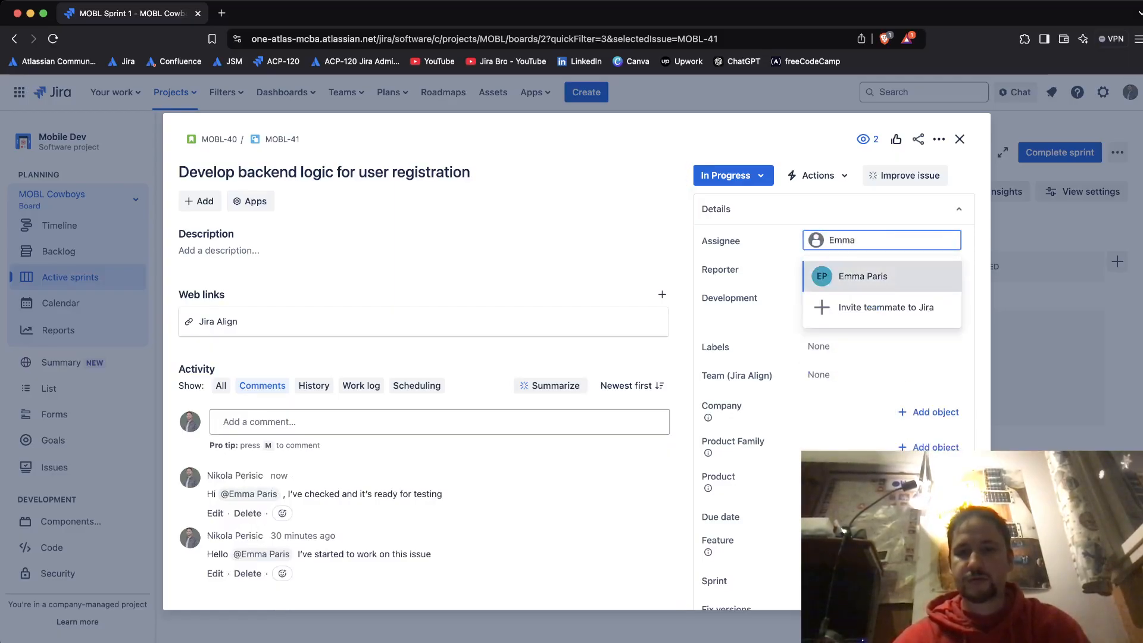
pyautogui.press('Return')
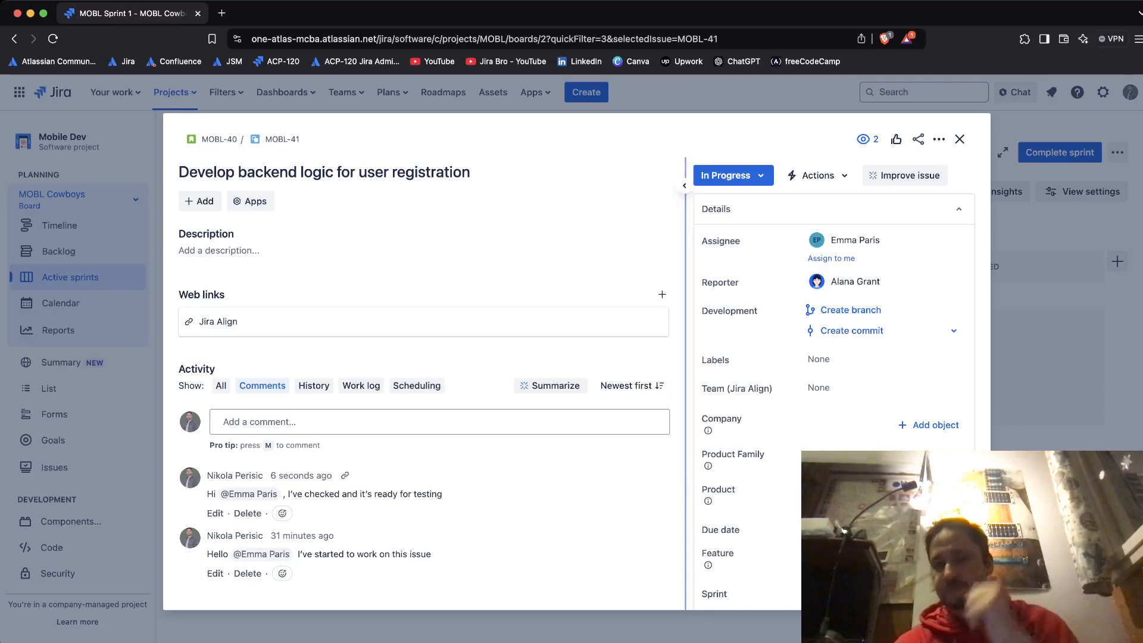
# Change MOBL-41's status to Architecture Review and turn off the sprint board's Assigned to me filter
pyautogui.click(726, 175)
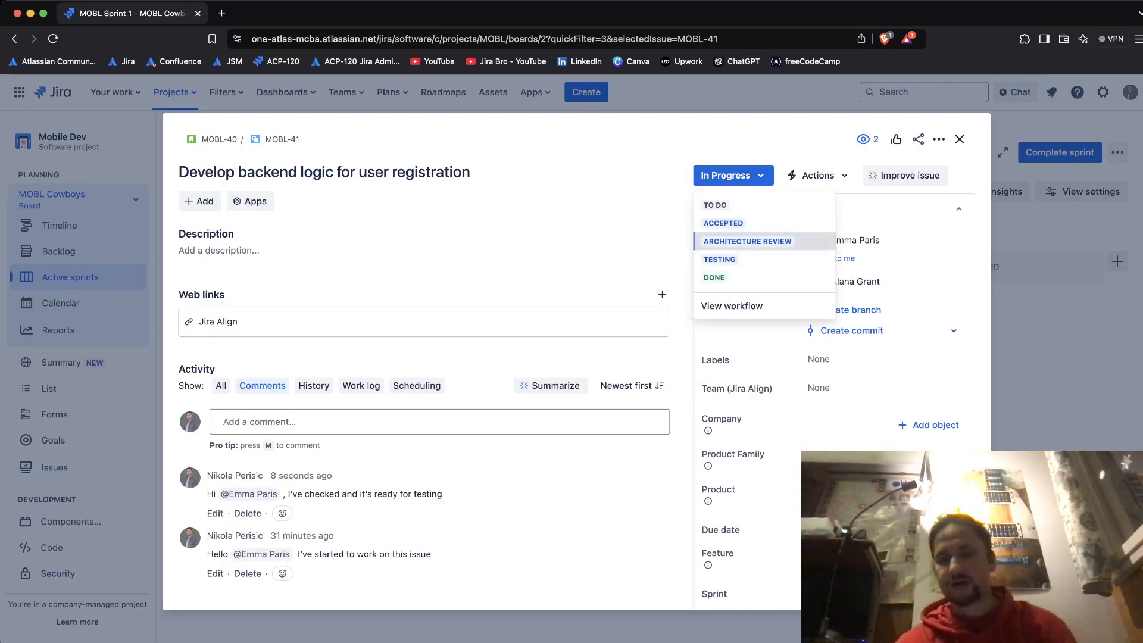
pyautogui.click(748, 241)
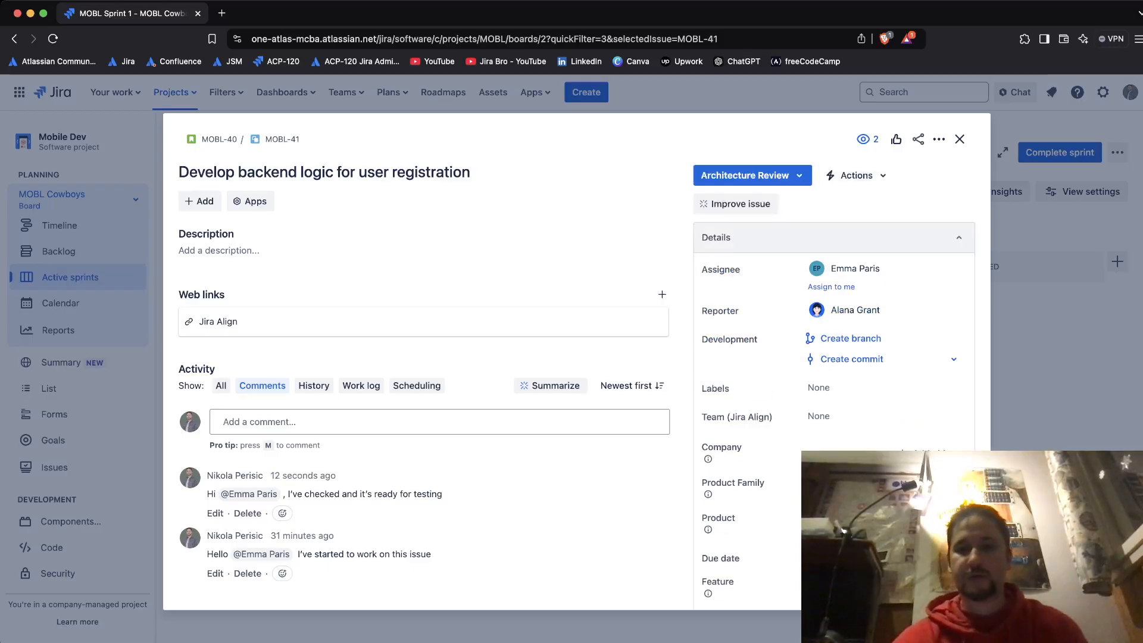
pyautogui.click(960, 138)
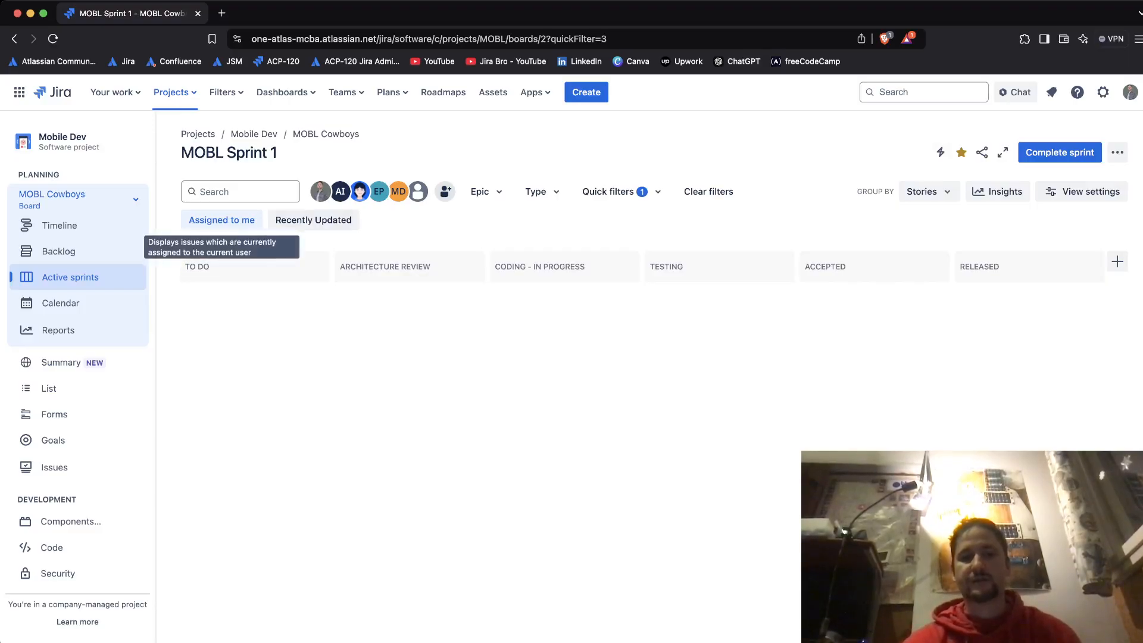
pyautogui.click(221, 220)
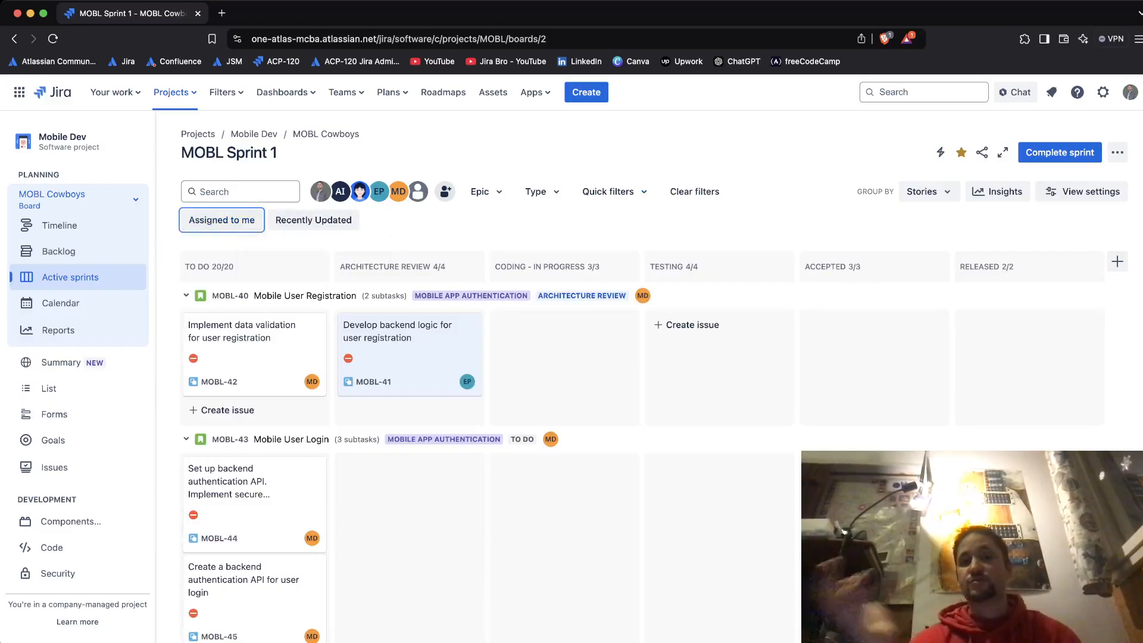